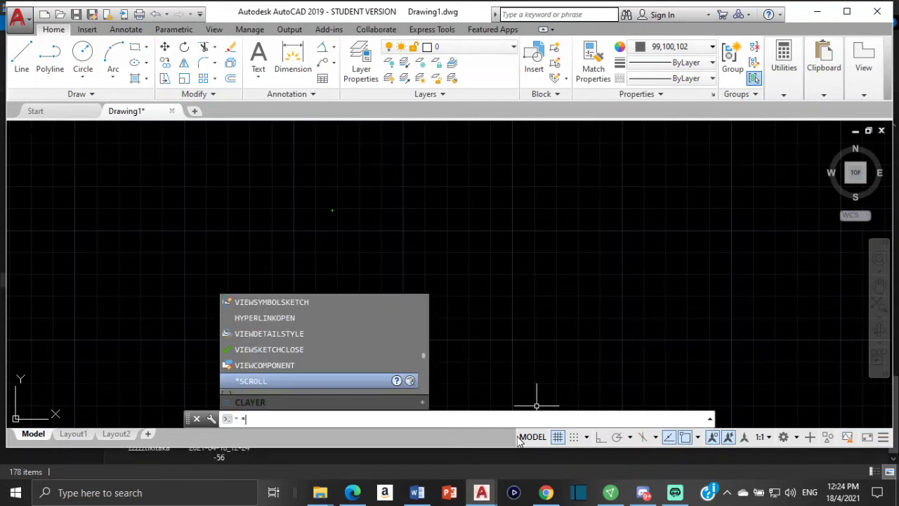
pyautogui.press('Escape')
pyautogui.press('Escape')
pyautogui.press('Escape')
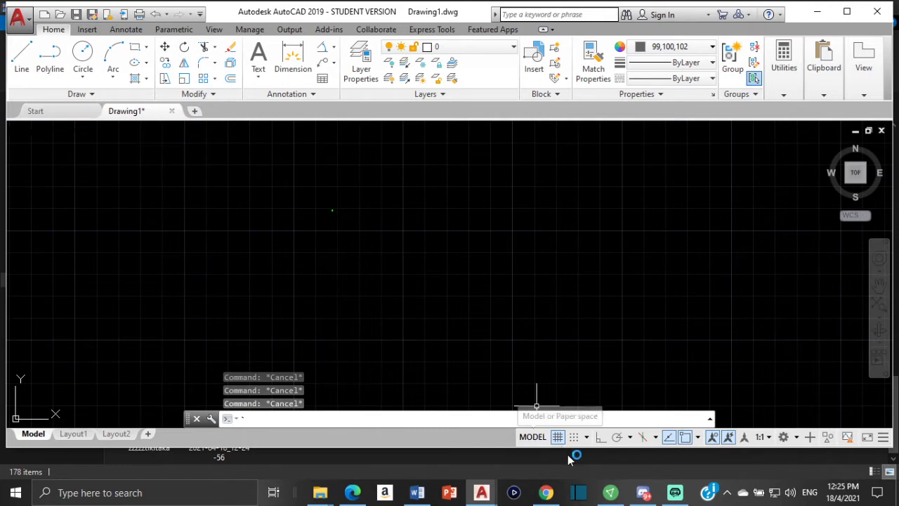
pyautogui.click(674, 492)
pyautogui.click(675, 493)
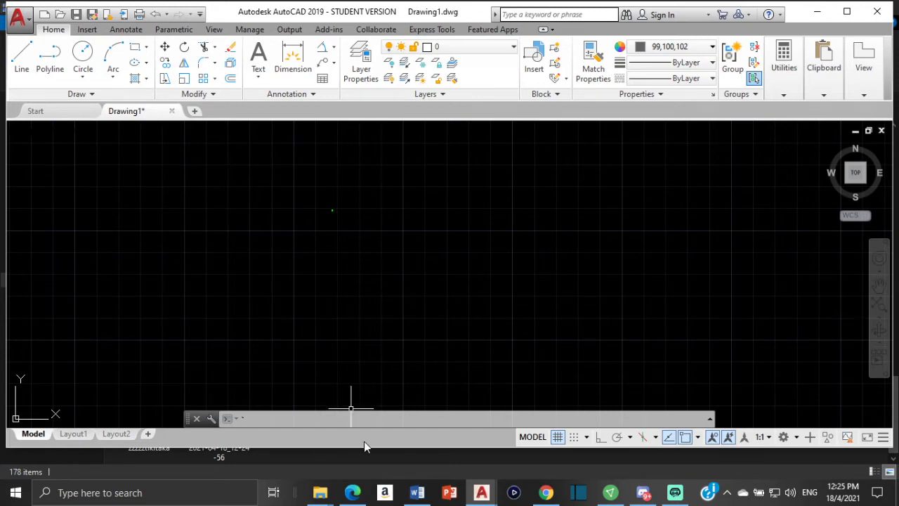
# Switch to the Word document to read the inclined-line exercise figures and their dimensions, and return to the AutoCAD drawing.
pyautogui.click(417, 492)
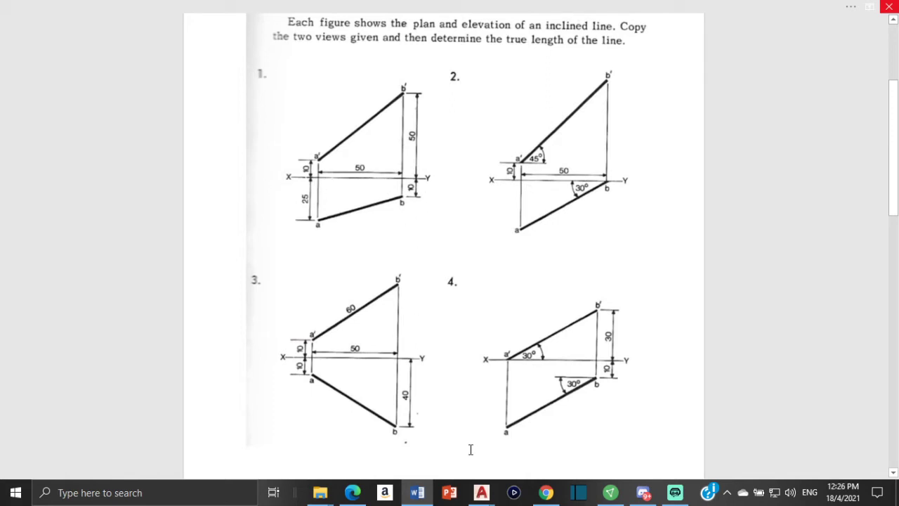
pyautogui.moveTo(491, 488)
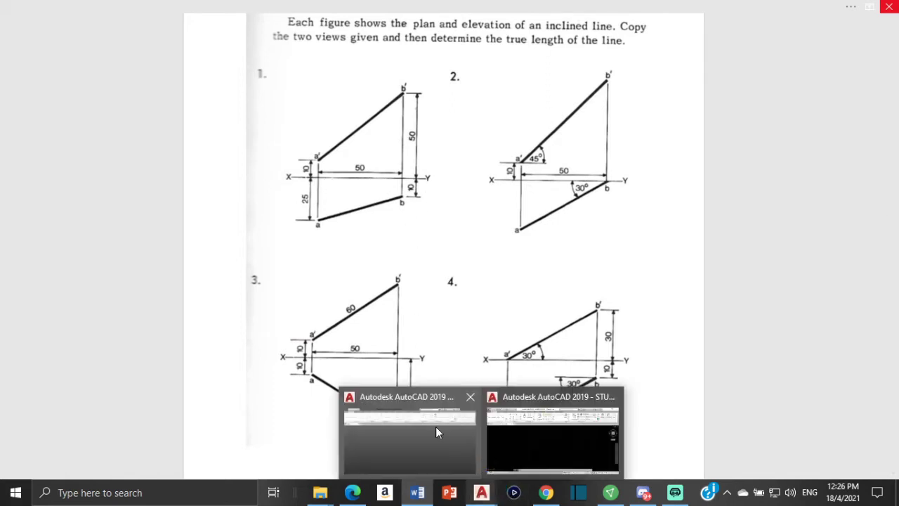
pyautogui.click(526, 431)
# Draw a horizontal line 50 units long in the empty drawing as the XY reference line of figure 1.
pyautogui.click(21, 56)
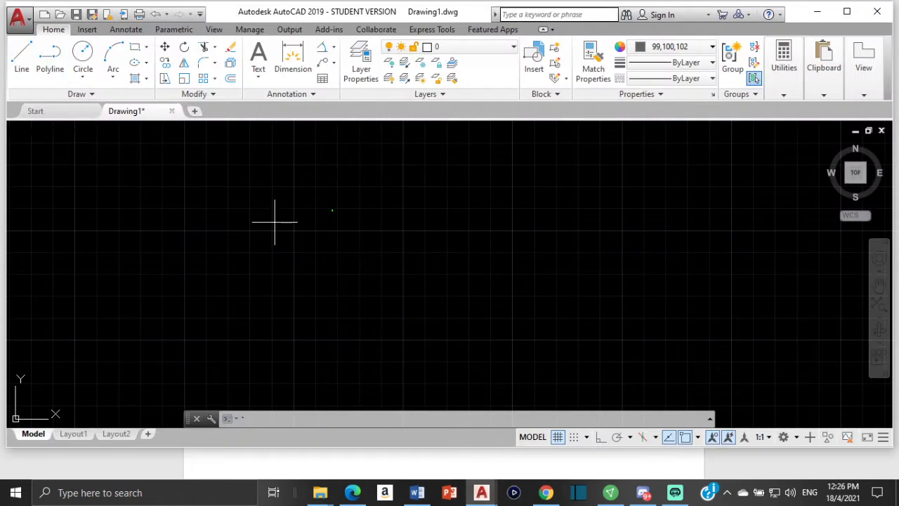
pyautogui.click(216, 199)
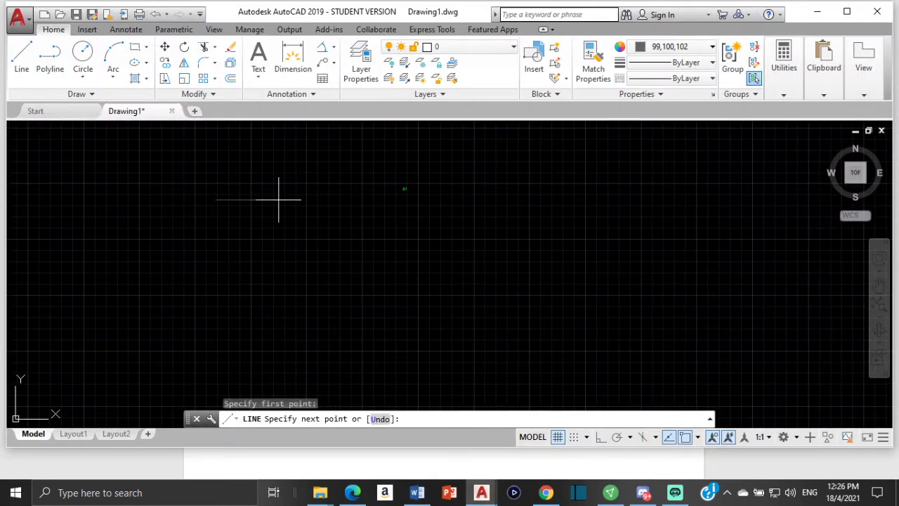
pyautogui.write('50')
pyautogui.press('Return')
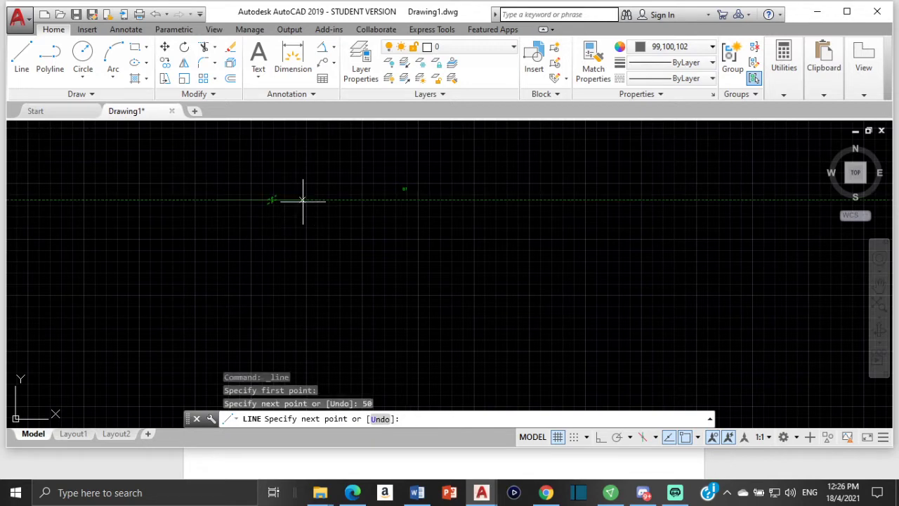
pyautogui.press('Escape')
# Draw a vertical line 10 units upward from the left end of the horizontal line.
pyautogui.click(21, 56)
pyautogui.scroll(5, 198, 168)
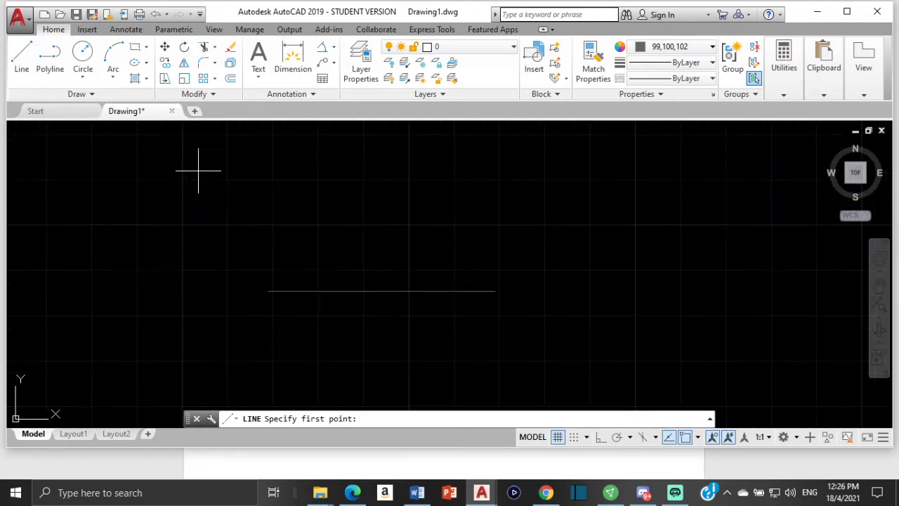
pyautogui.click(273, 291)
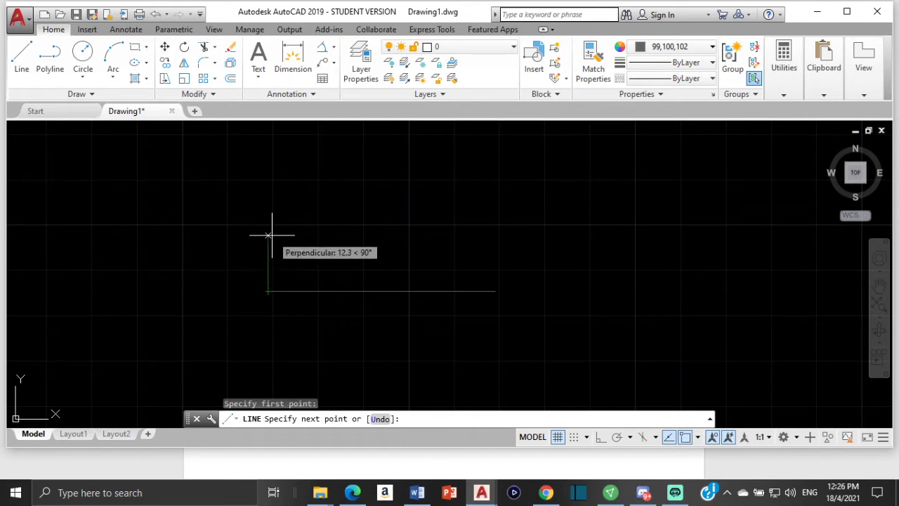
pyautogui.write('10')
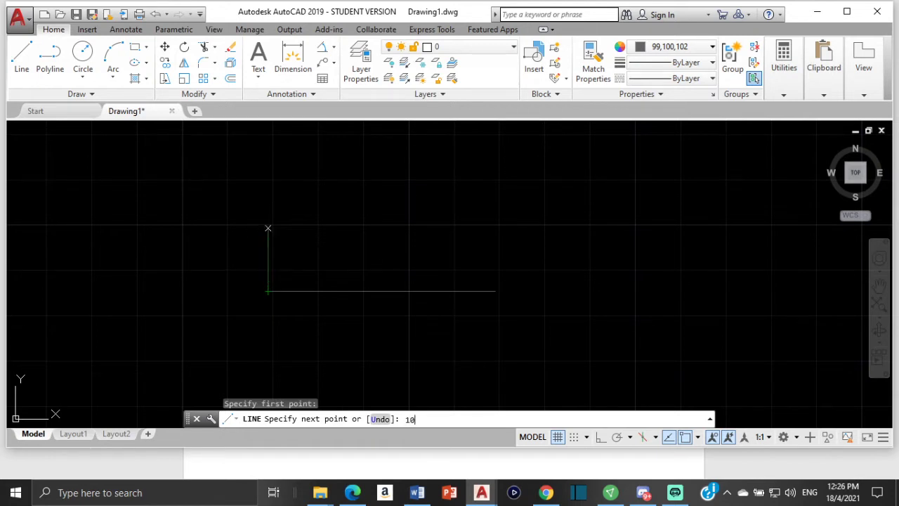
pyautogui.press('Return')
pyautogui.press('Escape')
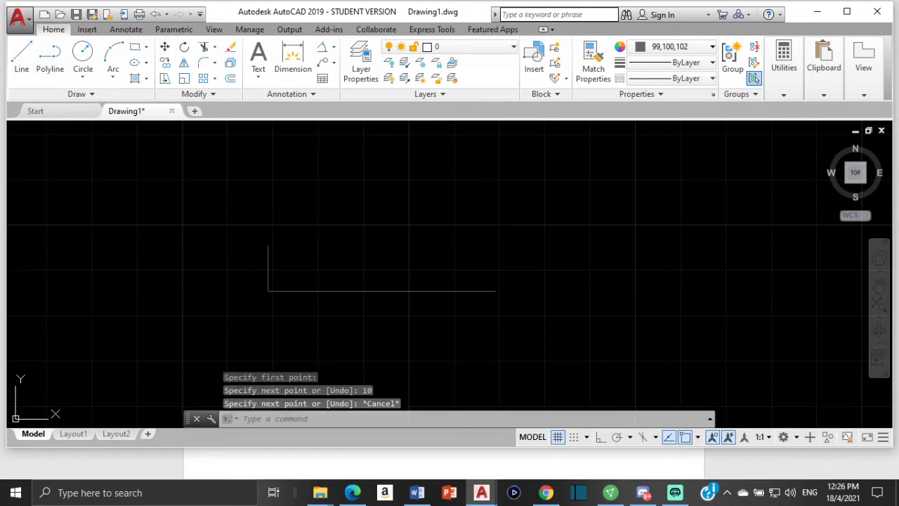
# Turn on Ortho mode and draw a vertical line 50 units upward from the right end of the horizontal line.
pyautogui.click(21, 56)
pyautogui.click(495, 291)
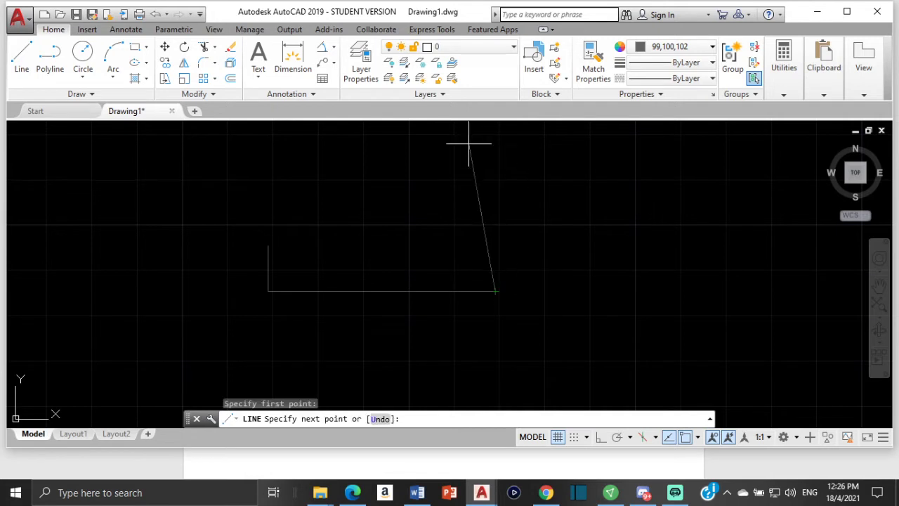
pyautogui.click(601, 436)
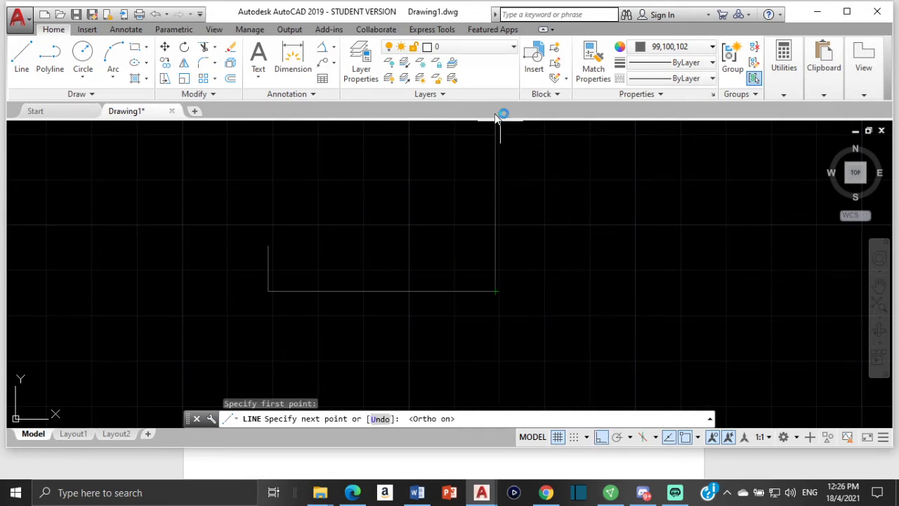
pyautogui.write('5')
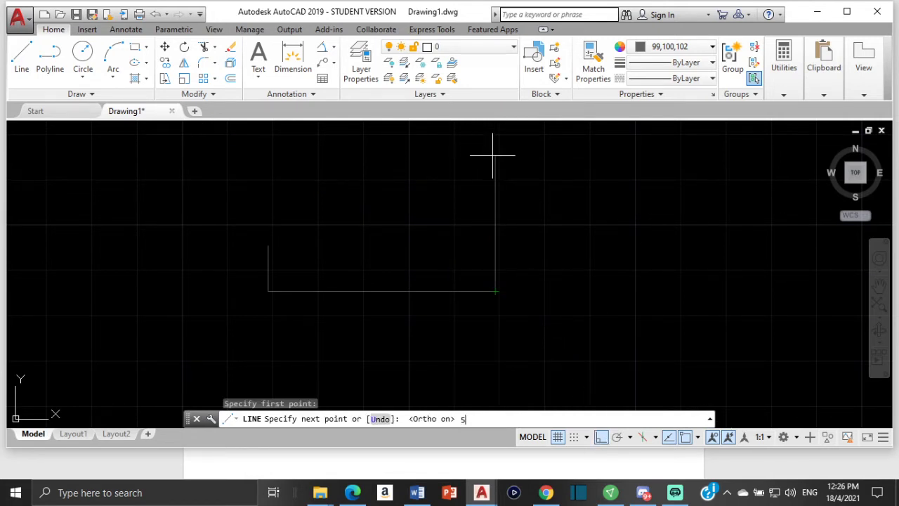
pyautogui.write('0')
pyautogui.press('Return')
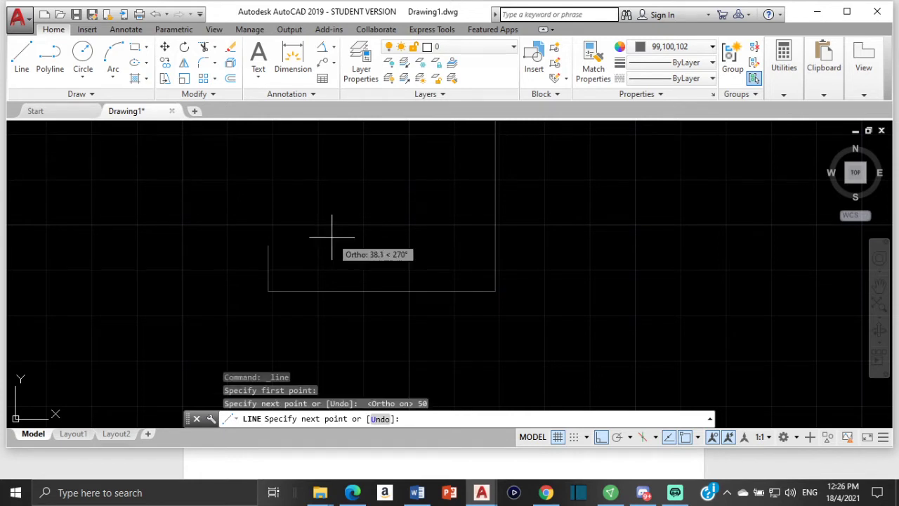
pyautogui.press('Escape')
# Set the current object colour to 255,255,255, check figure 1 in the Word document, and return to AutoCAD.
pyautogui.click(677, 49)
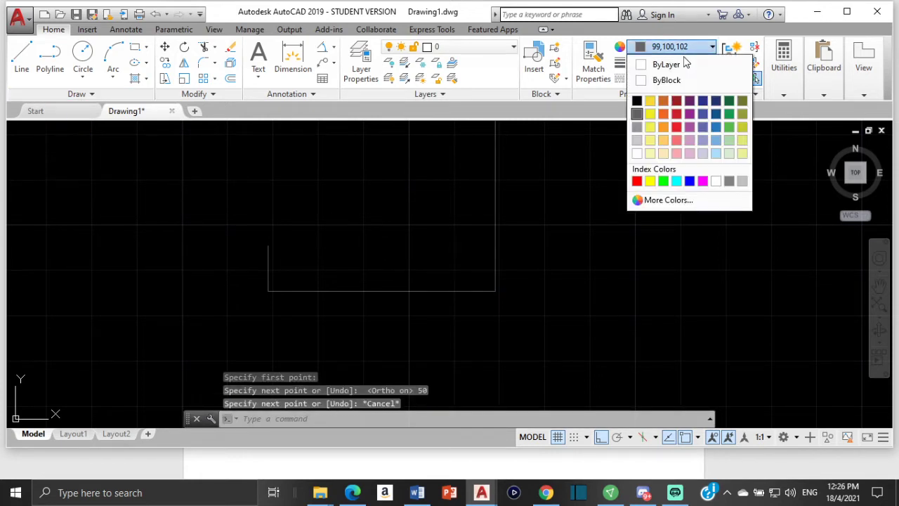
pyautogui.click(636, 153)
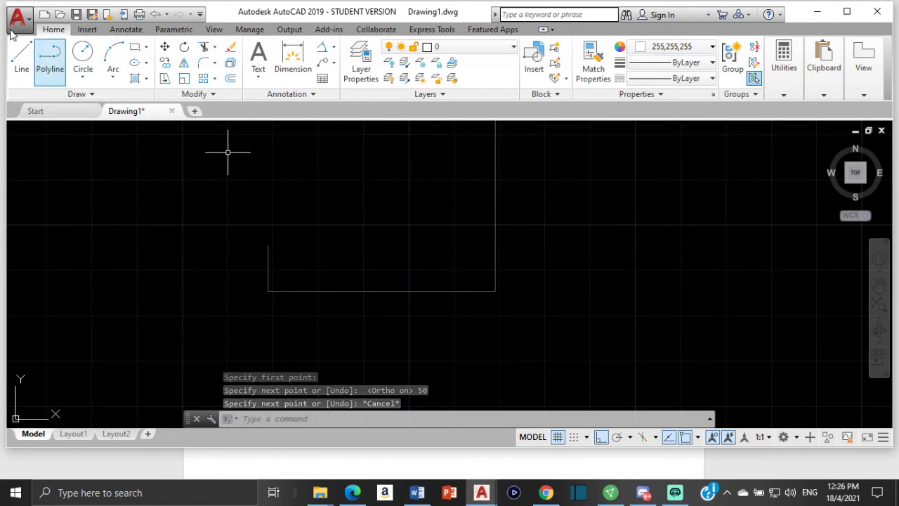
pyautogui.hotkey('alt', 'Tab')
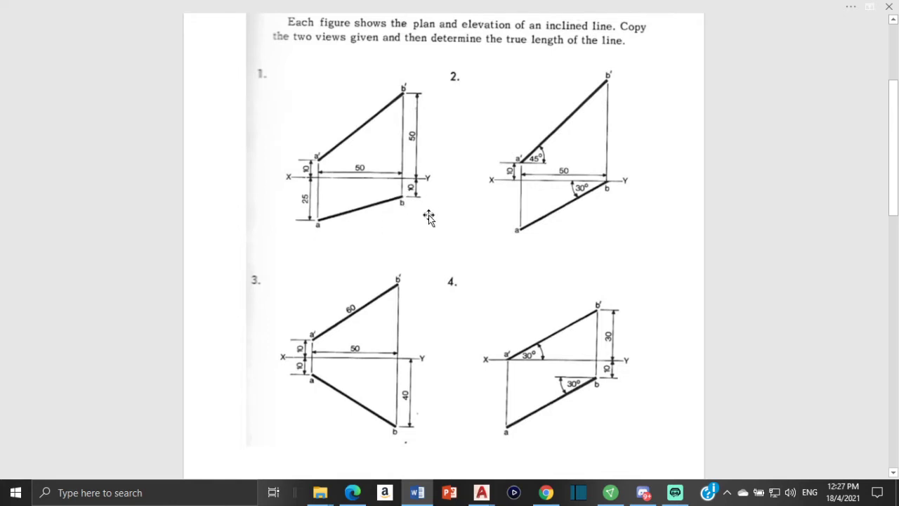
pyautogui.moveTo(483, 491)
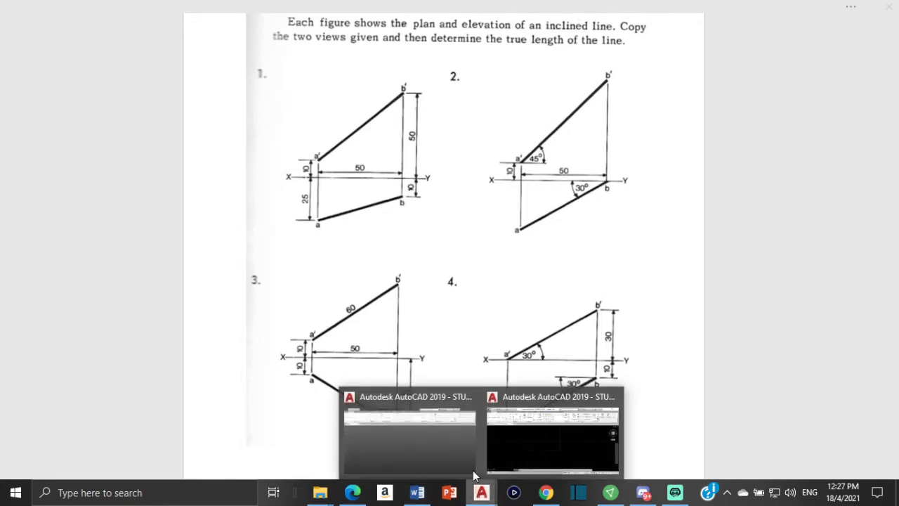
pyautogui.click(527, 446)
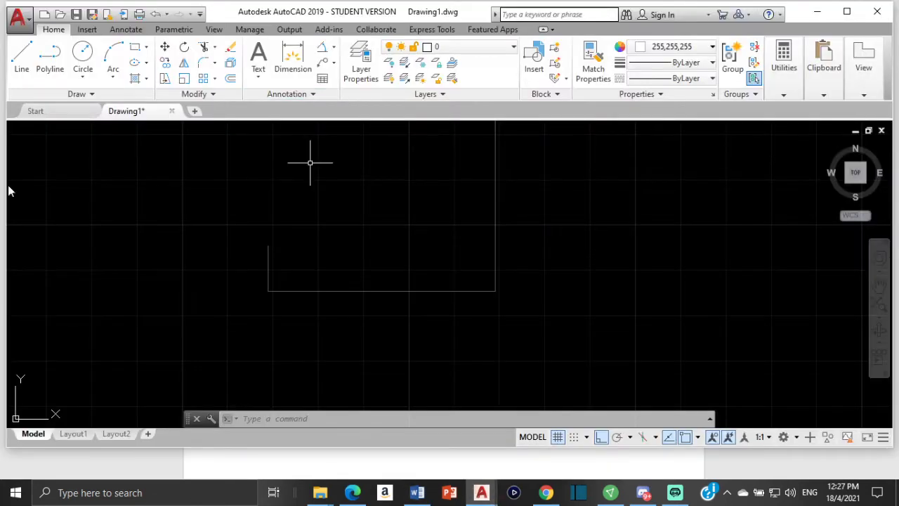
# Draw the inclined elevation line from the top of the 50-unit vertical to the top of the 10-unit vertical.
pyautogui.click(22, 56)
pyautogui.moveTo(440, 229); pyautogui.dragTo(445, 296, button='middle')
pyautogui.click(500, 132)
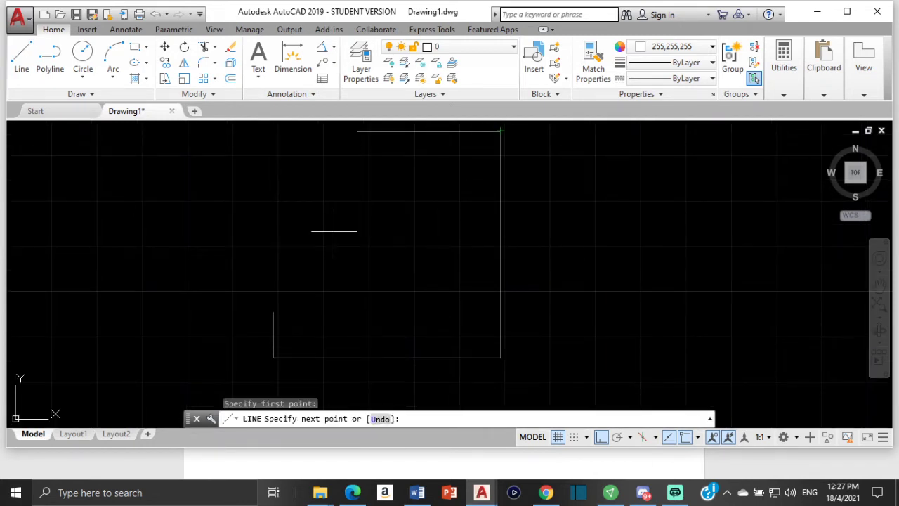
pyautogui.click(274, 311)
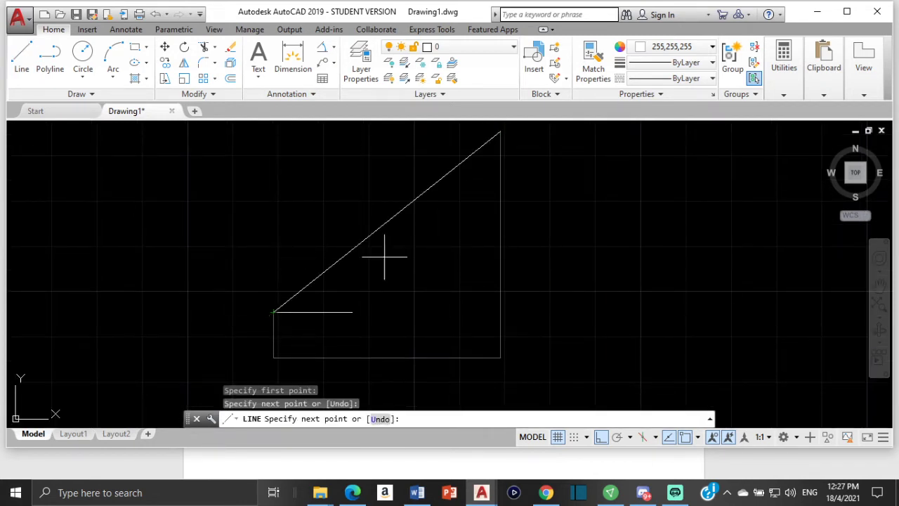
pyautogui.press('Escape')
# Set the object colour to 99,100,102 and draw a vertical line 25 units downward from the horizontal line's left end.
pyautogui.click(690, 46)
pyautogui.click(636, 114)
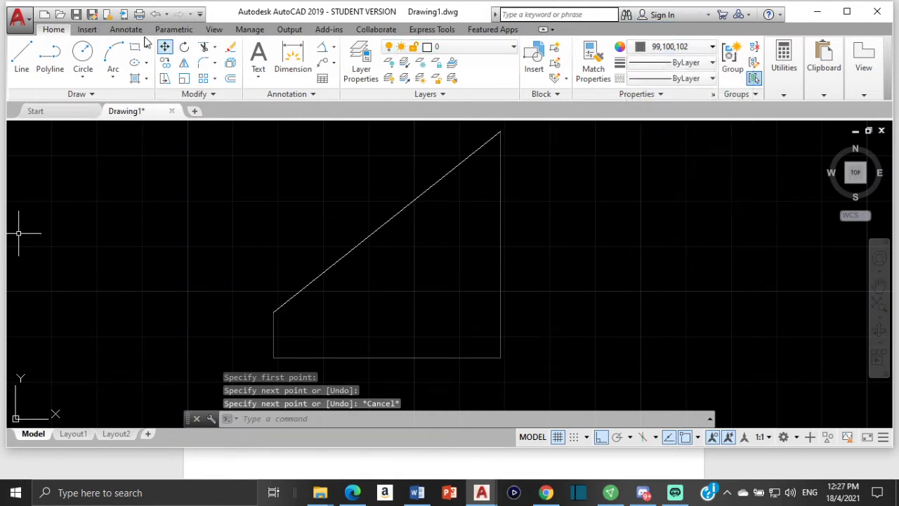
pyautogui.scroll(-2, 255, 162)
pyautogui.press('Return')
pyautogui.moveTo(254, 162); pyautogui.dragTo(247, 133, button='middle')
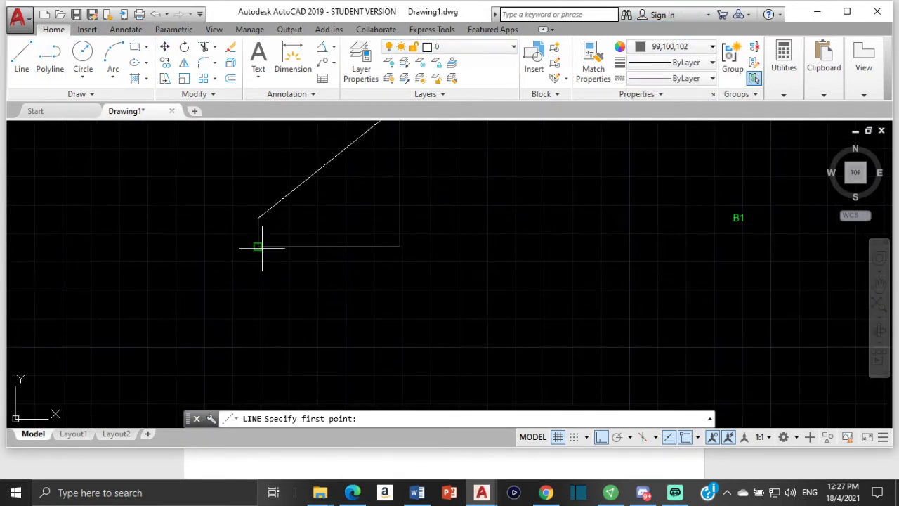
pyautogui.click(259, 246)
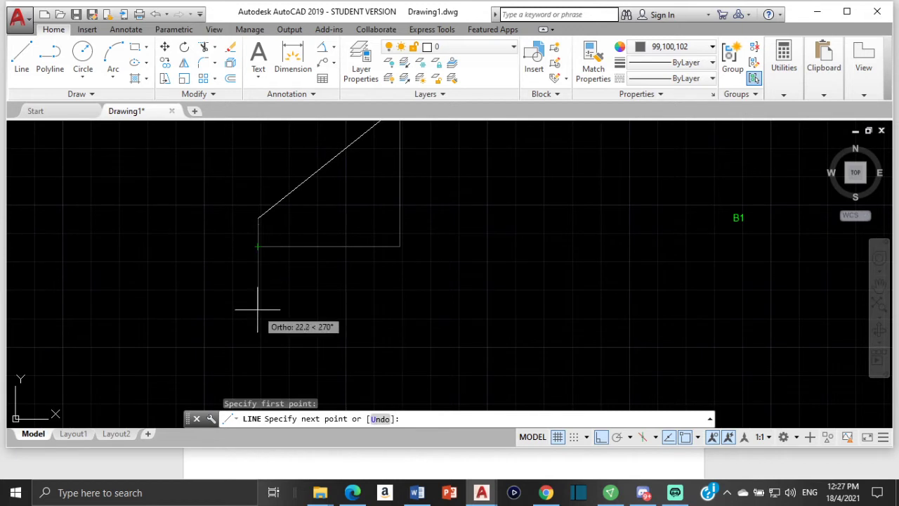
pyautogui.write('25')
pyautogui.press('Return')
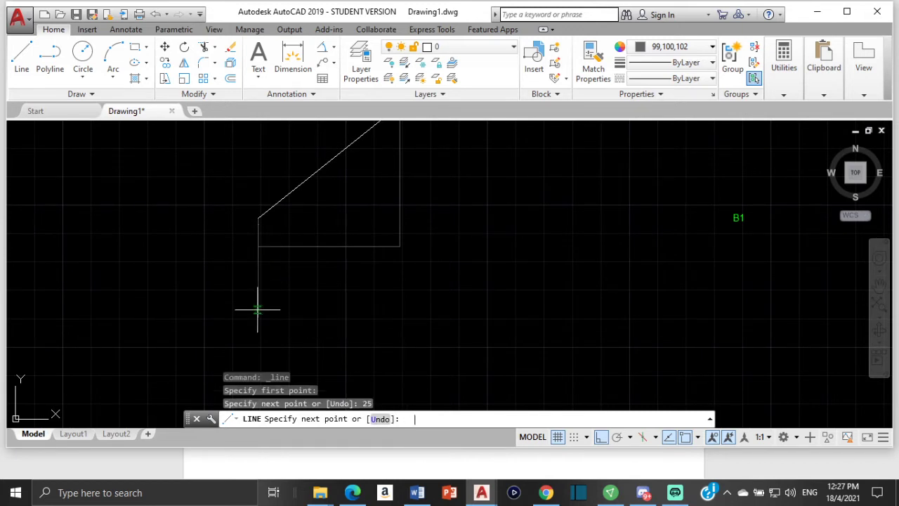
pyautogui.press('Escape')
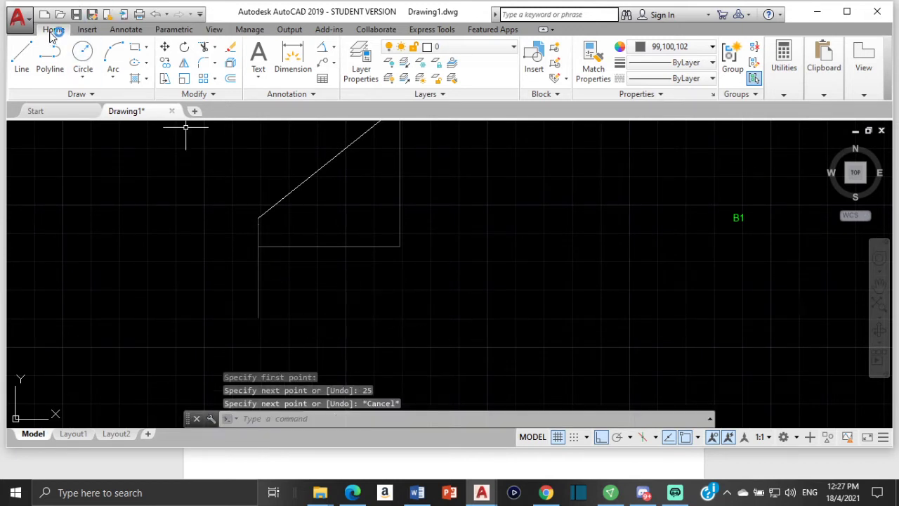
# Draw a vertical line 10 units downward from the right end of the horizontal line.
pyautogui.click(24, 47)
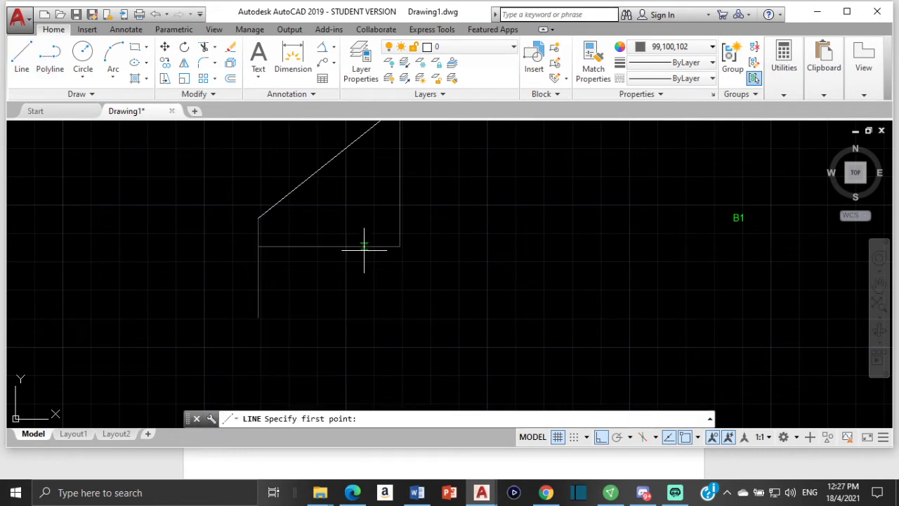
pyautogui.click(400, 247)
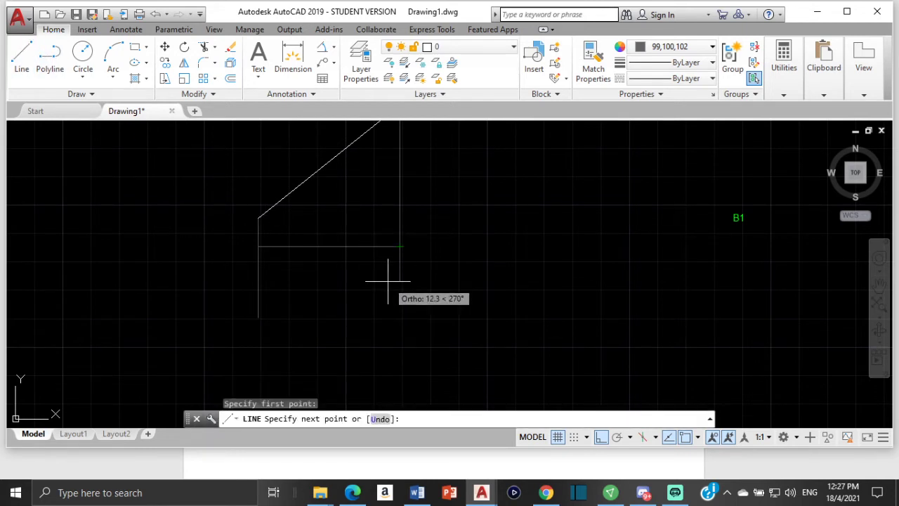
pyautogui.write('10')
pyautogui.press('Return')
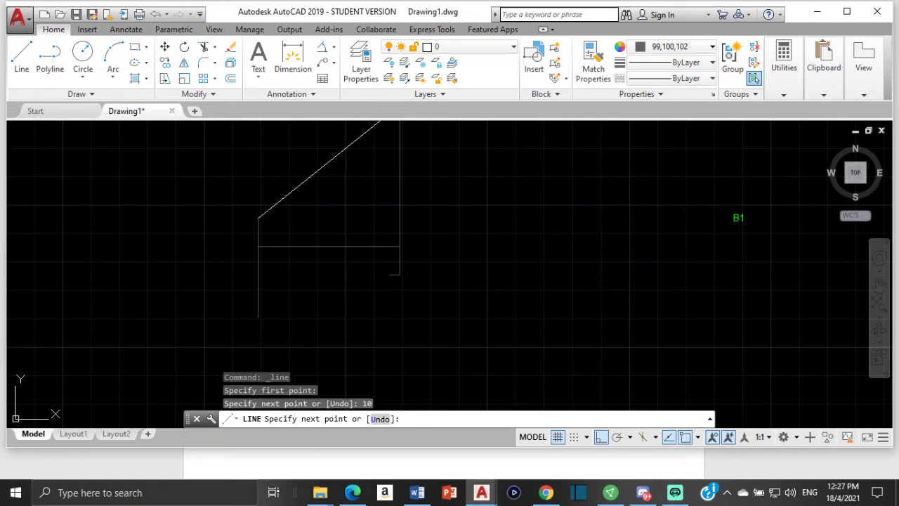
pyautogui.press('Escape')
# Set the object colour to 255,255,255 and draw the inclined plan line joining the lower ends of the two downward verticals.
pyautogui.click(691, 47)
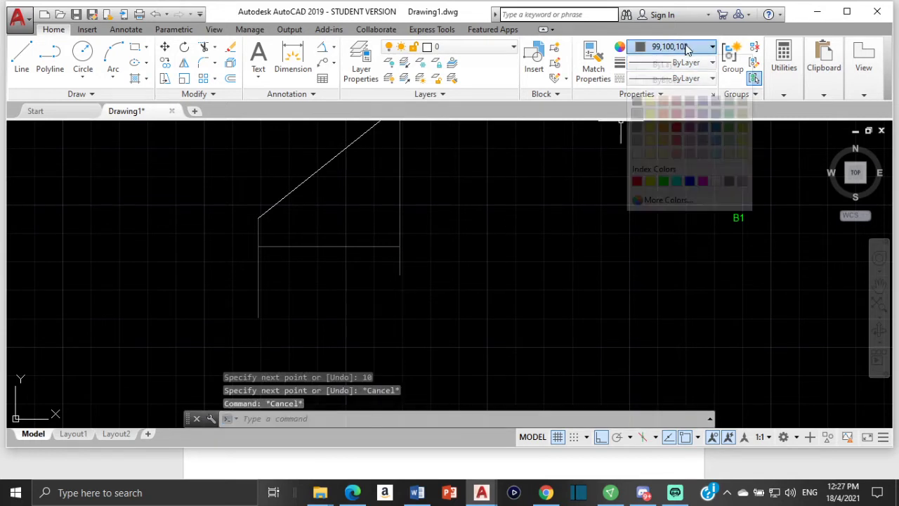
pyautogui.click(636, 153)
pyautogui.click(22, 57)
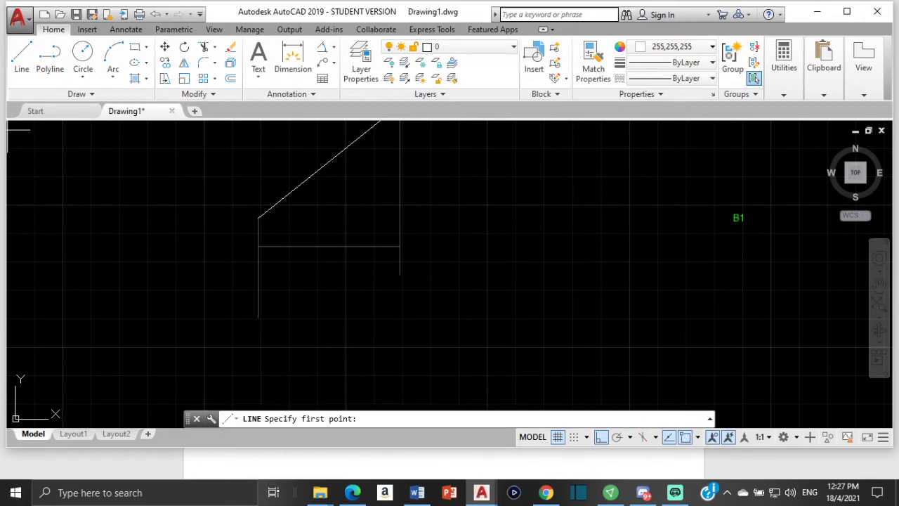
pyautogui.click(400, 274)
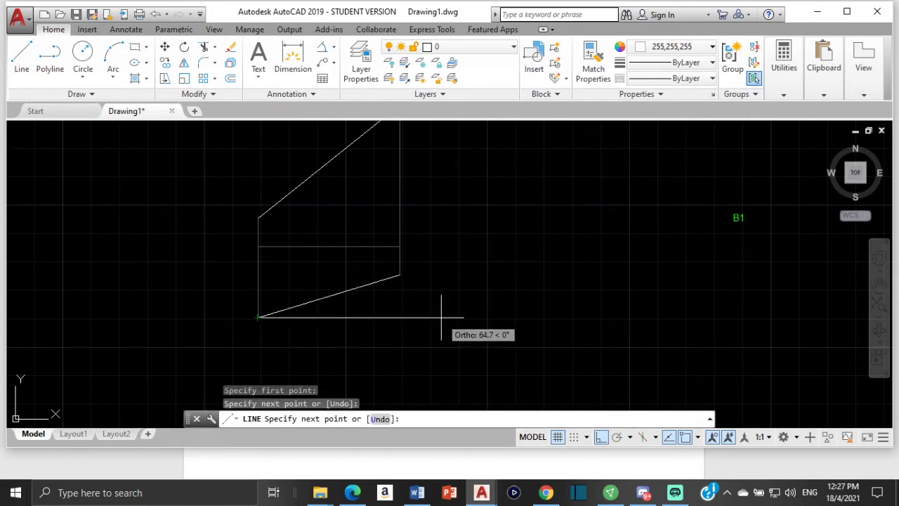
pyautogui.press('Escape')
pyautogui.scroll(-4, 336, 252)
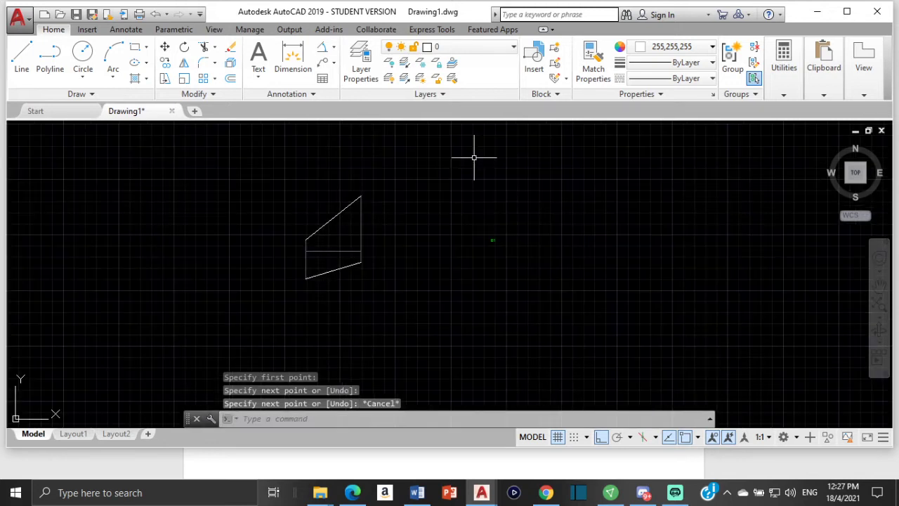
pyautogui.scroll(2, 304, 259)
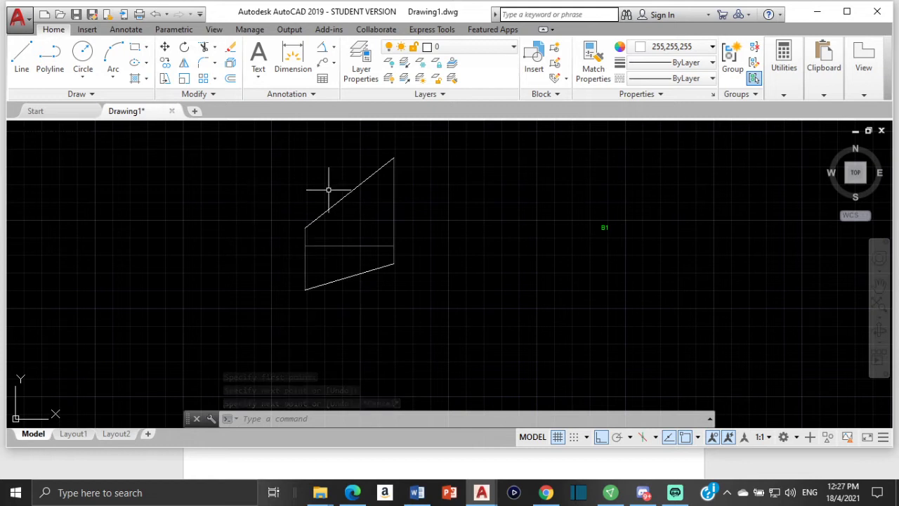
# Turn Ortho and object snap off and copy the B1 label to the upper end of the inclined elevation line.
pyautogui.click(602, 225)
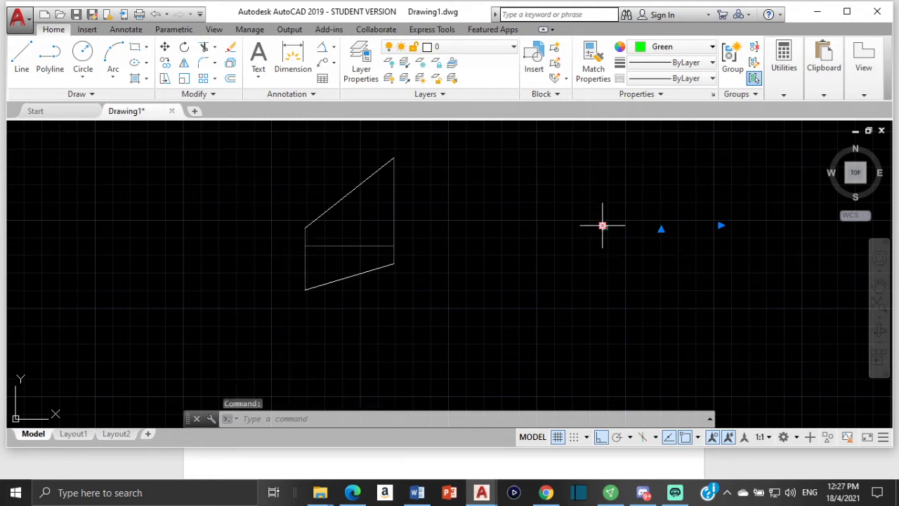
pyautogui.click(166, 63)
pyautogui.scroll(2, 554, 232)
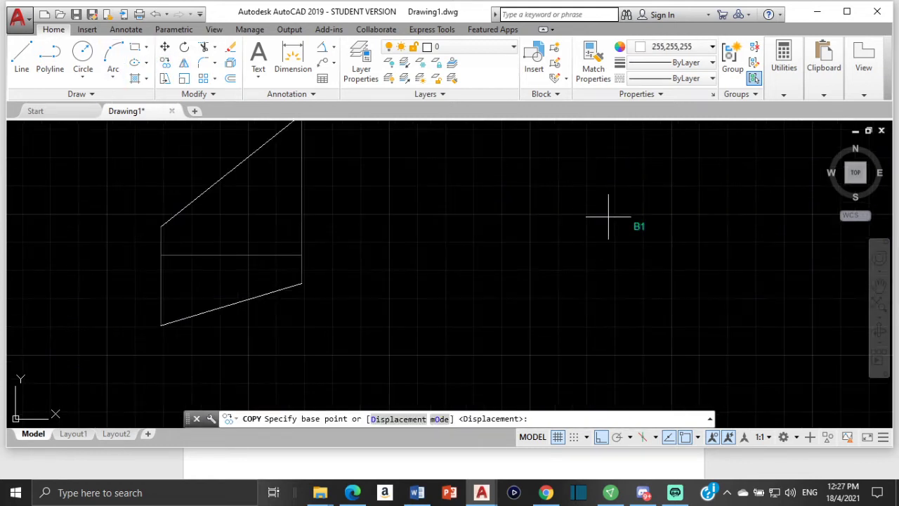
pyautogui.click(634, 228)
pyautogui.moveTo(201, 194); pyautogui.dragTo(180, 315, button='middle')
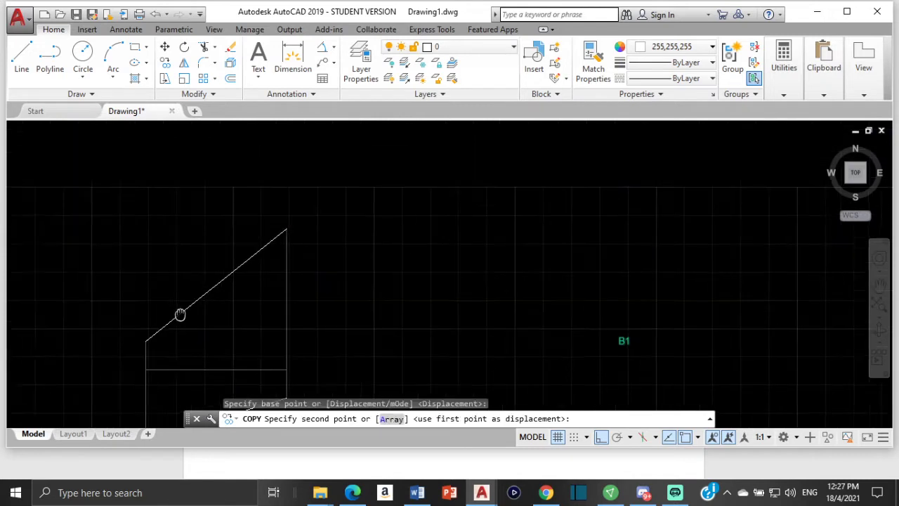
pyautogui.click(601, 437)
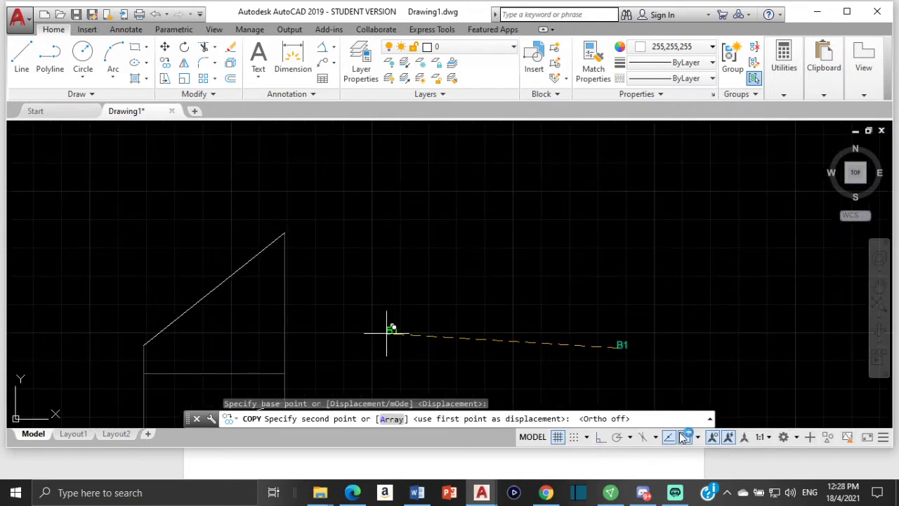
pyautogui.click(685, 436)
pyautogui.scroll(2, 276, 241)
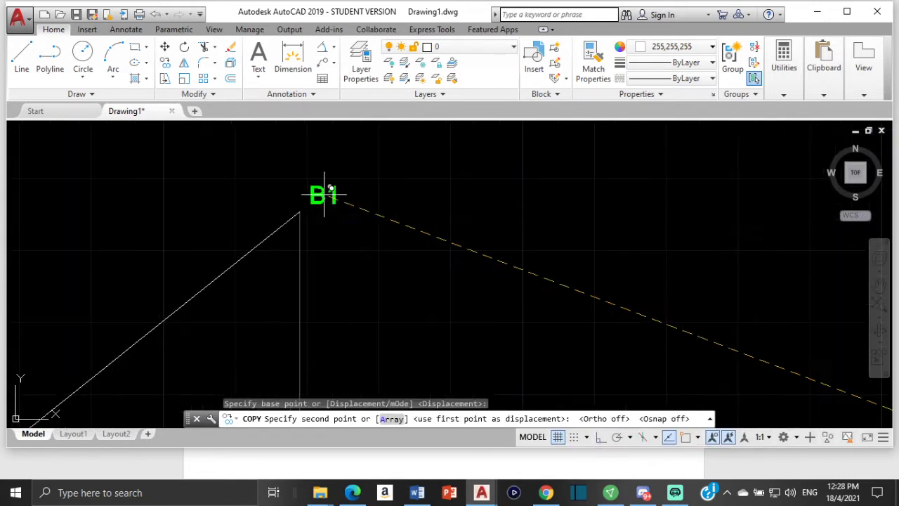
pyautogui.click(309, 201)
# Place further copies of the B1 label at the elevation line's lower end and at both ends of the plan line.
pyautogui.moveTo(153, 325); pyautogui.dragTo(272, 241, button='middle')
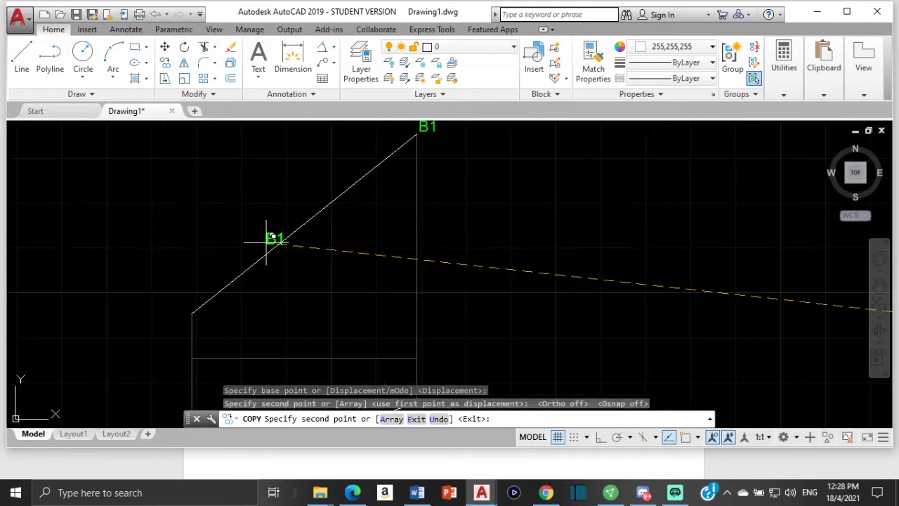
pyautogui.click(179, 312)
pyautogui.scroll(2, 220, 291)
pyautogui.moveTo(220, 291); pyautogui.dragTo(232, 141, button='middle')
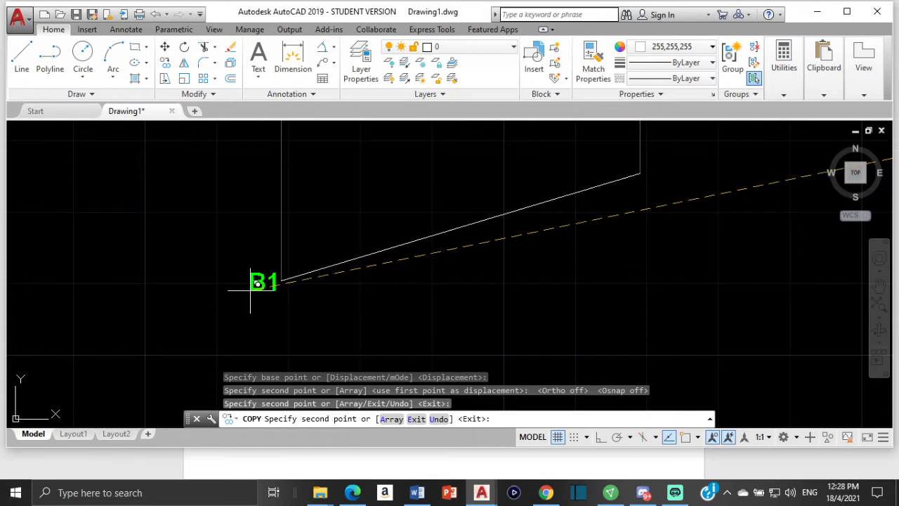
pyautogui.click(251, 294)
pyautogui.click(651, 184)
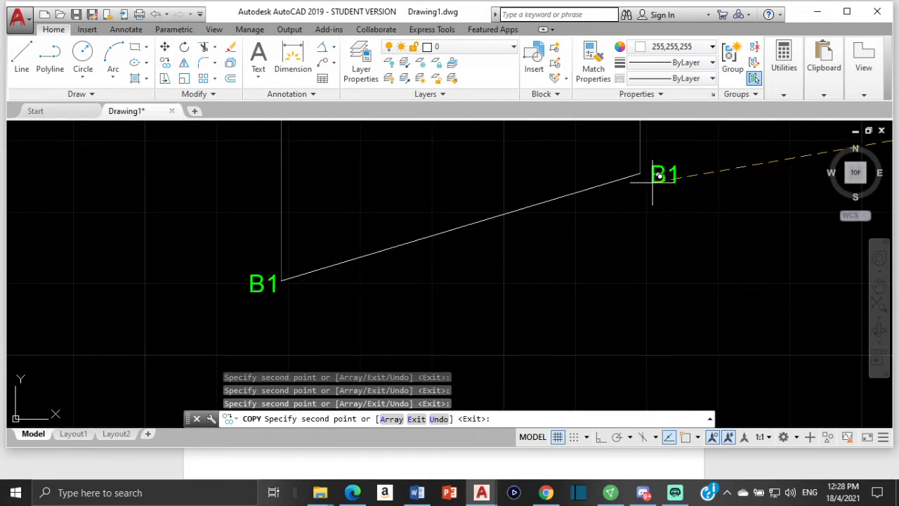
pyautogui.press('Escape')
# Change the label at the lower end of the elevation line to A1.
pyautogui.scroll(-4, 556, 187)
pyautogui.moveTo(555, 187); pyautogui.dragTo(584, 327, button='middle')
pyautogui.scroll(2, 489, 274)
pyautogui.click(458, 252)
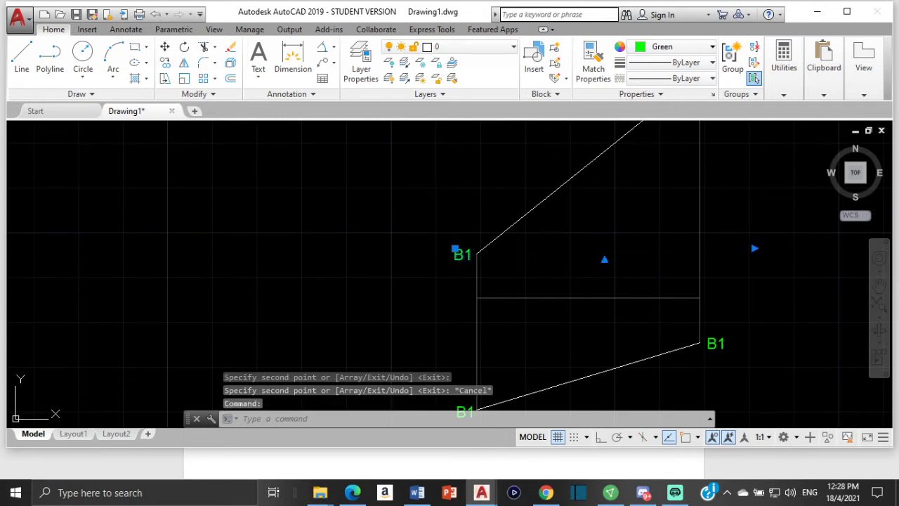
pyautogui.doubleClick(462, 254)
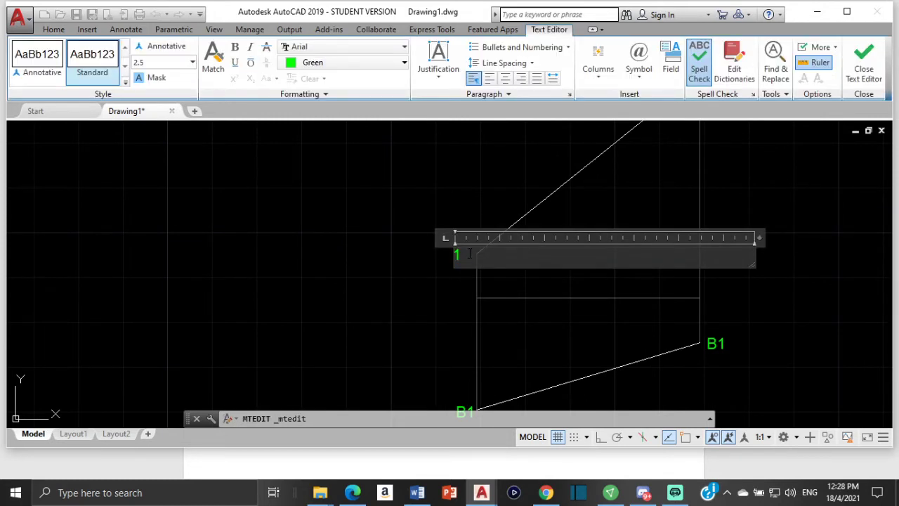
pyautogui.click(437, 302)
# Change the label at the lower end of the plan line to A.
pyautogui.scroll(-2, 437, 297)
pyautogui.moveTo(437, 297); pyautogui.dragTo(441, 199, button='middle')
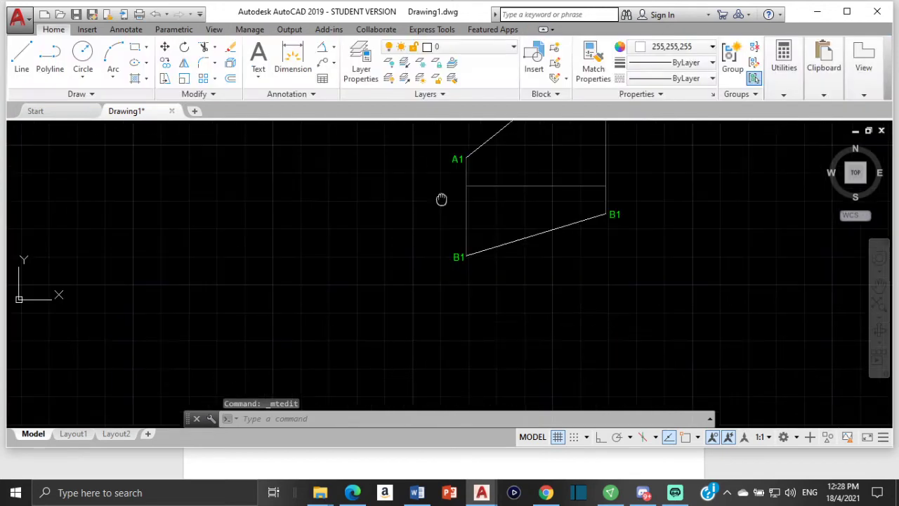
pyautogui.click(455, 254)
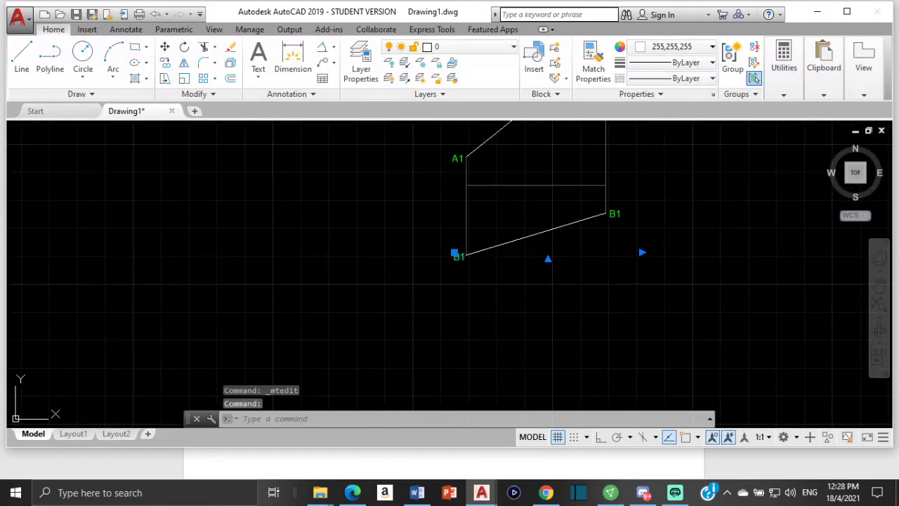
pyautogui.doubleClick(455, 255)
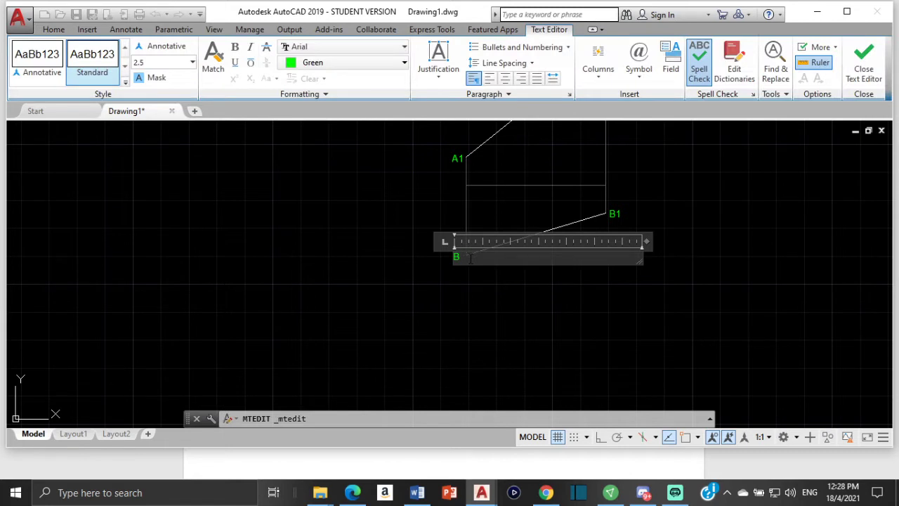
pyautogui.click(509, 327)
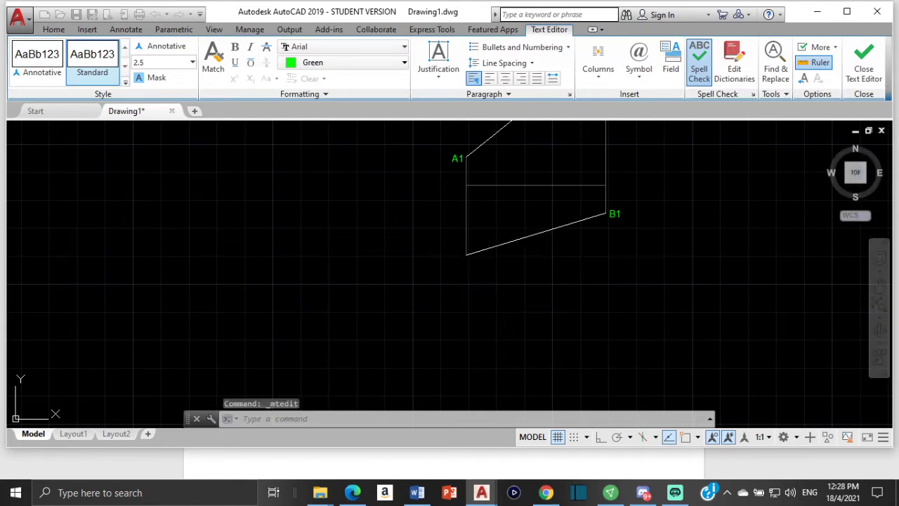
# Change the label at the upper end of the plan line to B.
pyautogui.click(616, 213)
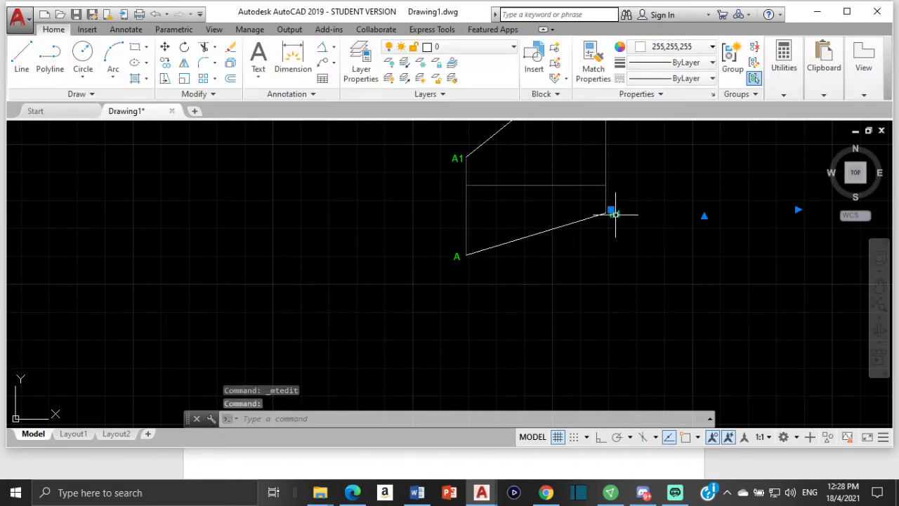
pyautogui.doubleClick(615, 214)
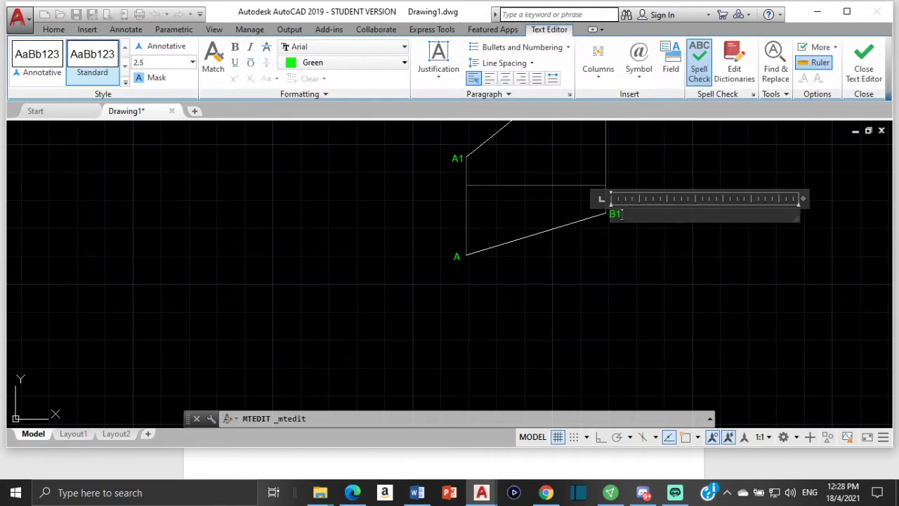
pyautogui.press('BackSpace')
pyautogui.click(629, 266)
# With object colour 99,100,102 and Ortho and object snap on, draw a horizontal line from A1 rightward past the vertical through B1.
pyautogui.moveTo(601, 207); pyautogui.dragTo(603, 250, button='middle')
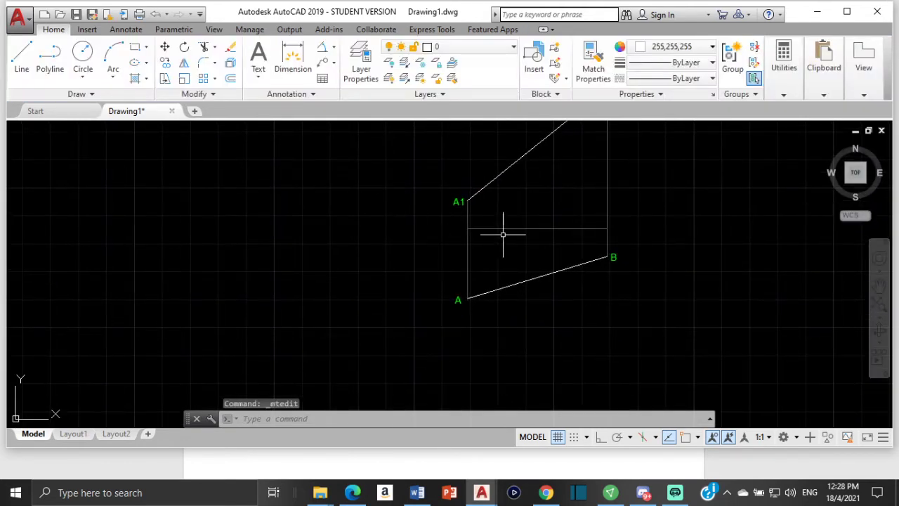
pyautogui.scroll(-4, 649, 225)
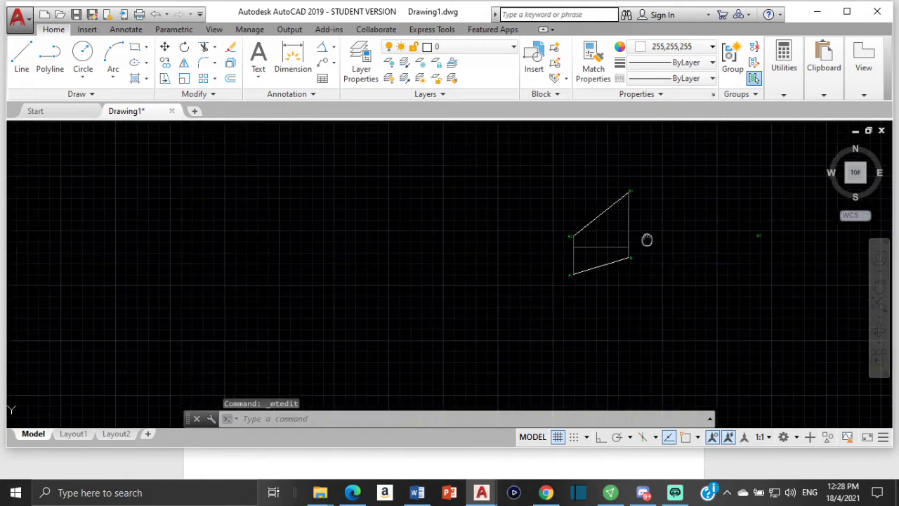
pyautogui.scroll(4, 630, 217)
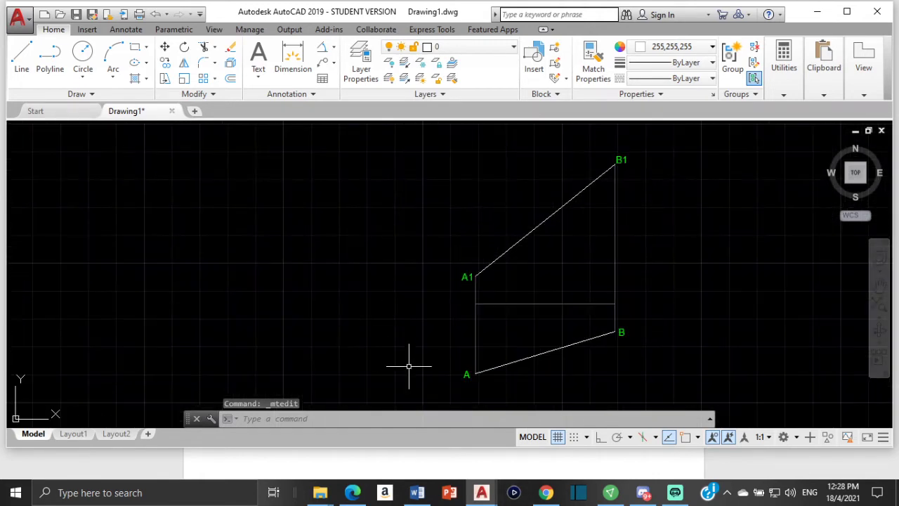
pyautogui.click(679, 47)
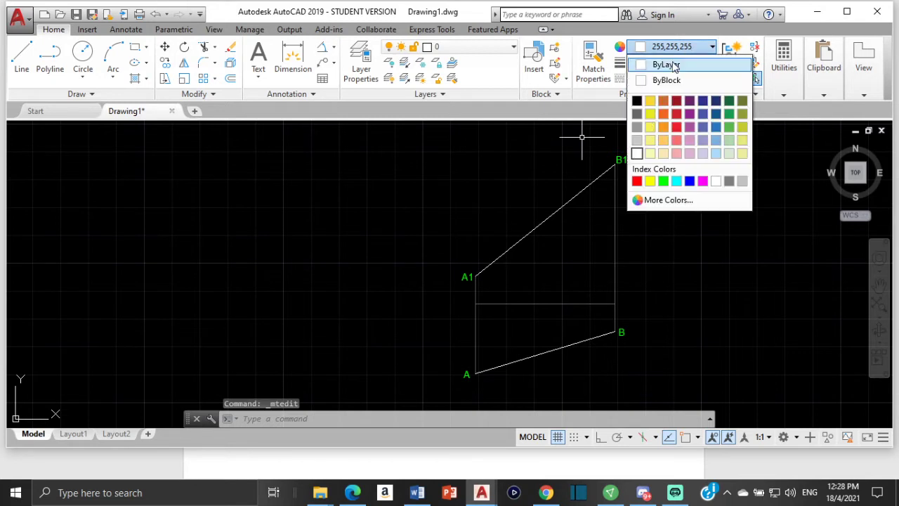
pyautogui.click(635, 114)
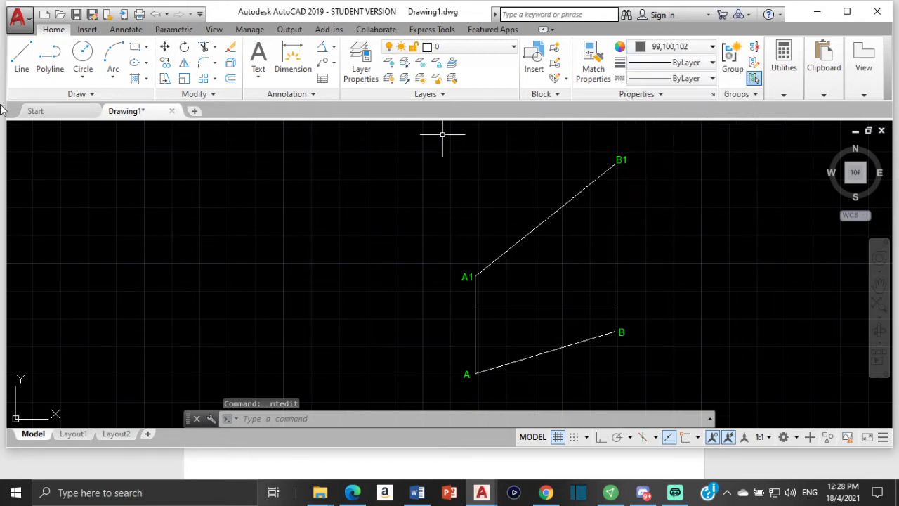
pyautogui.click(19, 70)
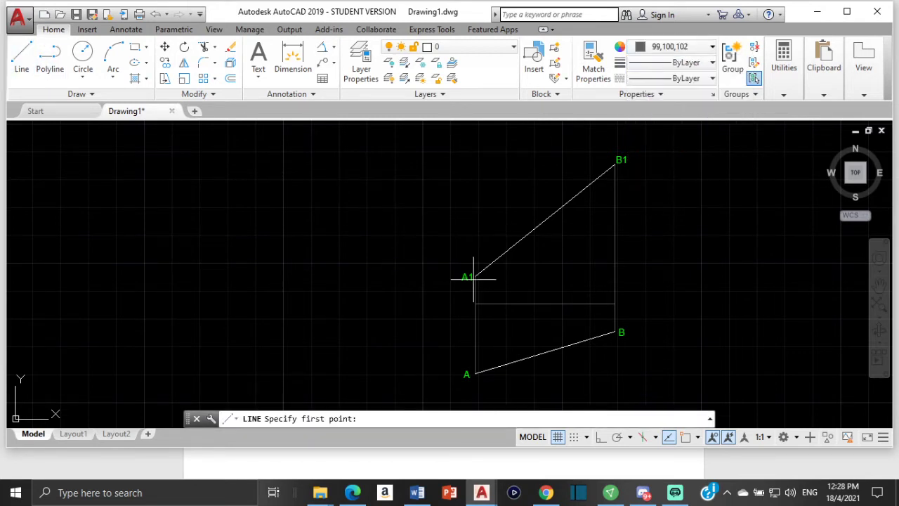
pyautogui.click(601, 437)
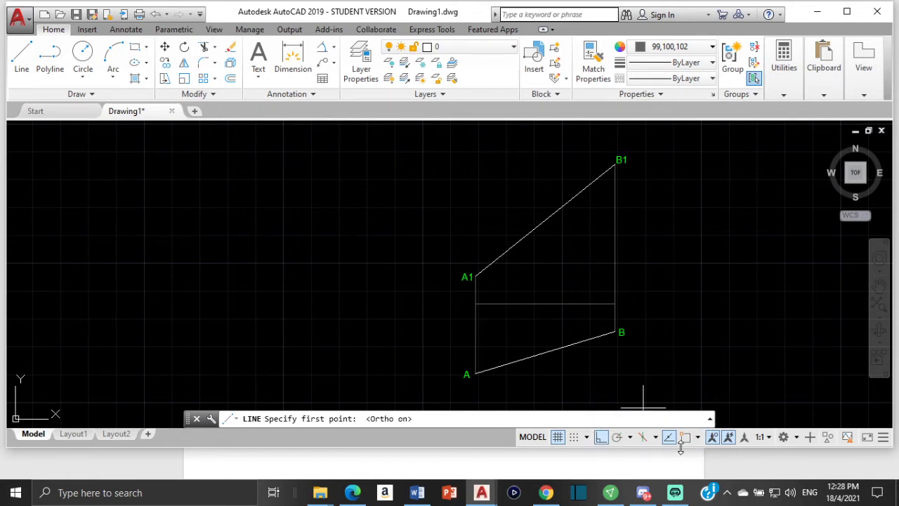
pyautogui.scroll(5, 480, 264)
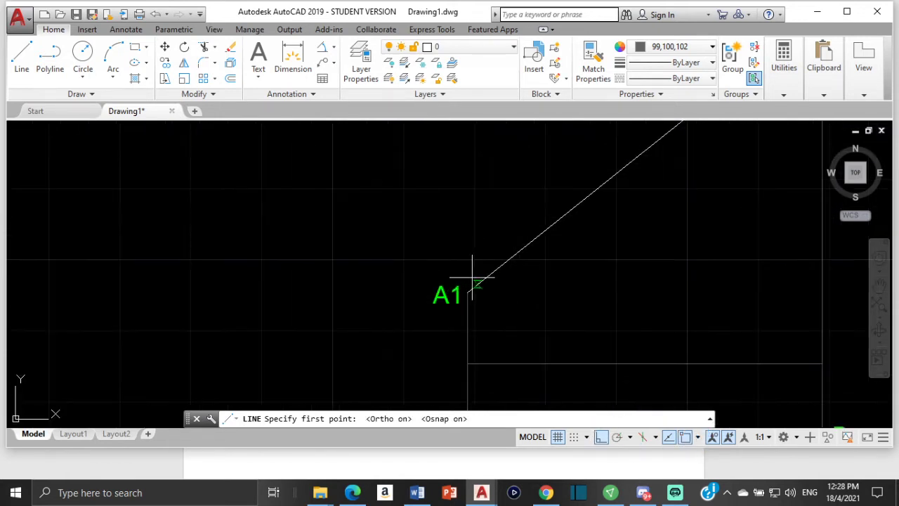
pyautogui.click(469, 284)
pyautogui.scroll(-3, 526, 305)
pyautogui.moveTo(604, 309)
pyautogui.mouseDown(button='middle')
pyautogui.moveTo(679, 327)
pyautogui.moveTo(452, 276)
pyautogui.mouseUp(button='middle')
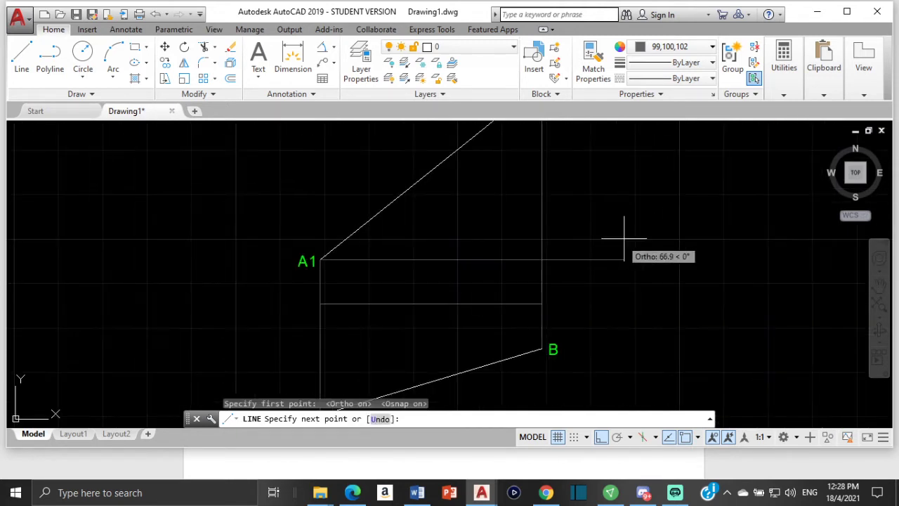
pyautogui.click(717, 266)
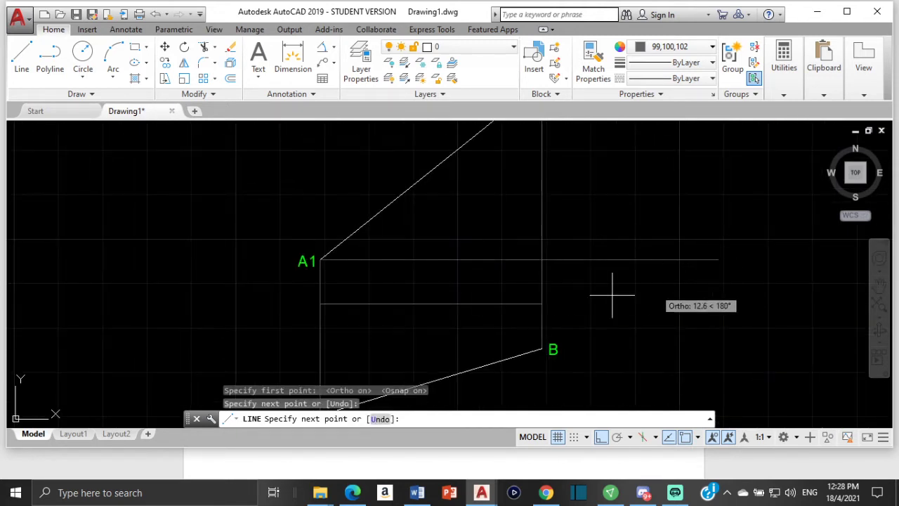
pyautogui.press('Escape')
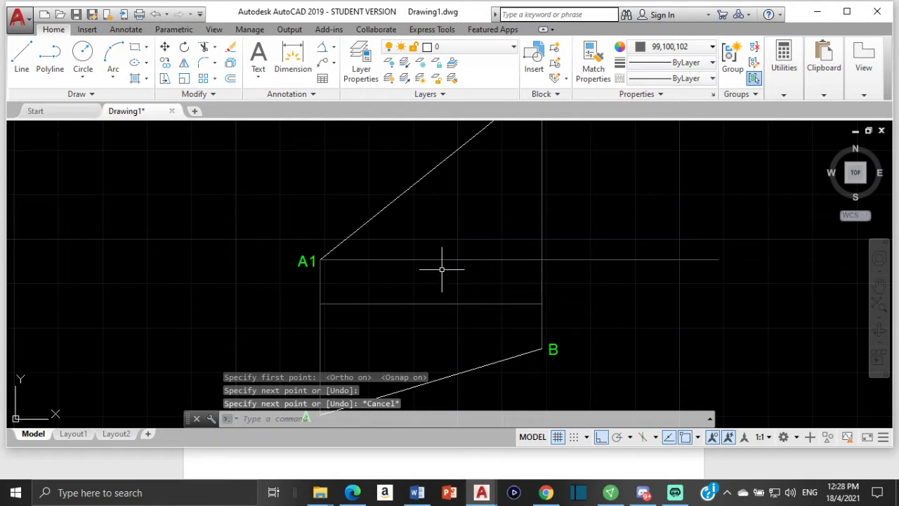
# Draw a circle centred on the elevation endpoint A1 with its radius reaching B1.
pyautogui.moveTo(497, 206); pyautogui.dragTo(497, 255, button='middle')
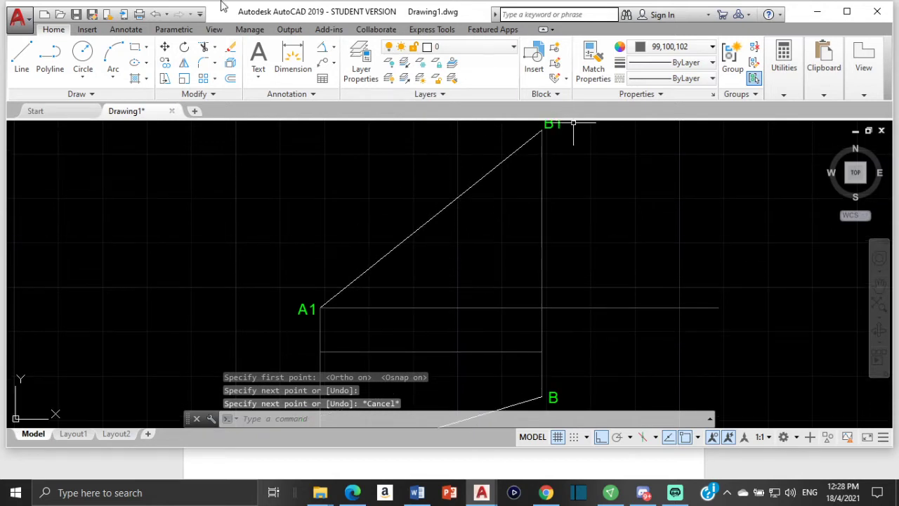
pyautogui.click(70, 60)
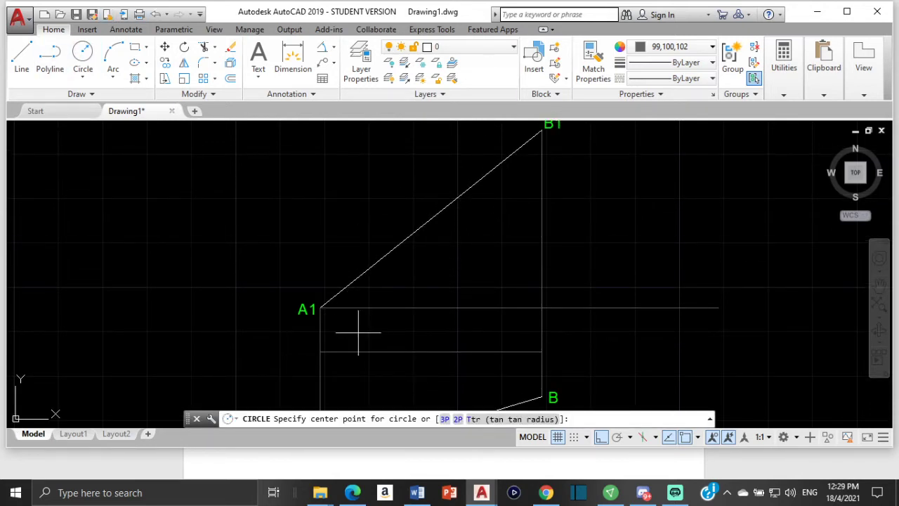
pyautogui.click(320, 307)
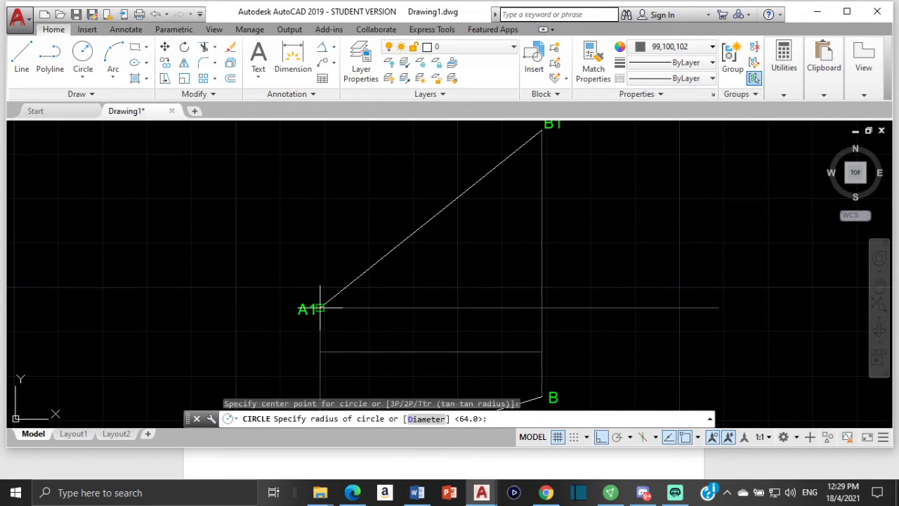
pyautogui.moveTo(518, 147); pyautogui.dragTo(423, 249, button='middle')
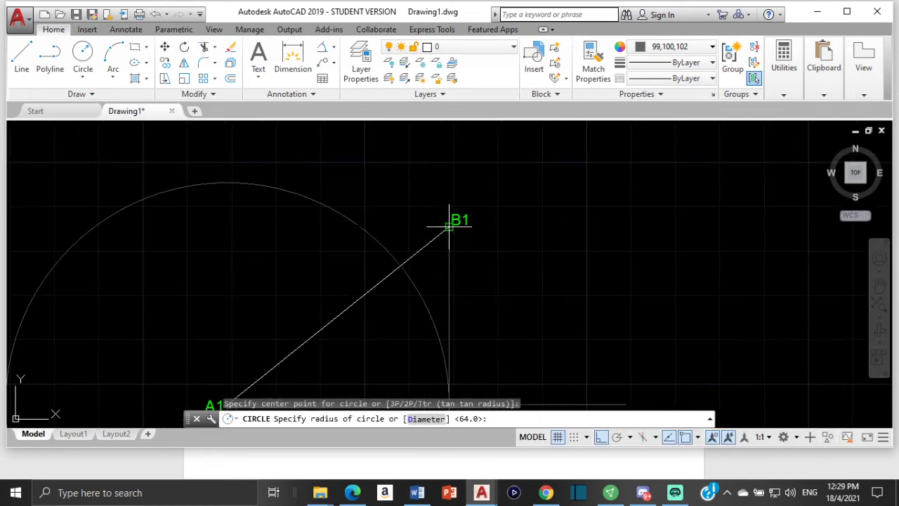
pyautogui.click(449, 227)
# Draw a vertical line downward from where the circle meets the horizontal line through A1, ending below the plan line.
pyautogui.scroll(-4, 335, 290)
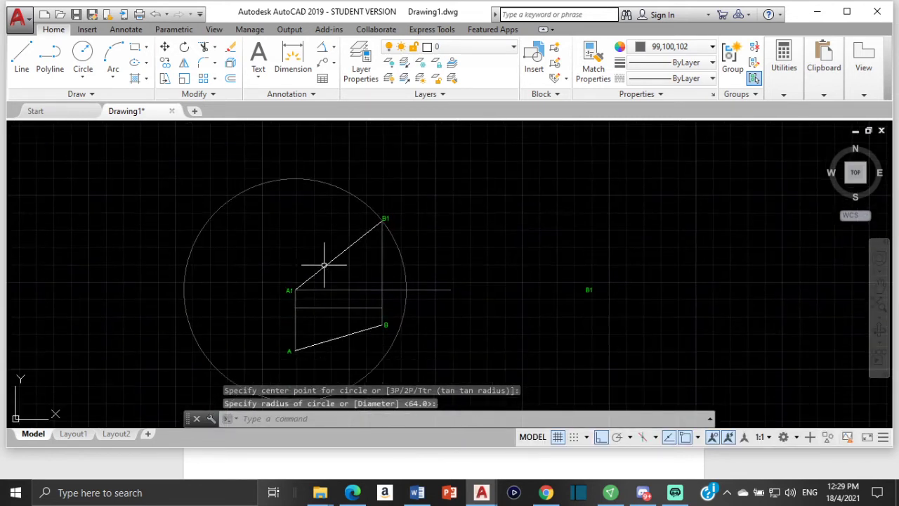
pyautogui.click(21, 68)
pyautogui.scroll(4, 403, 257)
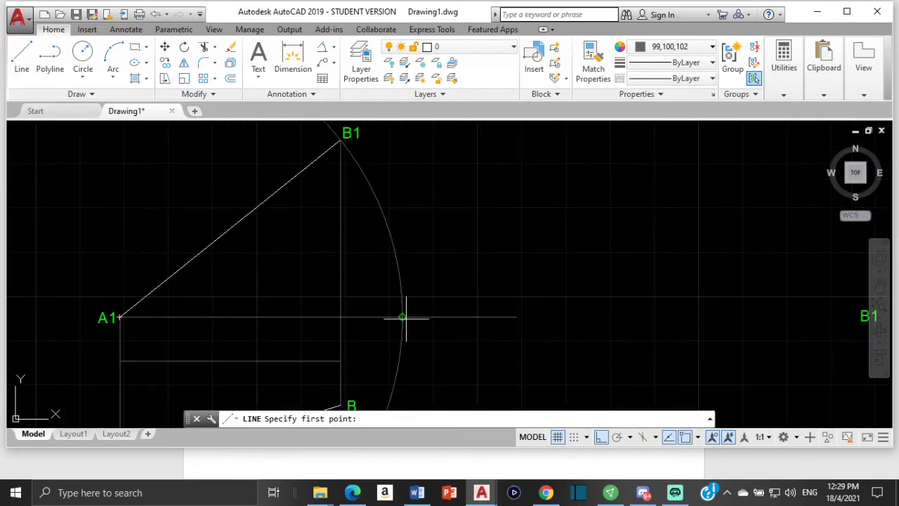
pyautogui.click(403, 317)
pyautogui.moveTo(401, 345)
pyautogui.mouseDown(button='middle')
pyautogui.moveTo(385, 241)
pyautogui.moveTo(395, 167)
pyautogui.mouseUp(button='middle')
pyautogui.scroll(-2, 407, 368)
pyautogui.moveTo(401, 361); pyautogui.dragTo(401, 334, button='middle')
pyautogui.click(401, 370)
pyautogui.press('Return')
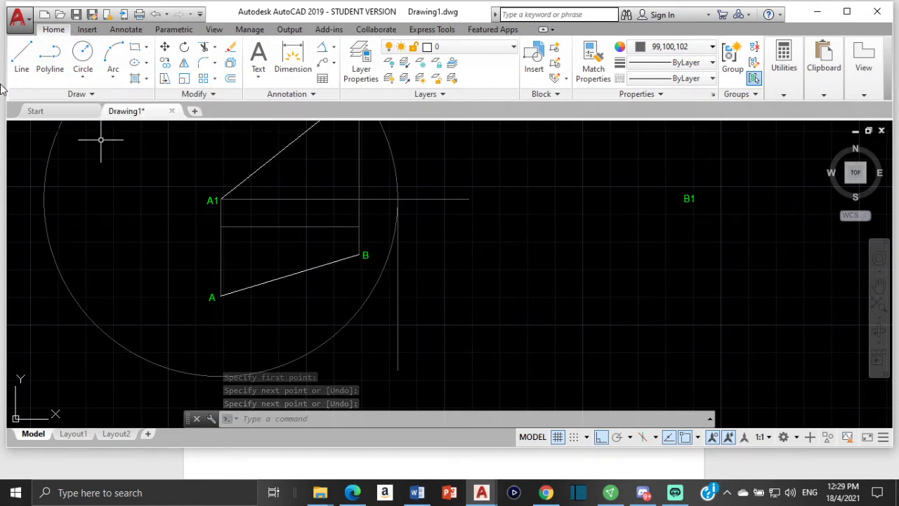
# Draw a horizontal line from plan endpoint B to the vertical line dropped from the circle.
pyautogui.click(28, 62)
pyautogui.scroll(4, 351, 249)
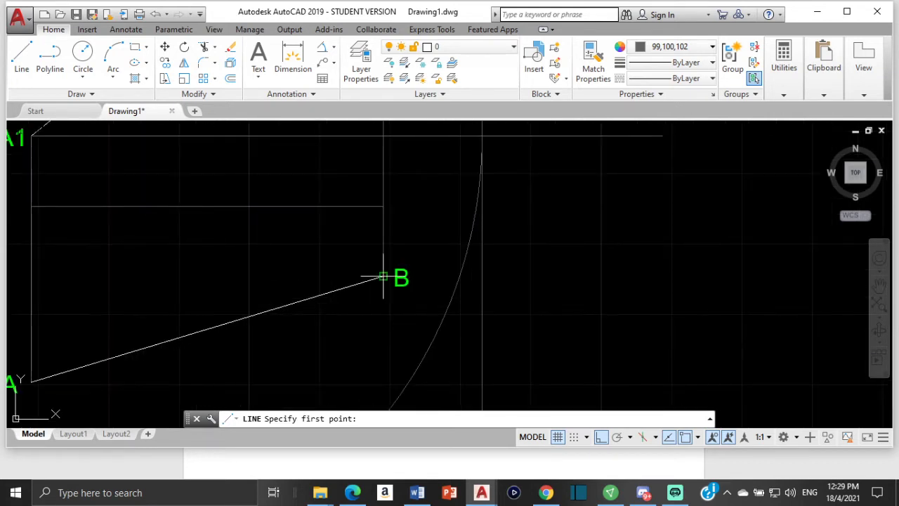
pyautogui.click(382, 276)
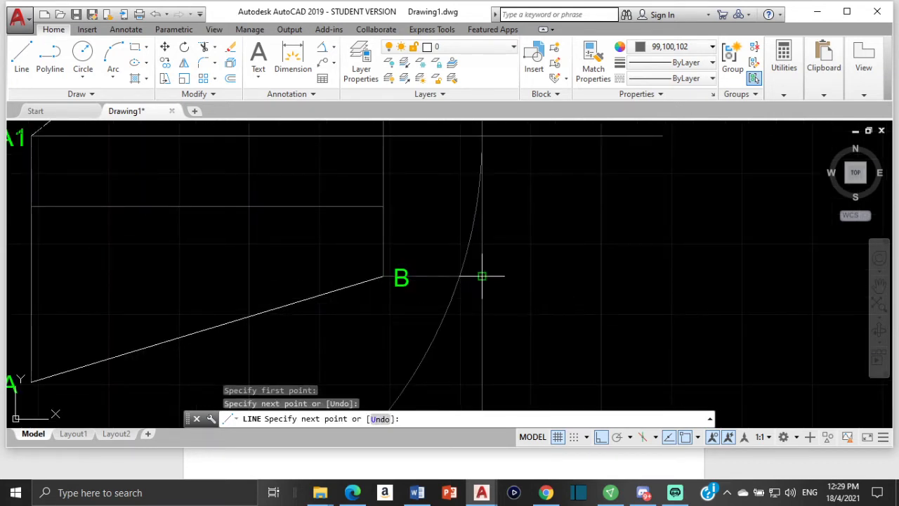
pyautogui.press('Escape')
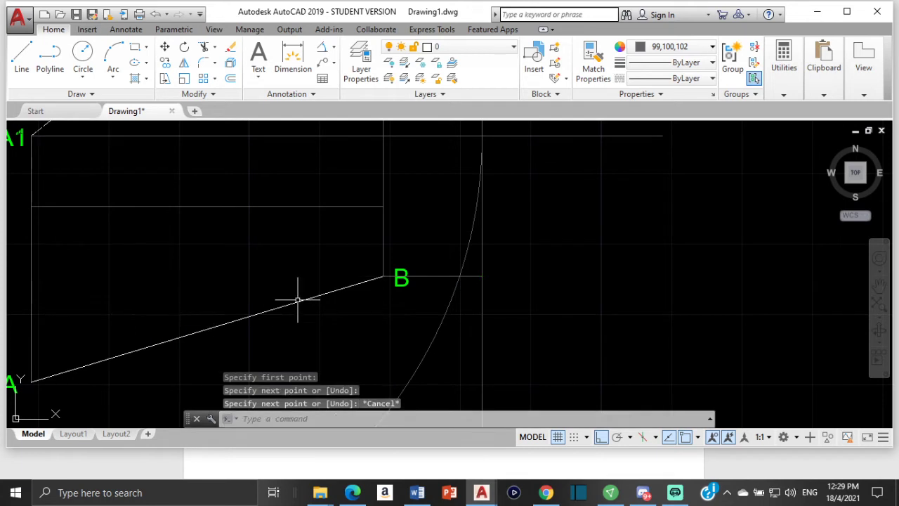
# Copy the label B horizontally to just beyond the vertical line, beside the end of the new horizontal line.
pyautogui.click(393, 281)
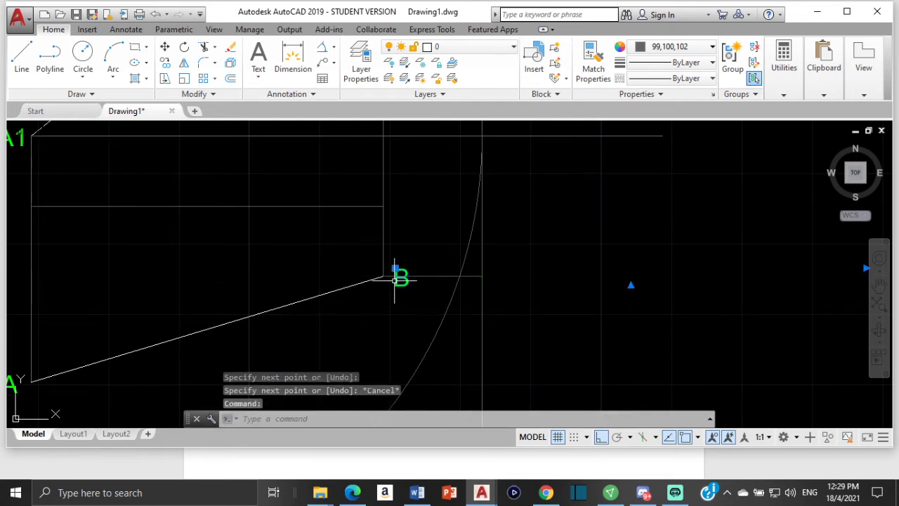
pyautogui.click(166, 62)
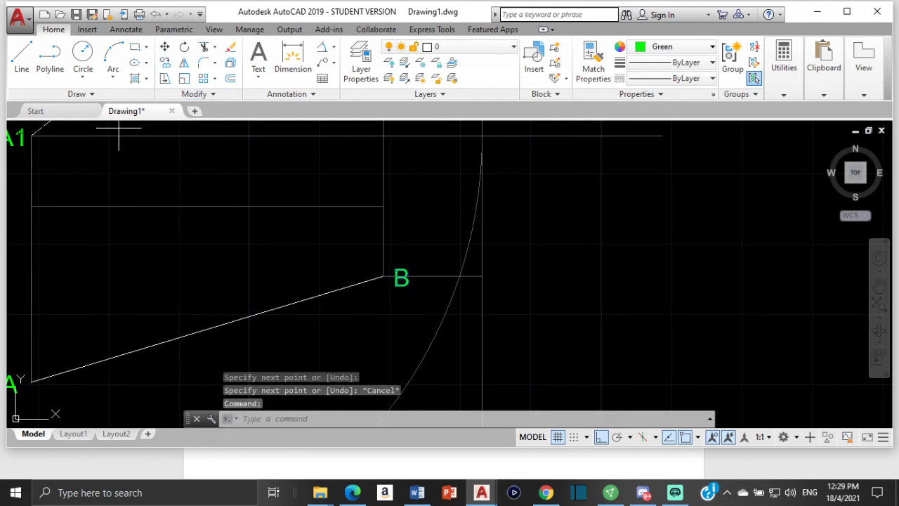
pyautogui.click(413, 281)
pyautogui.click(511, 279)
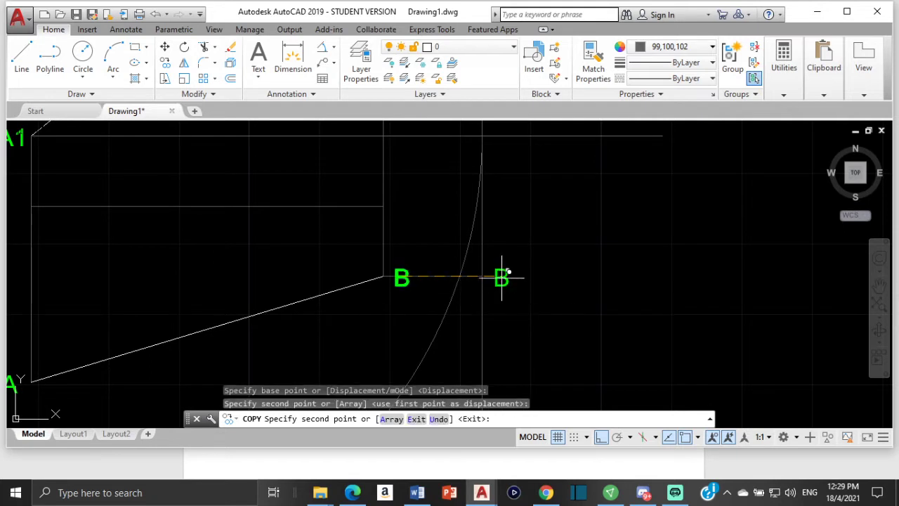
pyautogui.press('Escape')
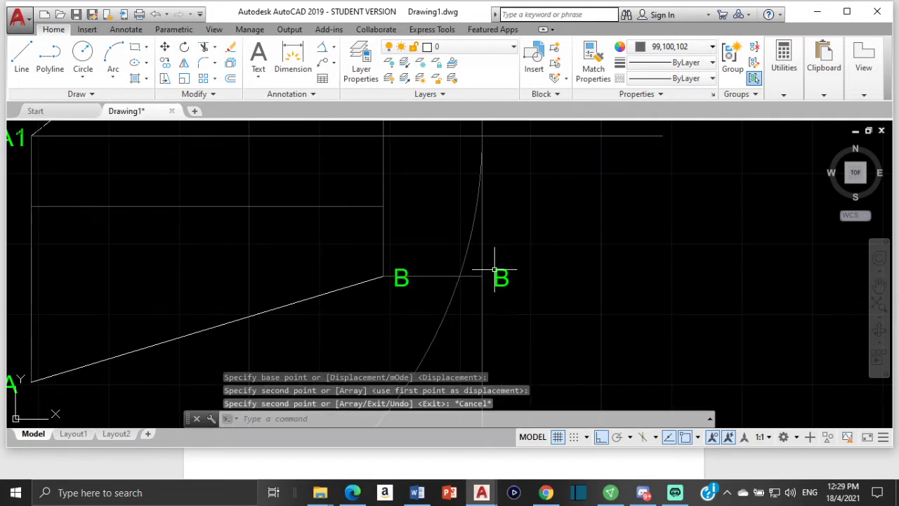
# Change the copied label beside the vertical line to B2.
pyautogui.scroll(-3, 494, 269)
pyautogui.moveTo(458, 164); pyautogui.dragTo(458, 236, button='middle')
pyautogui.moveTo(491, 274); pyautogui.dragTo(460, 232, button='middle')
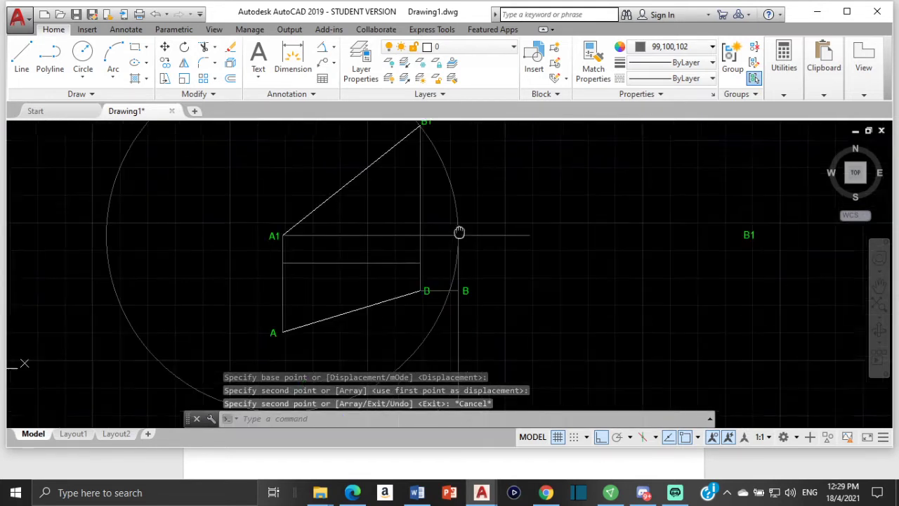
pyautogui.scroll(3, 462, 319)
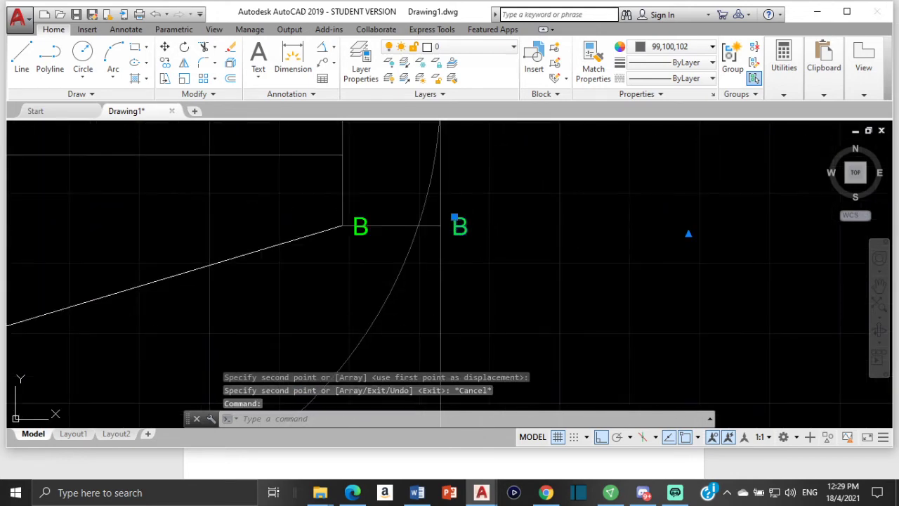
pyautogui.doubleClick(463, 226)
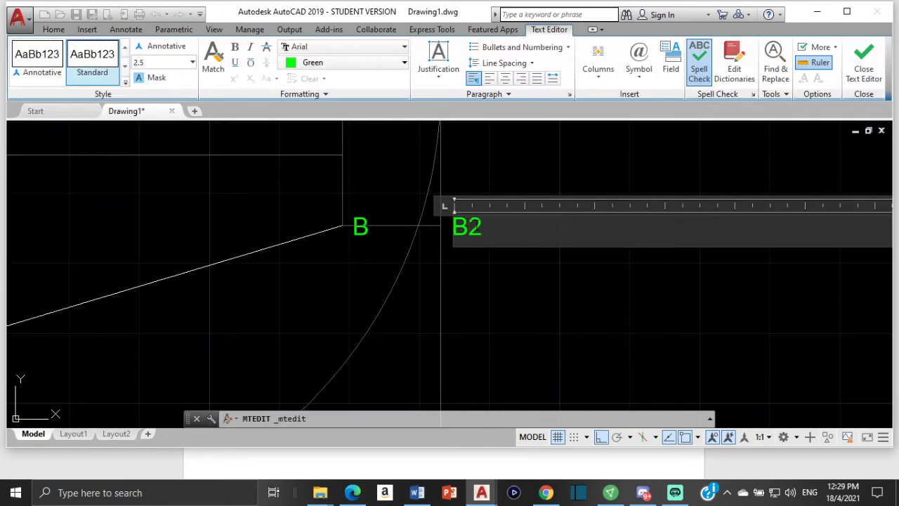
pyautogui.click(469, 322)
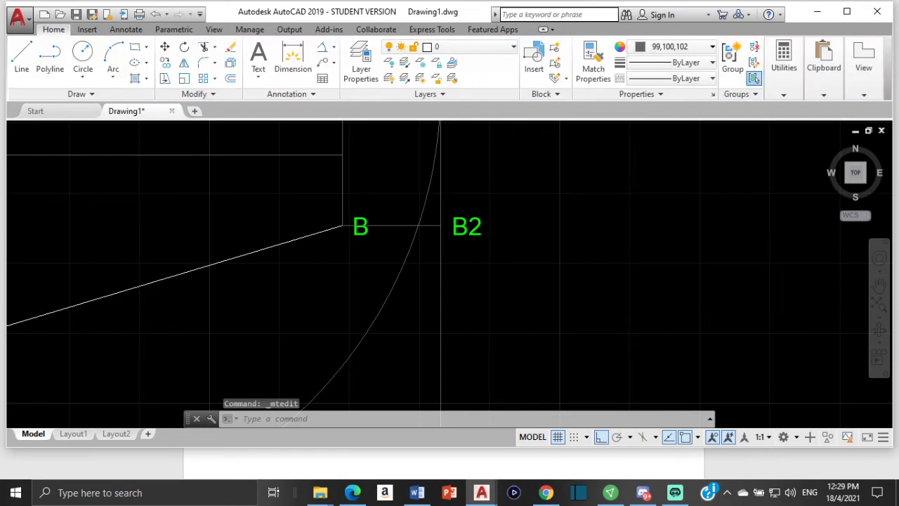
# Set the object colour to Red and draw a line from plan endpoint A to the point labelled B2.
pyautogui.click(710, 46)
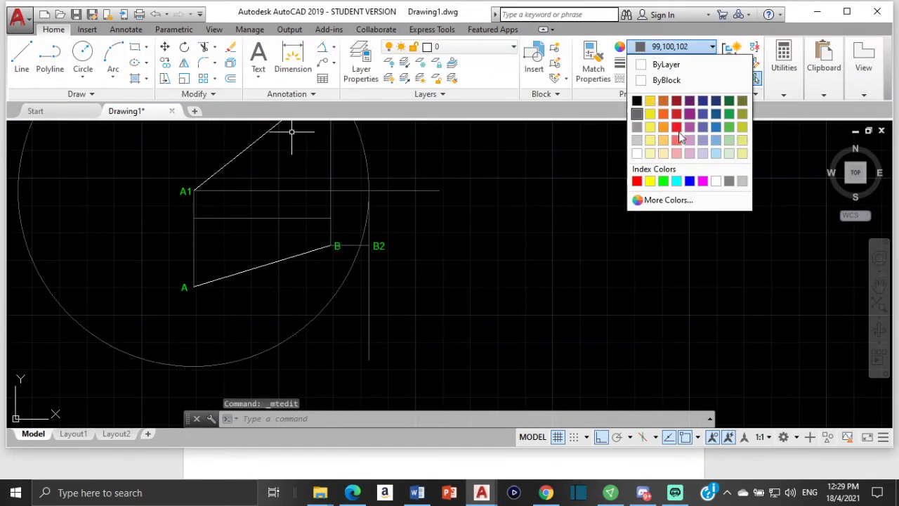
pyautogui.click(637, 181)
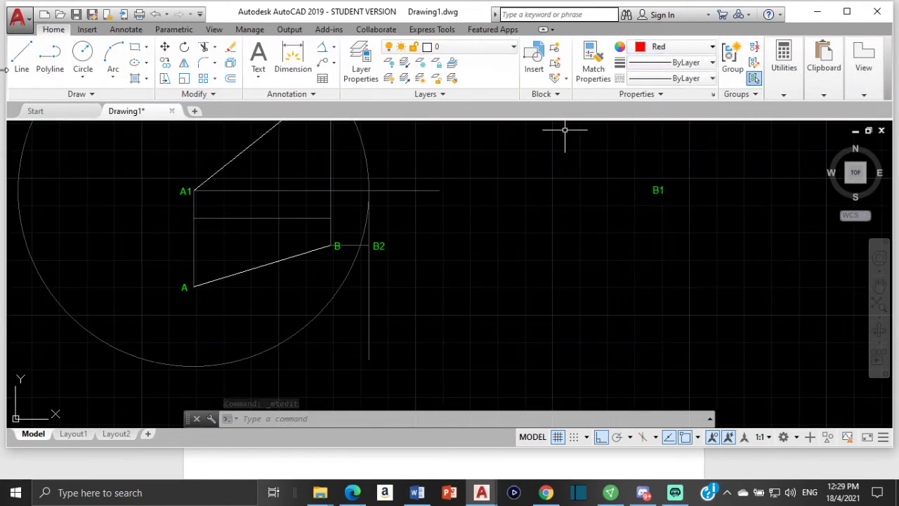
pyautogui.click(19, 56)
pyautogui.scroll(4, 198, 288)
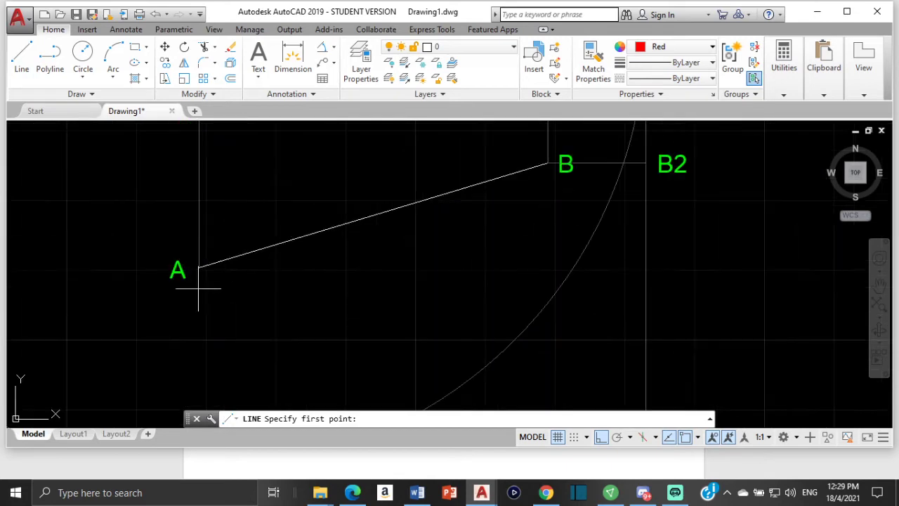
pyautogui.click(199, 268)
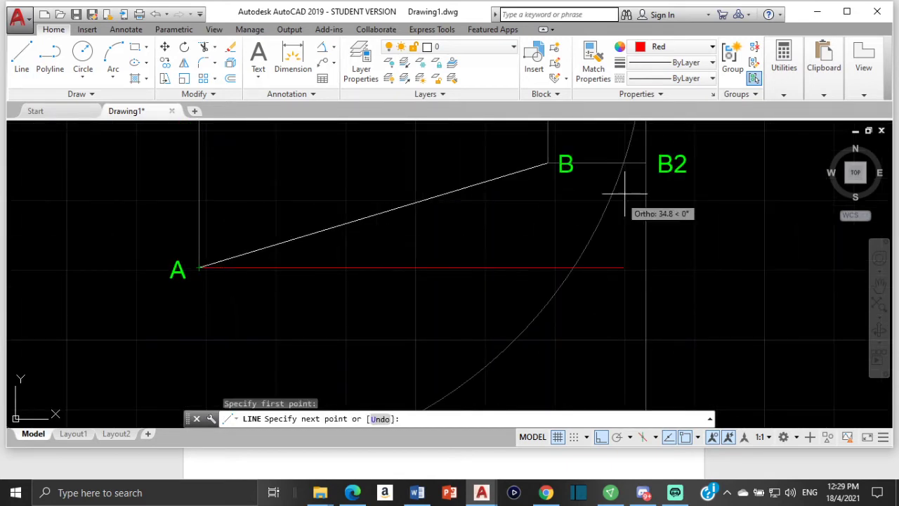
pyautogui.click(645, 163)
pyautogui.press('Escape')
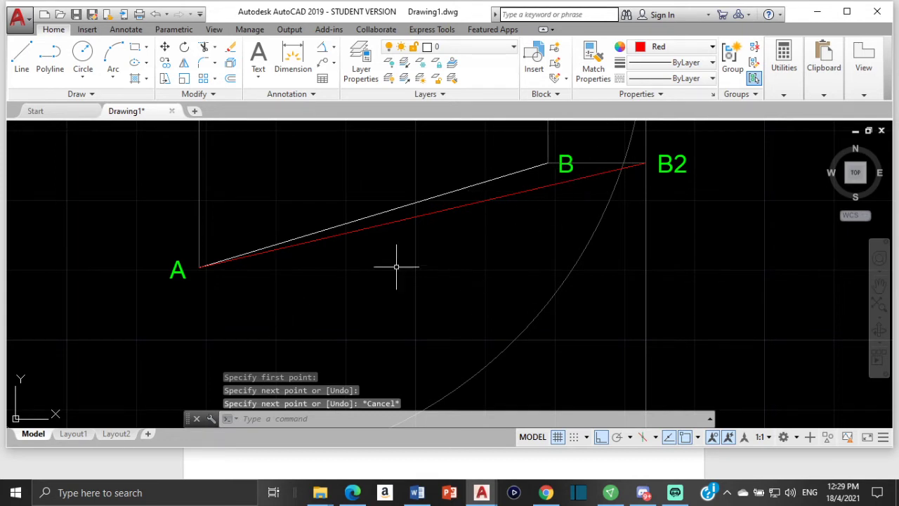
# Set the object colour to 99,100,102 and draw a horizontal line from A to the vertical line through B2.
pyautogui.scroll(-6, 427, 242)
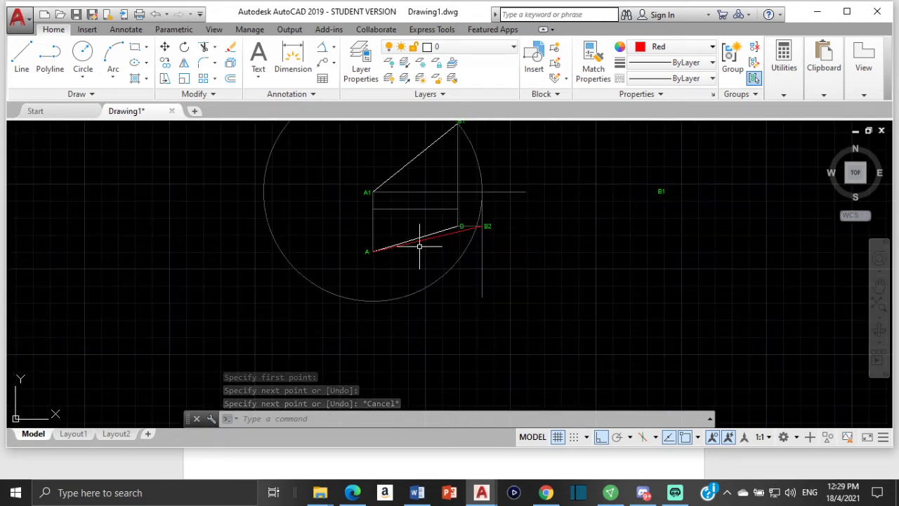
pyautogui.scroll(2, 419, 245)
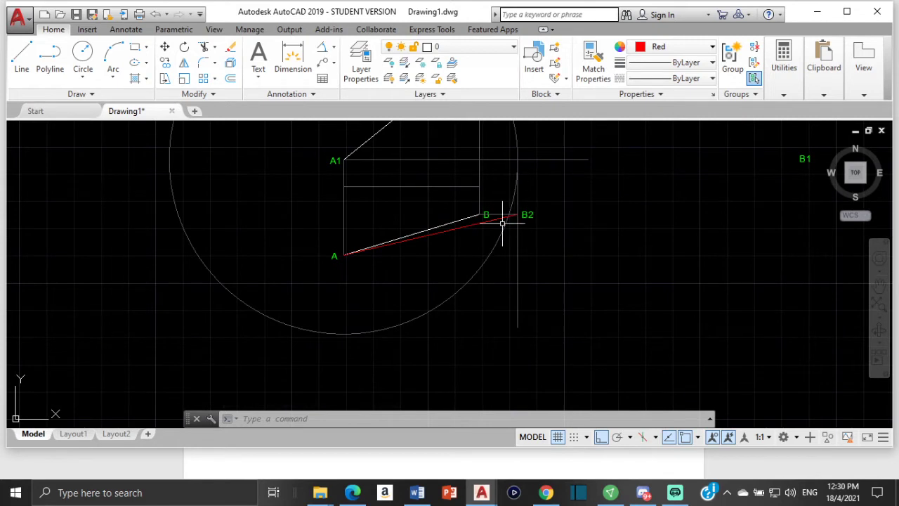
pyautogui.click(711, 48)
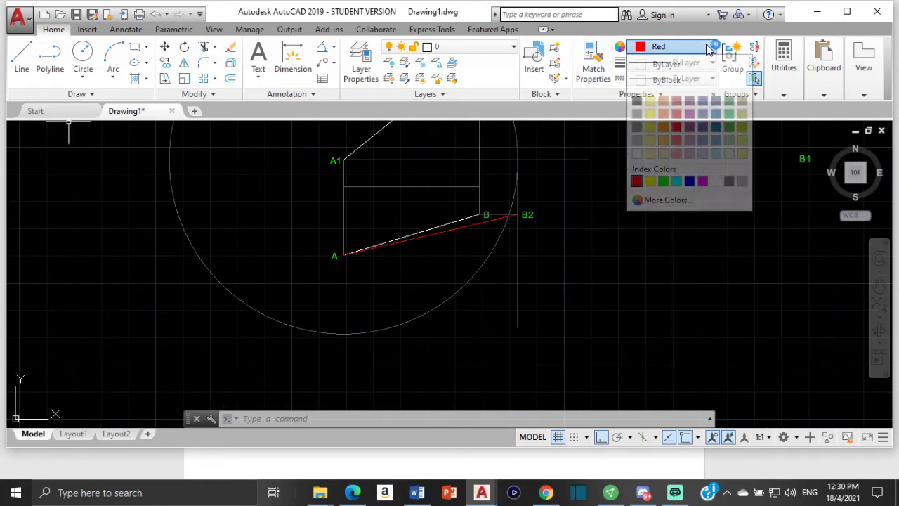
pyautogui.click(637, 114)
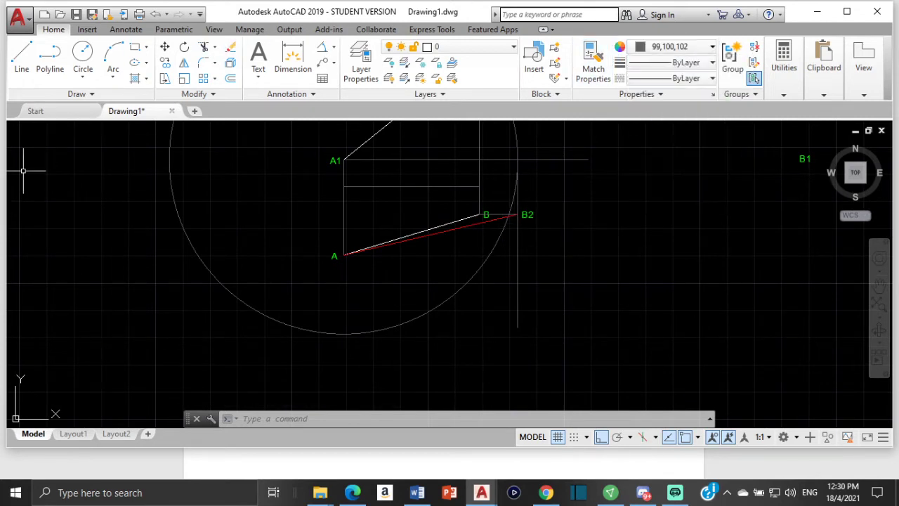
pyautogui.click(22, 56)
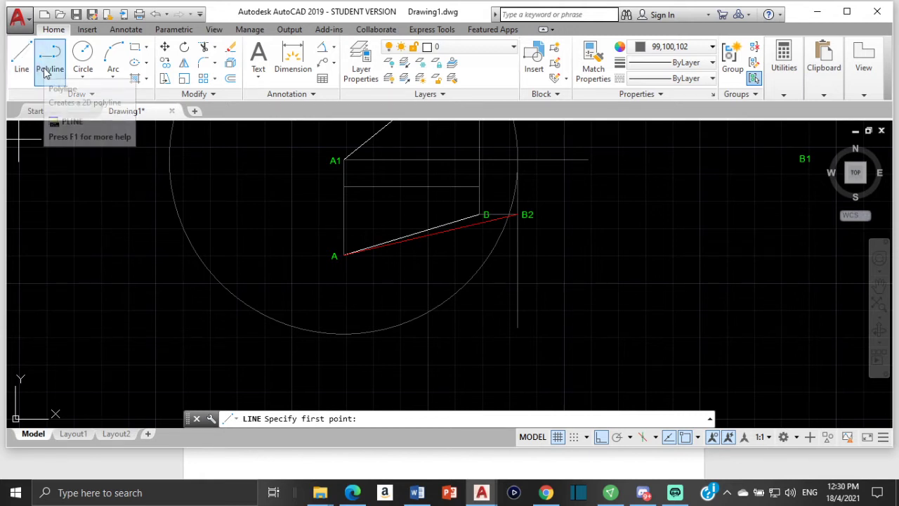
pyautogui.click(23, 60)
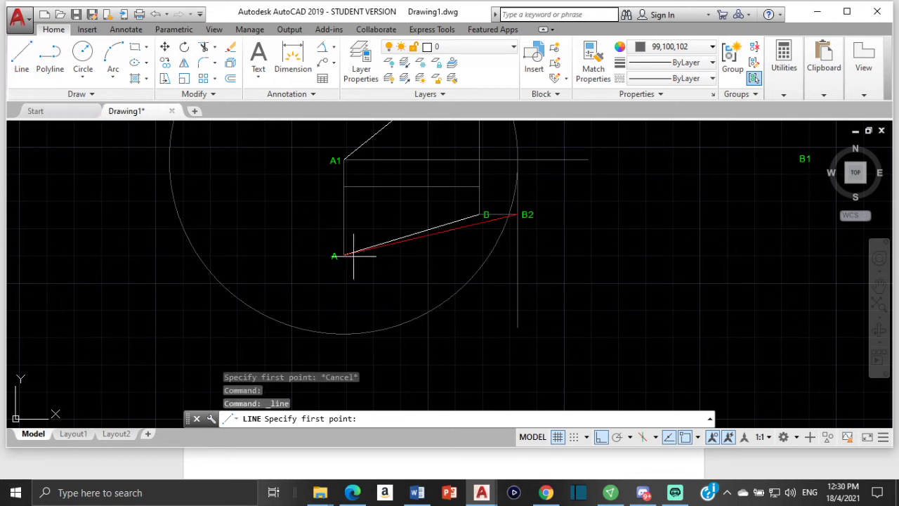
pyautogui.scroll(3, 366, 266)
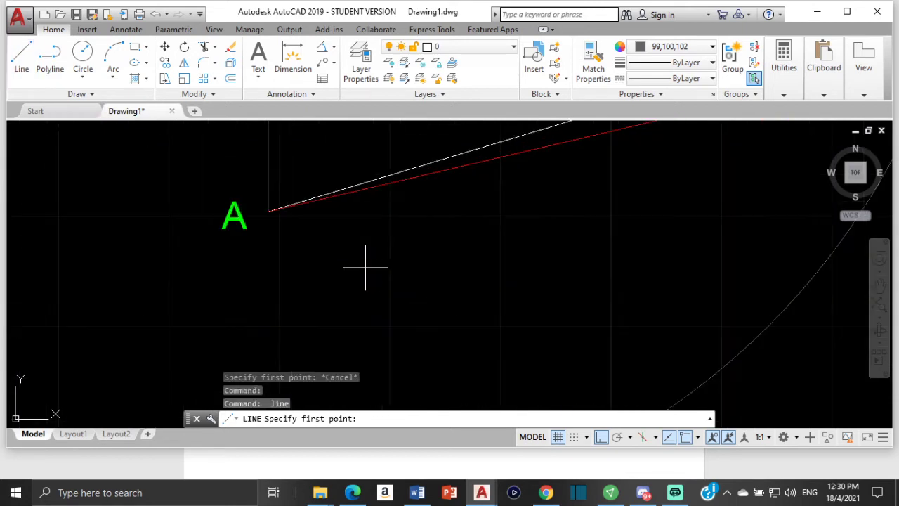
pyautogui.click(267, 210)
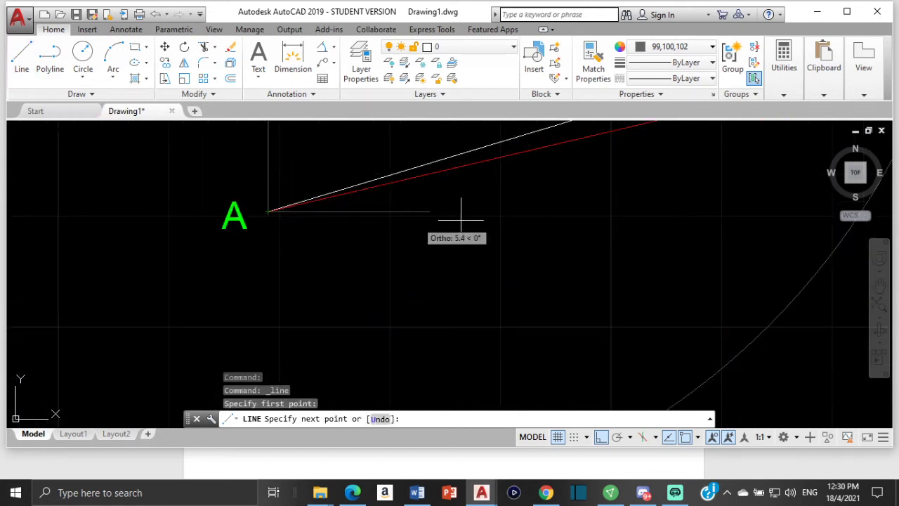
pyautogui.scroll(-3, 422, 208)
pyautogui.moveTo(614, 208); pyautogui.dragTo(407, 187, button='middle')
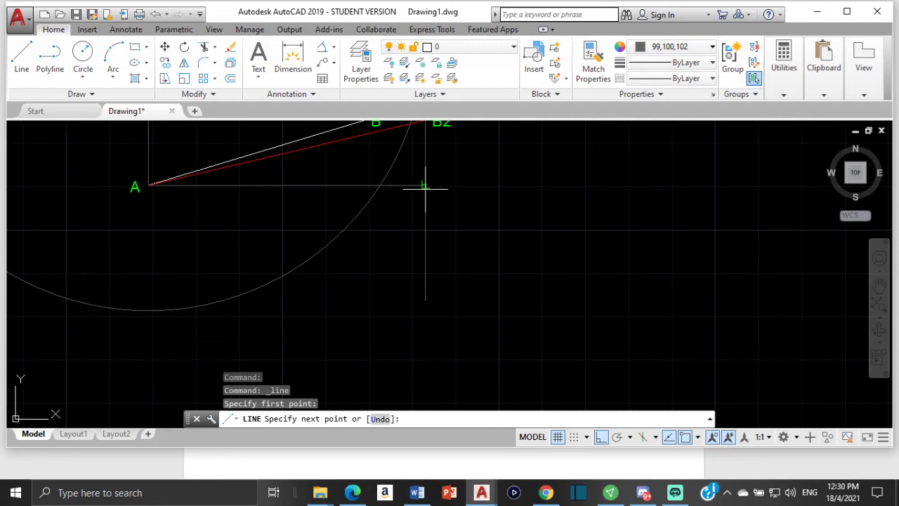
pyautogui.click(424, 186)
pyautogui.press('Escape')
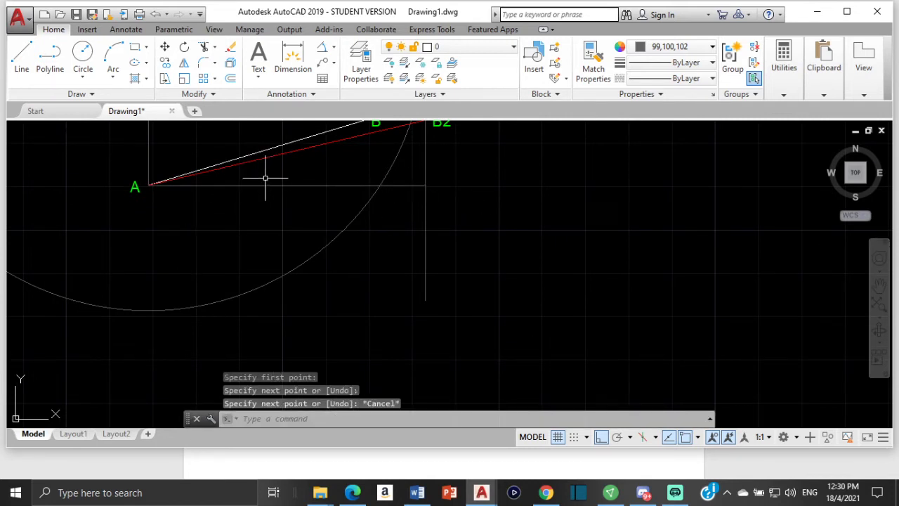
# Delete the stray B1 label lying far away from the construction.
pyautogui.scroll(-2, 271, 186)
pyautogui.scroll(-2, 271, 185)
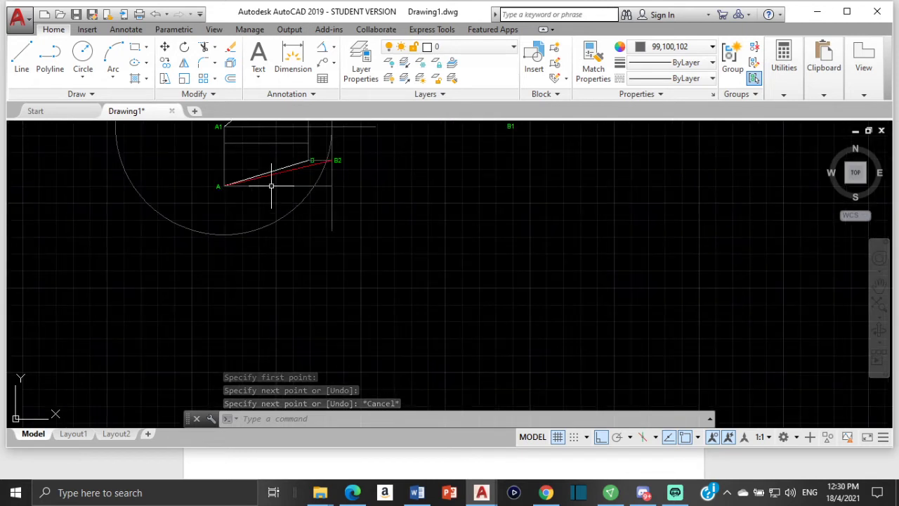
pyautogui.moveTo(278, 169); pyautogui.dragTo(278, 207, button='middle')
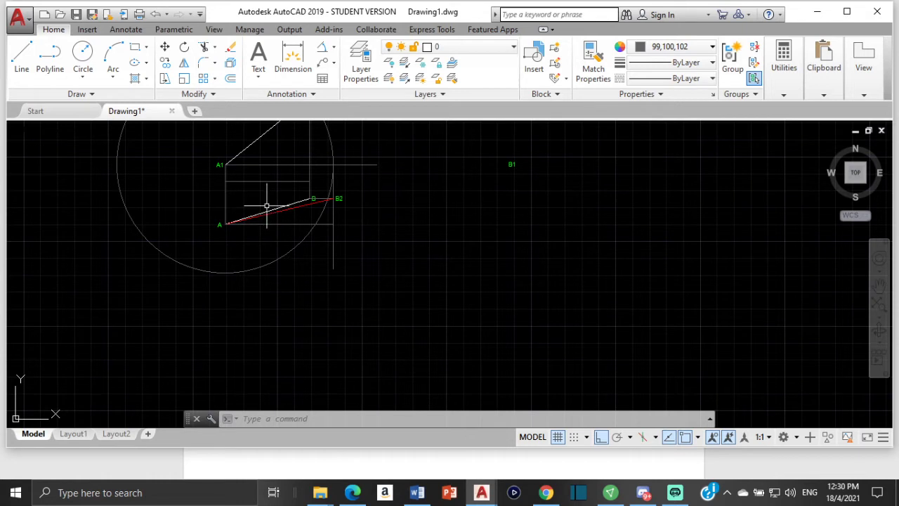
pyautogui.moveTo(269, 208); pyautogui.dragTo(135, 295, button='middle')
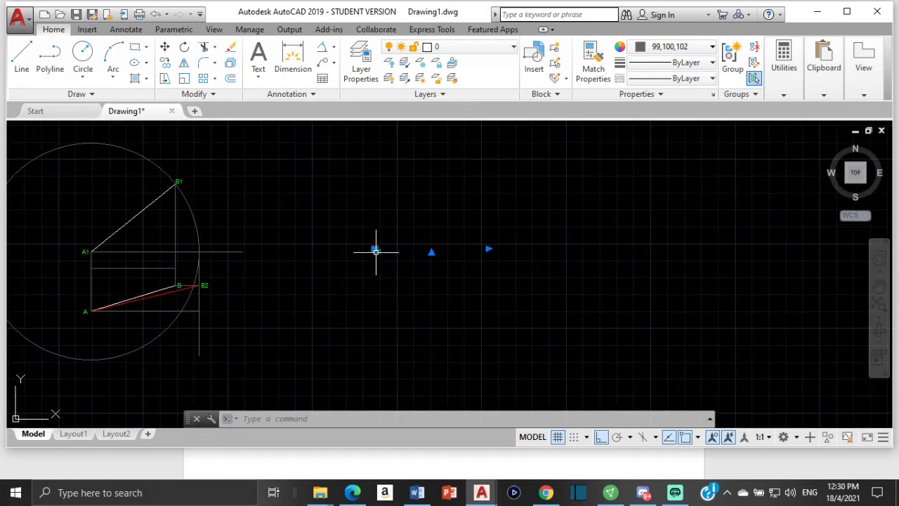
pyautogui.press('Escape')
pyautogui.press('Delete')
pyautogui.scroll(-2, 283, 256)
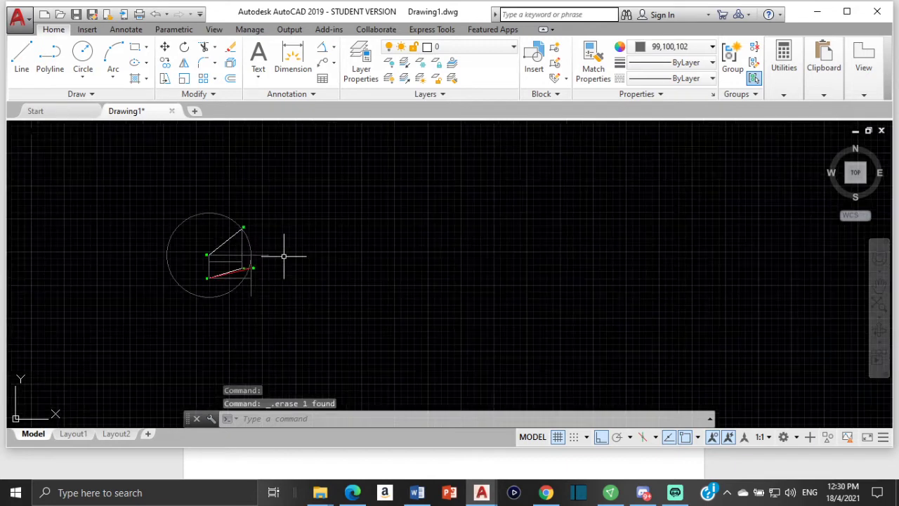
pyautogui.scroll(2, 206, 248)
pyautogui.click(229, 252)
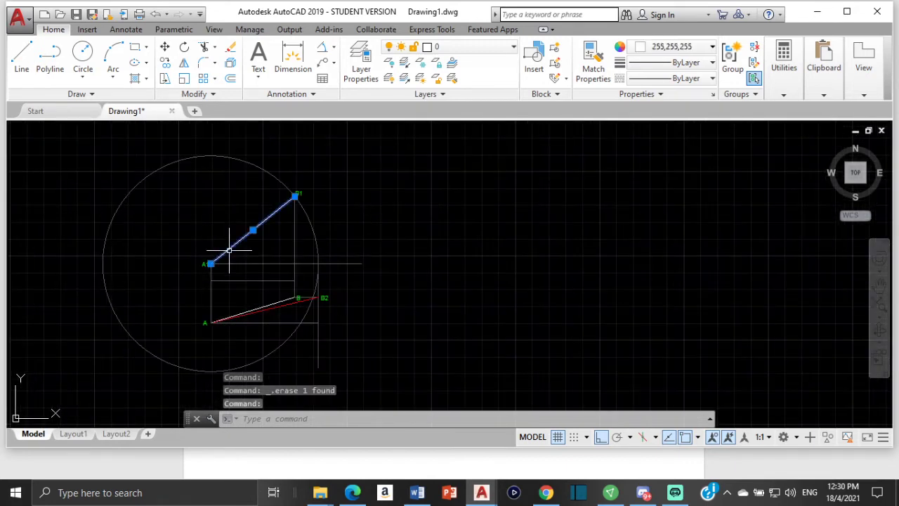
pyautogui.scroll(2, 236, 256)
pyautogui.click(383, 209)
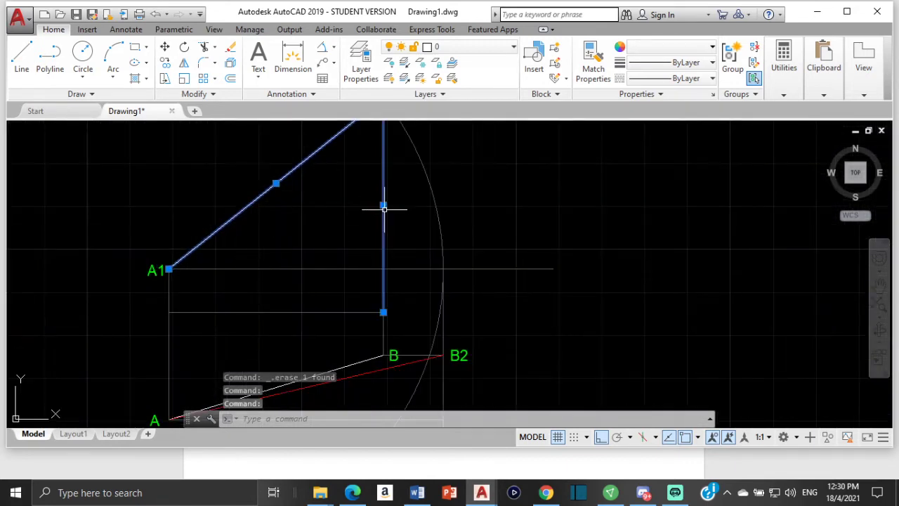
pyautogui.click(234, 303)
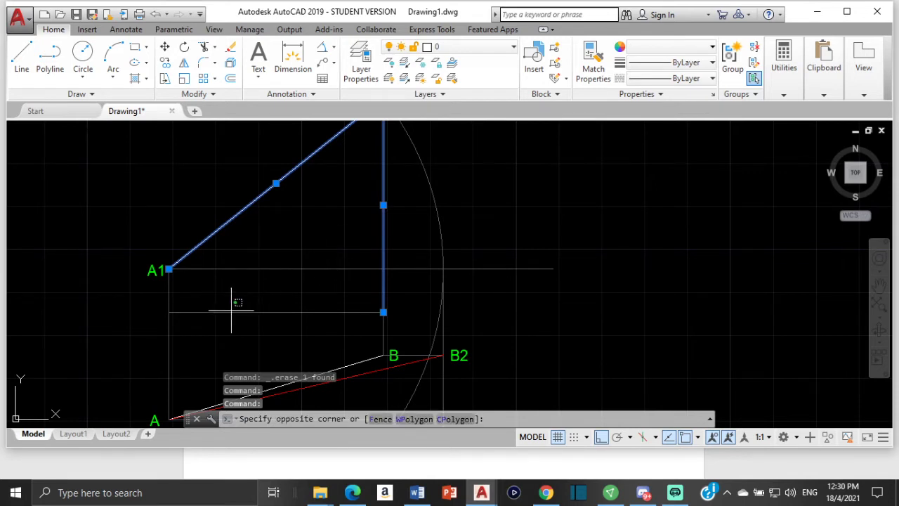
pyautogui.click(214, 316)
pyautogui.click(161, 285)
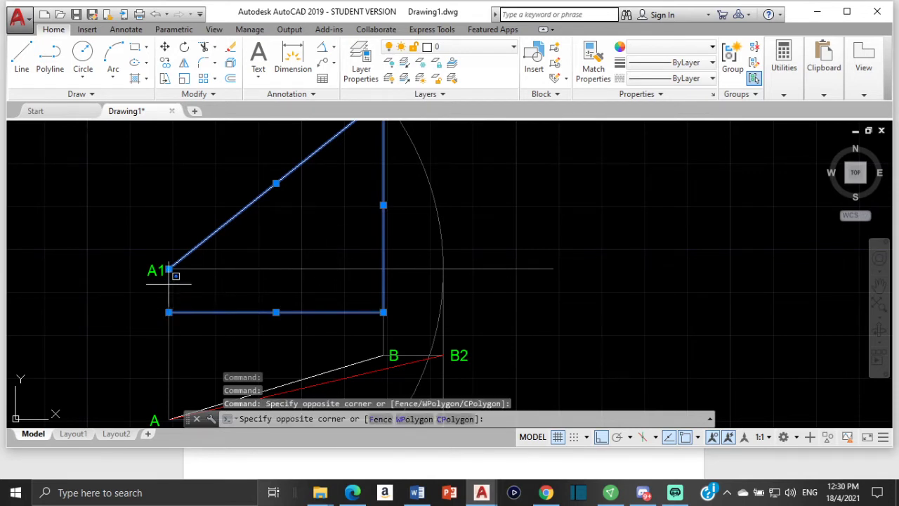
pyautogui.click(168, 283)
pyautogui.doubleClick(170, 284)
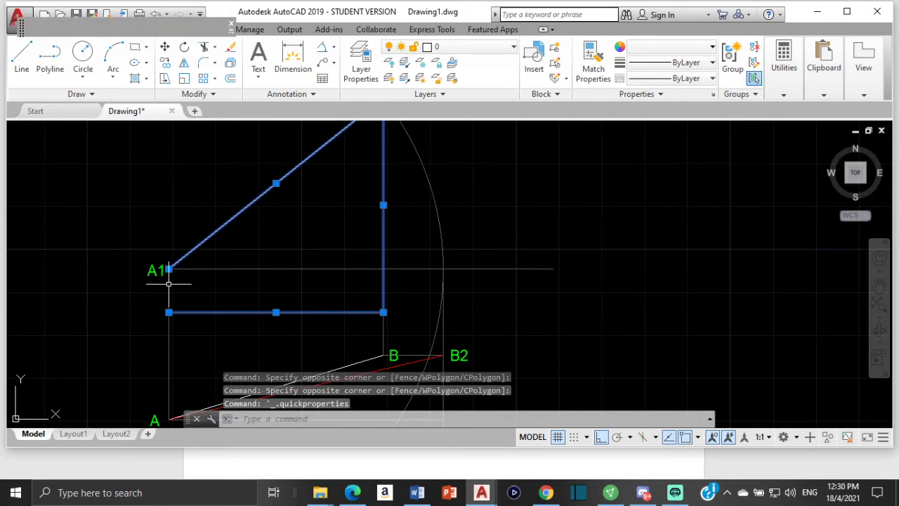
pyautogui.click(164, 343)
pyautogui.press('Escape')
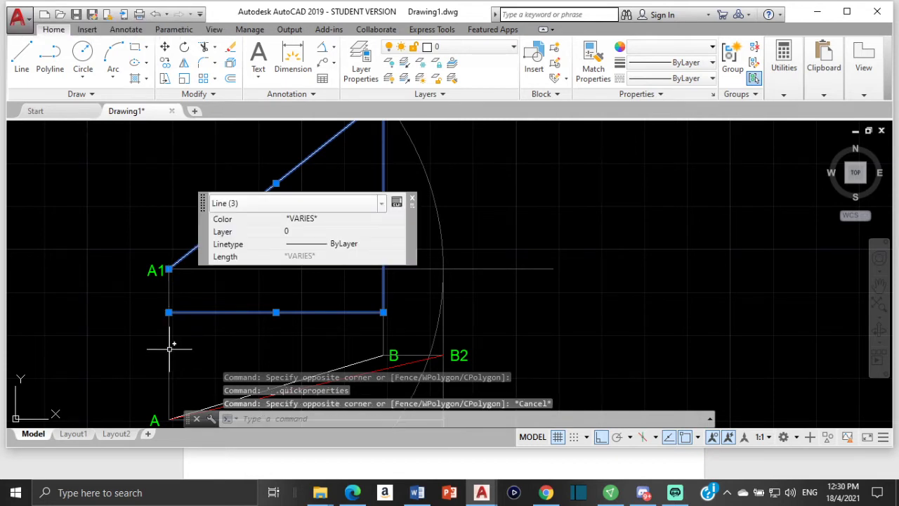
pyautogui.press('Escape')
# Copy plan AB, elevation A1B1, their projection and reference lines and the horizontal line through A1 about 115 units horizontally, clear of the circle.
pyautogui.click(171, 335)
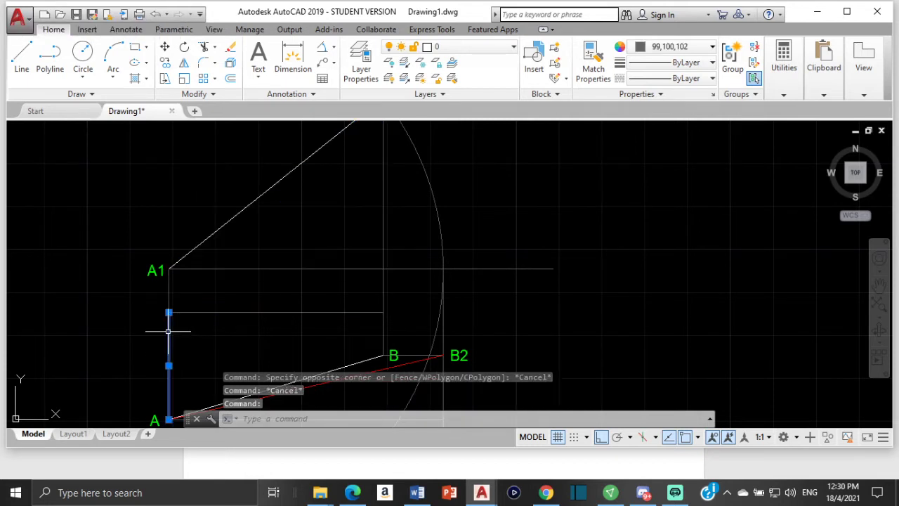
pyautogui.click(168, 289)
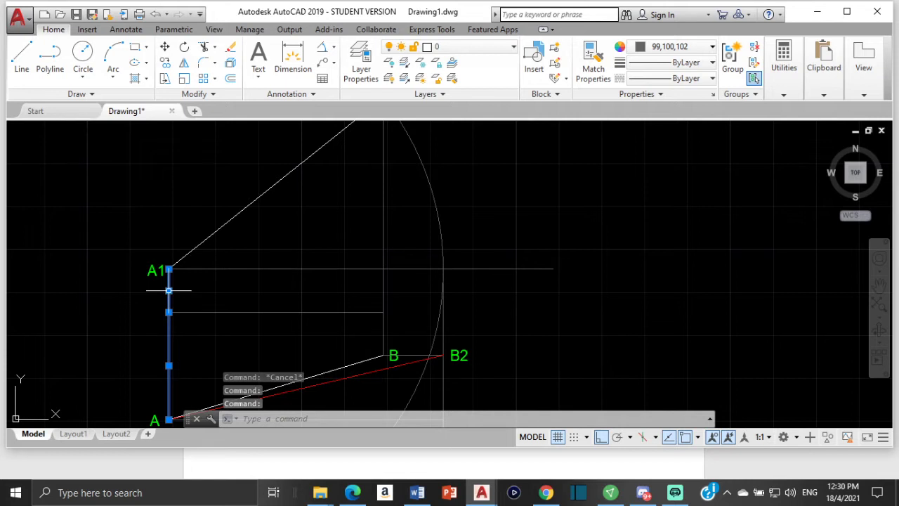
pyautogui.click(191, 254)
pyautogui.click(198, 311)
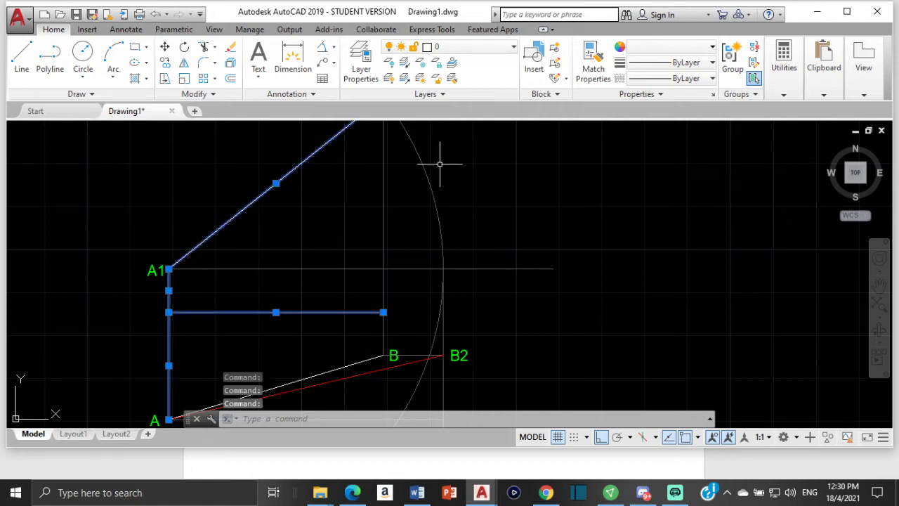
pyautogui.click(382, 175)
pyautogui.moveTo(295, 325); pyautogui.dragTo(332, 230, button='middle')
pyautogui.click(421, 241)
pyautogui.scroll(2, 327, 265)
pyautogui.click(325, 301)
pyautogui.moveTo(358, 182); pyautogui.dragTo(396, 276, button='middle')
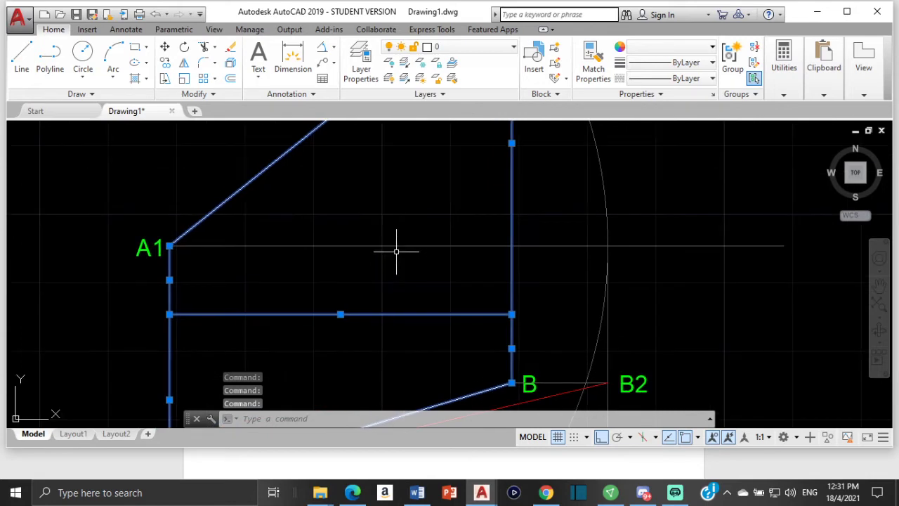
pyautogui.scroll(-4, 409, 219)
pyautogui.click(400, 230)
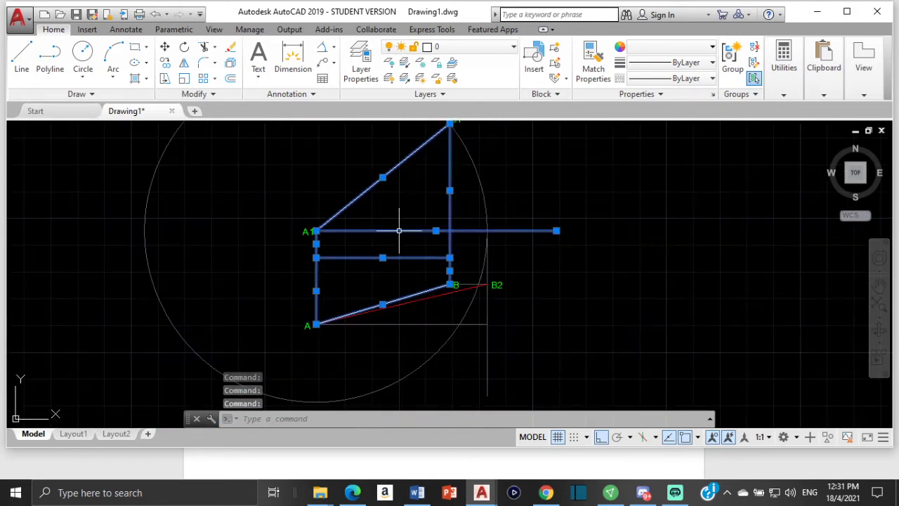
pyautogui.click(172, 67)
pyautogui.moveTo(443, 127); pyautogui.dragTo(351, 290, button='middle')
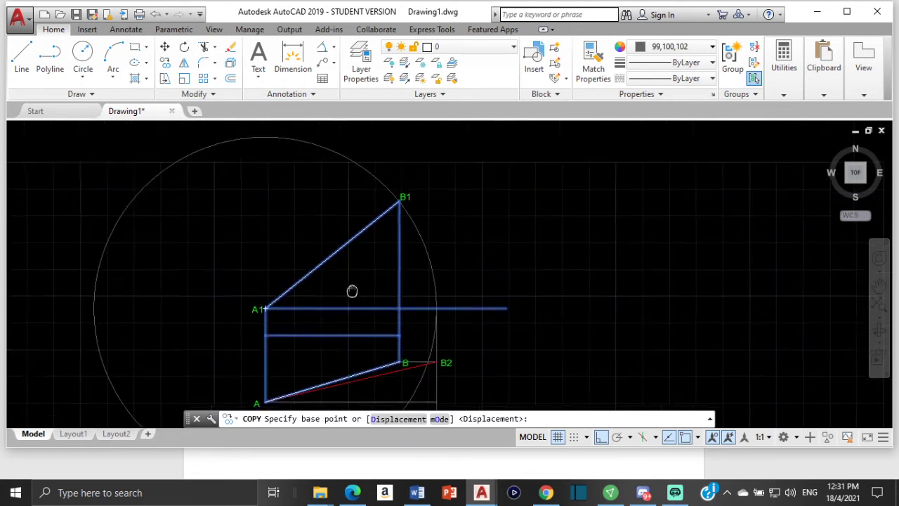
pyautogui.click(401, 203)
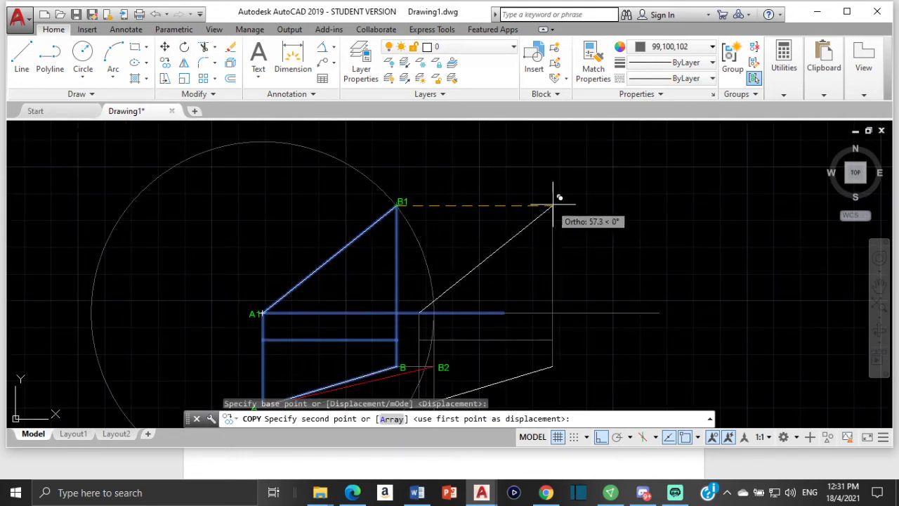
pyautogui.moveTo(637, 217); pyautogui.dragTo(528, 182, button='middle')
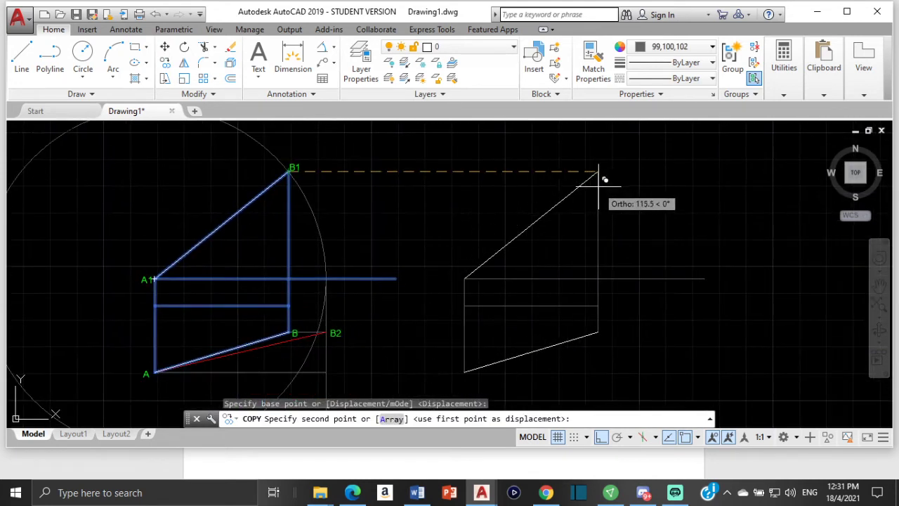
pyautogui.click(597, 179)
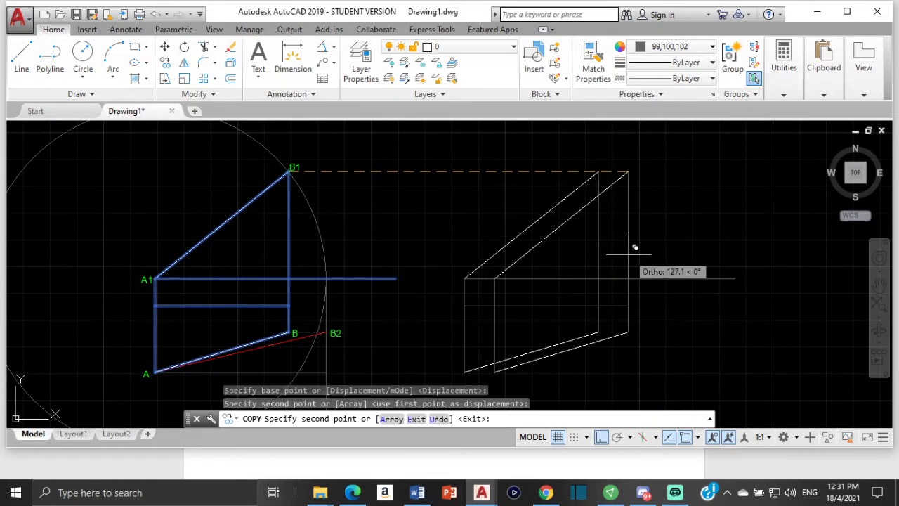
pyautogui.press('Escape')
# Delete the copied horizontal line through A1 from the second figure.
pyautogui.click(633, 278)
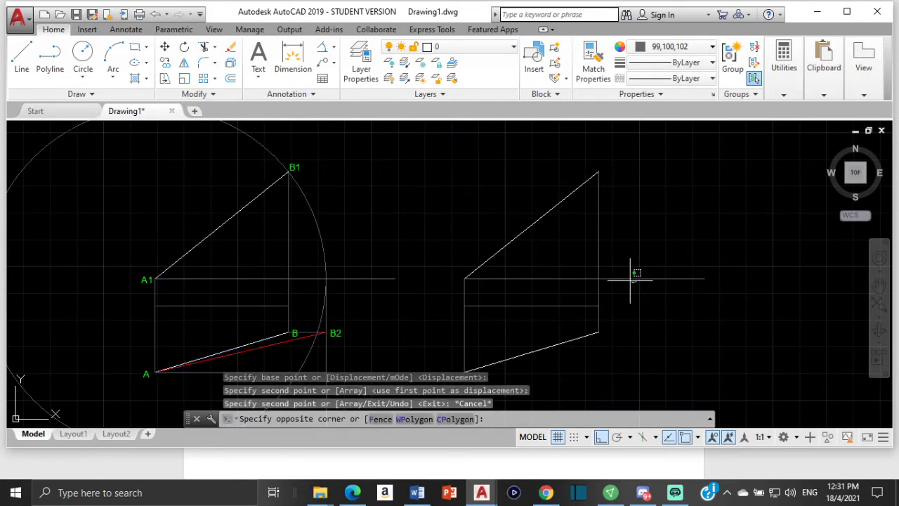
pyautogui.click(625, 279)
pyautogui.press('Delete')
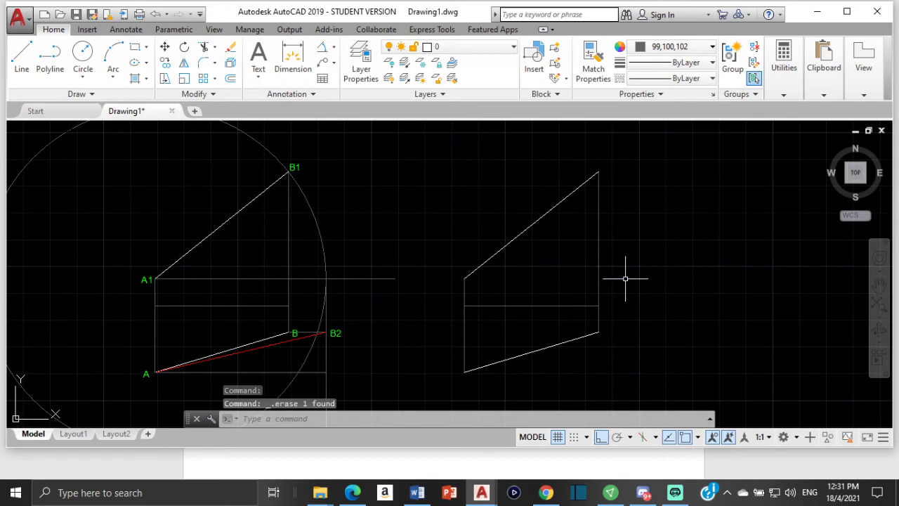
# Copy the labels A, A1, B and B1 horizontally to the matching endpoints of the copied figure, using elevation endpoint B1 as base point.
pyautogui.click(148, 277)
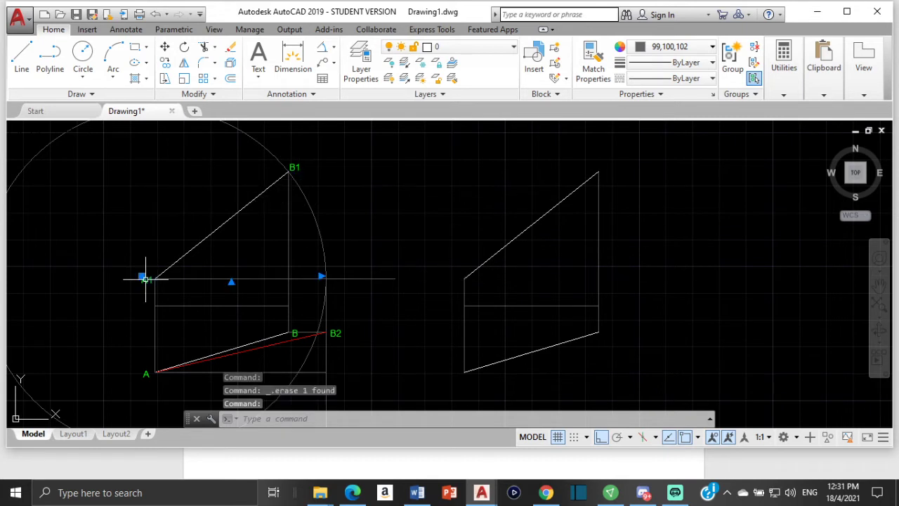
pyautogui.scroll(2, 339, 327)
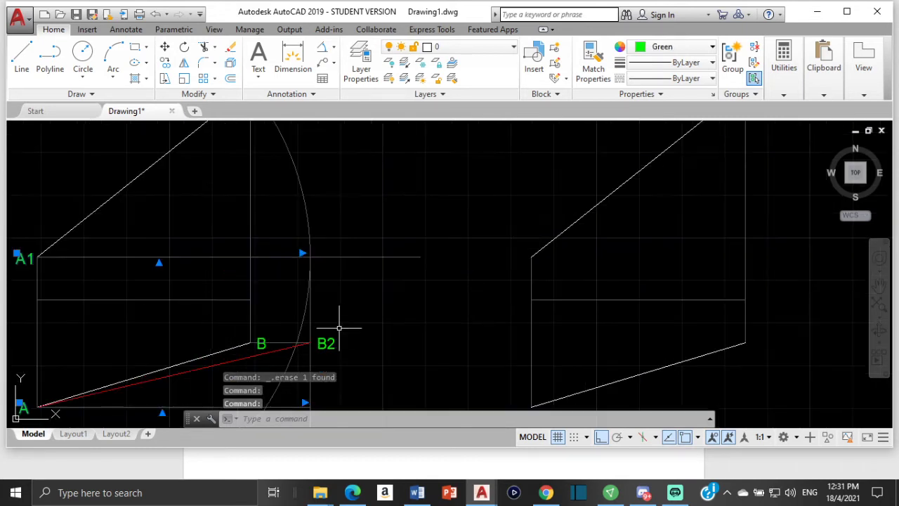
pyautogui.moveTo(295, 178); pyautogui.dragTo(300, 267, button='middle')
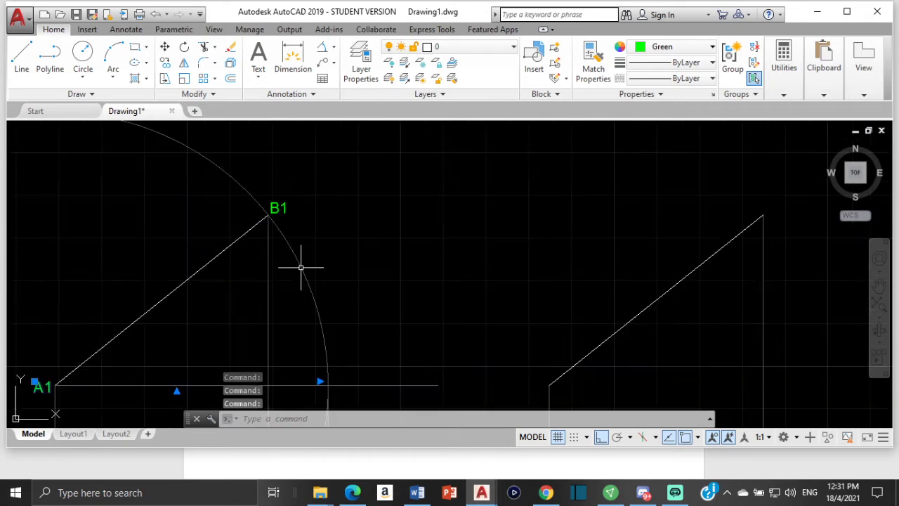
pyautogui.click(165, 62)
pyautogui.click(269, 216)
pyautogui.moveTo(608, 221); pyautogui.dragTo(339, 248, button='middle')
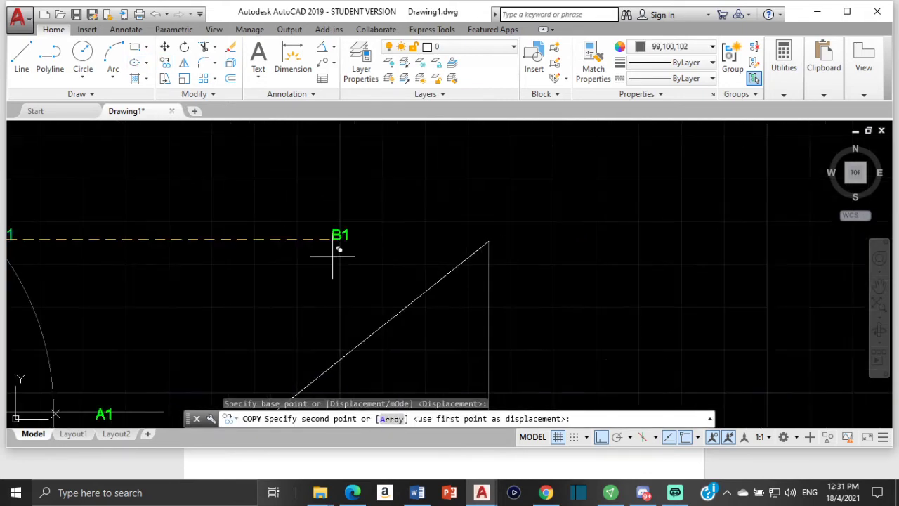
pyautogui.click(501, 234)
pyautogui.scroll(-2, 387, 254)
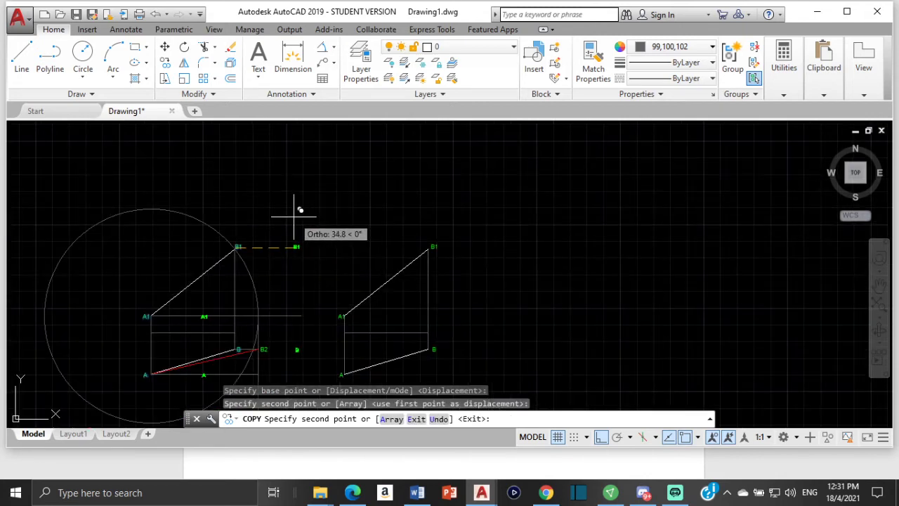
pyautogui.press('Escape')
# Turn off Ortho mode and try to draw a line perpendicular to AB from plan endpoint A of the copied figure.
pyautogui.scroll(-2, 379, 238)
pyautogui.moveTo(339, 312); pyautogui.dragTo(307, 231, button='middle')
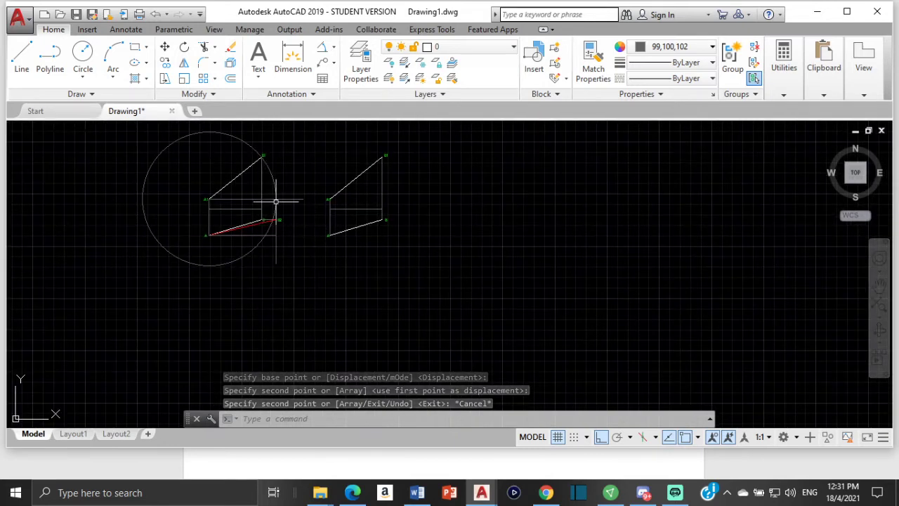
pyautogui.scroll(5, 358, 211)
pyautogui.scroll(-2, 367, 203)
pyautogui.moveTo(330, 203)
pyautogui.mouseDown(button='middle')
pyautogui.moveTo(316, 216)
pyautogui.moveTo(312, 270)
pyautogui.mouseUp(button='middle')
pyautogui.scroll(2, 313, 270)
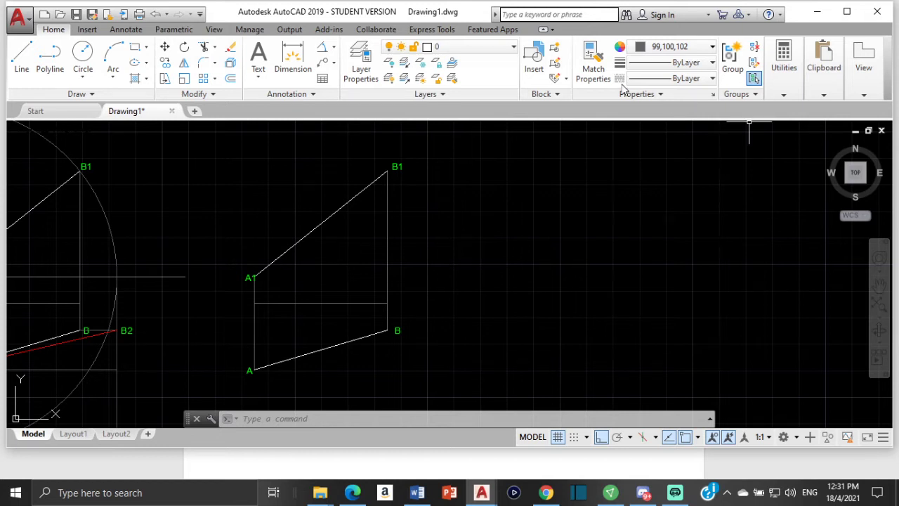
pyautogui.click(22, 60)
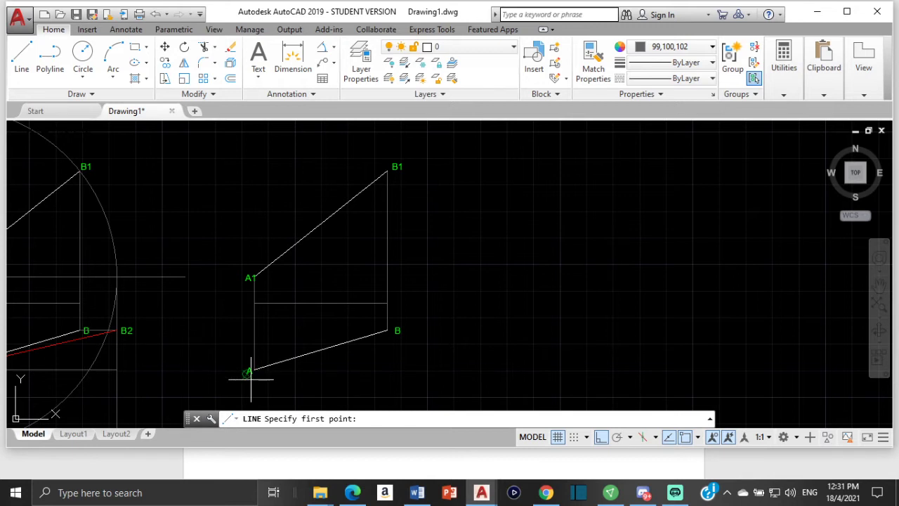
pyautogui.scroll(3, 247, 374)
pyautogui.scroll(3, 253, 360)
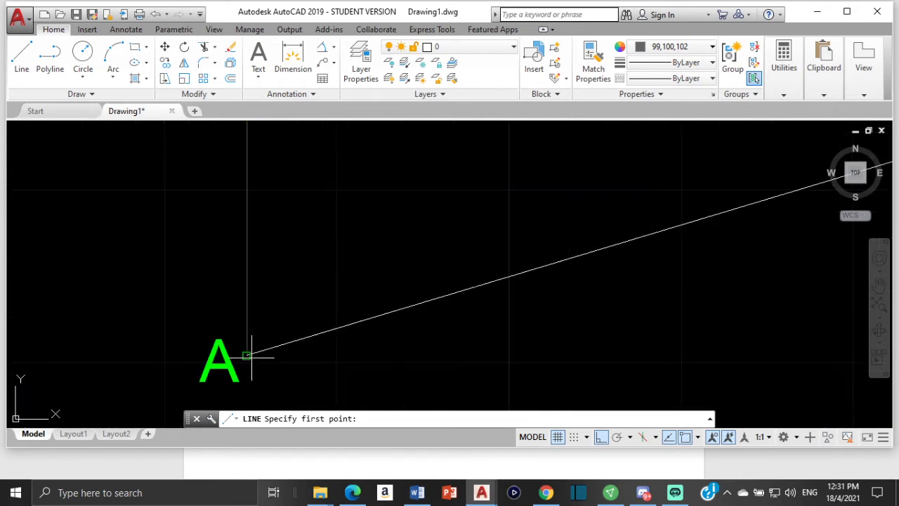
pyautogui.click(246, 356)
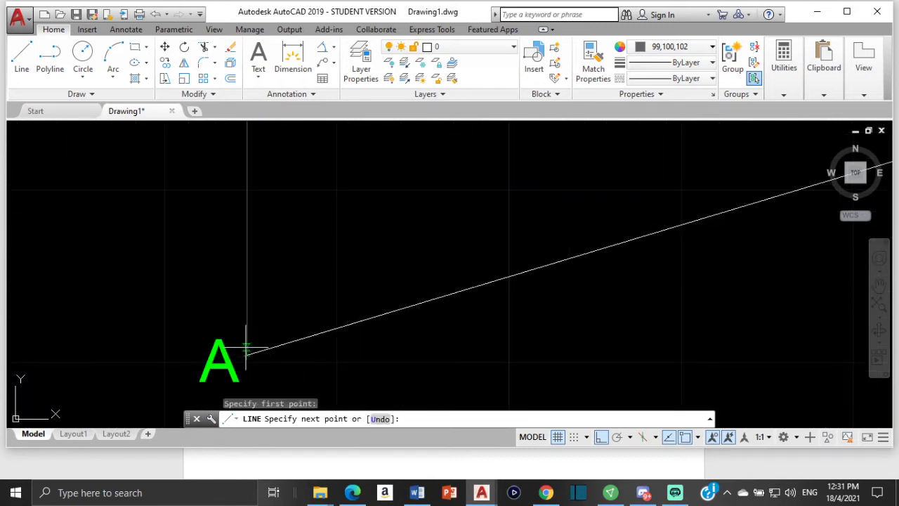
pyautogui.click(601, 436)
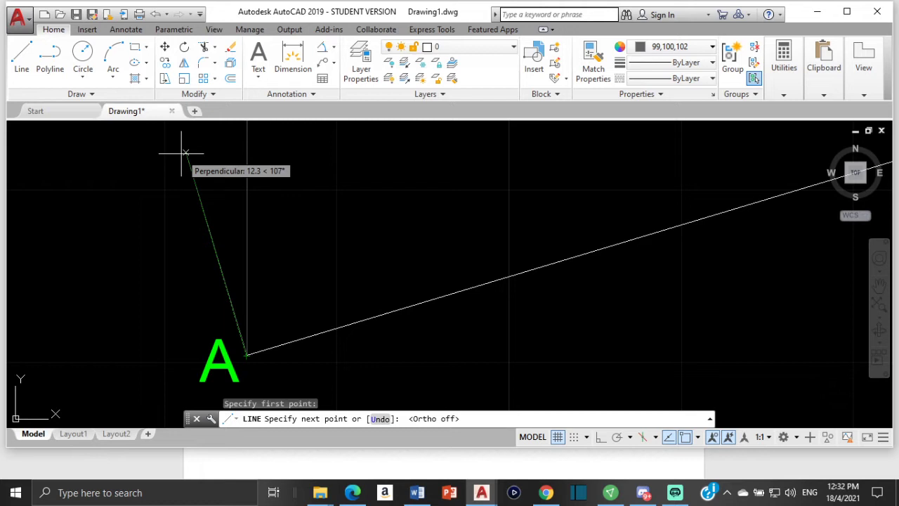
pyautogui.moveTo(185, 152)
pyautogui.mouseDown(button='middle')
pyautogui.moveTo(215, 267)
pyautogui.moveTo(215, 251)
pyautogui.mouseUp(button='middle')
pyautogui.scroll(-1, 215, 250)
pyautogui.scroll(-5, 195, 150)
pyautogui.moveTo(194, 150); pyautogui.dragTo(218, 241, button='middle')
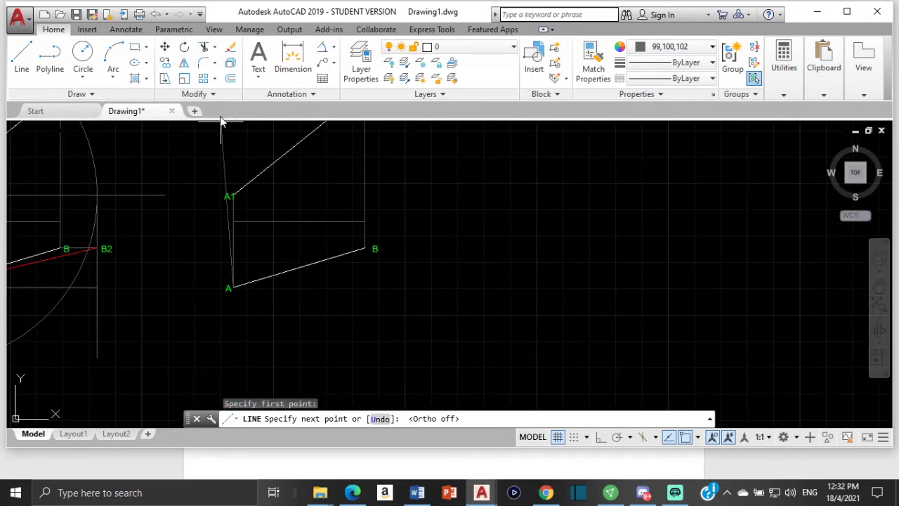
pyautogui.press('Return')
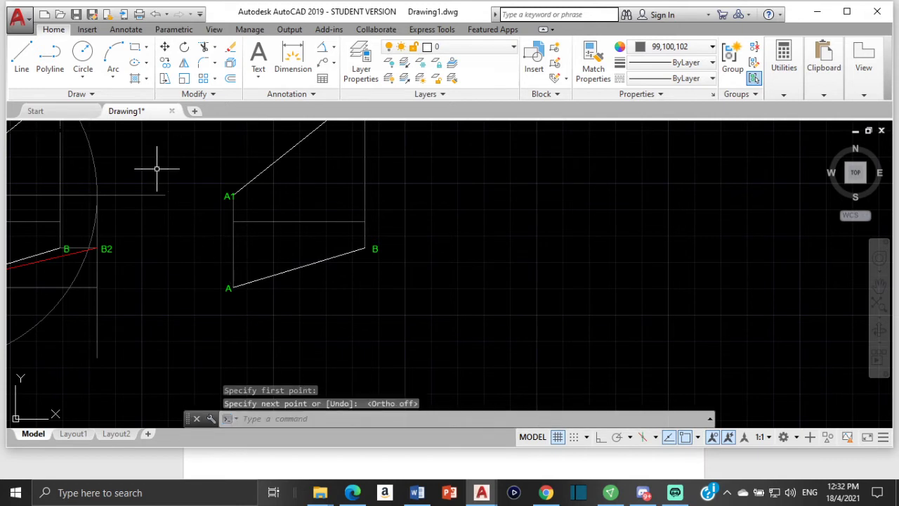
# Draw a line from endpoint A of the copied plan perpendicular to AB, reaching upward past the level of A1.
pyautogui.press('Return')
pyautogui.click(233, 287)
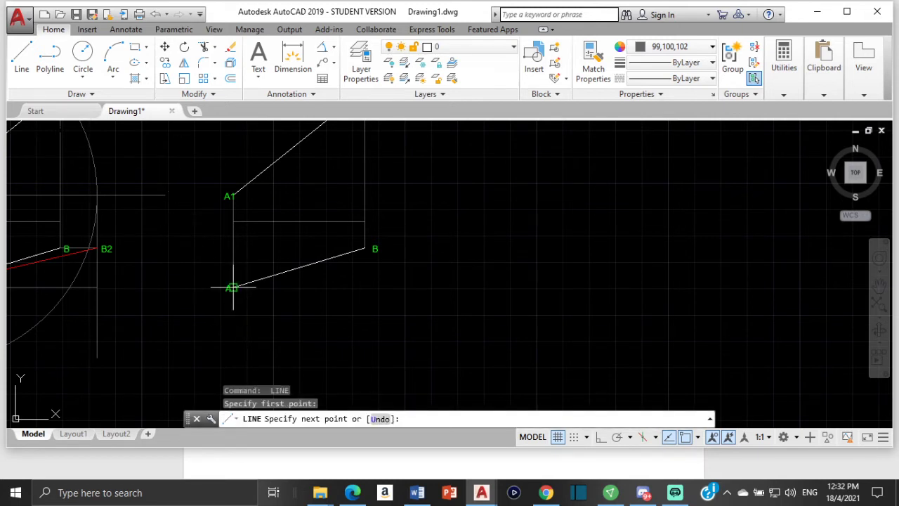
pyautogui.click(188, 134)
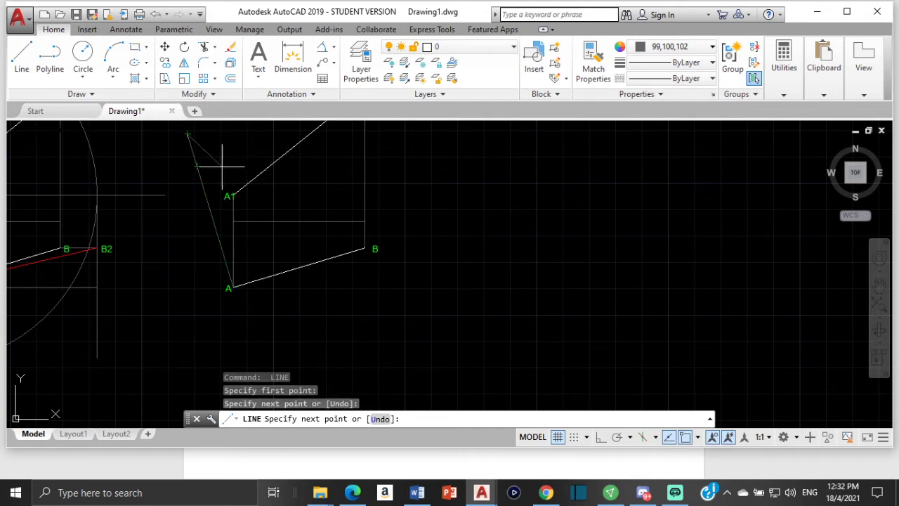
pyautogui.press('Return')
# Lengthen the perpendicular from A by stretching its upper endpoint farther up along the same direction, past the level of B1.
pyautogui.moveTo(215, 166)
pyautogui.mouseDown(button='middle')
pyautogui.moveTo(231, 194)
pyautogui.moveTo(244, 286)
pyautogui.mouseUp(button='middle')
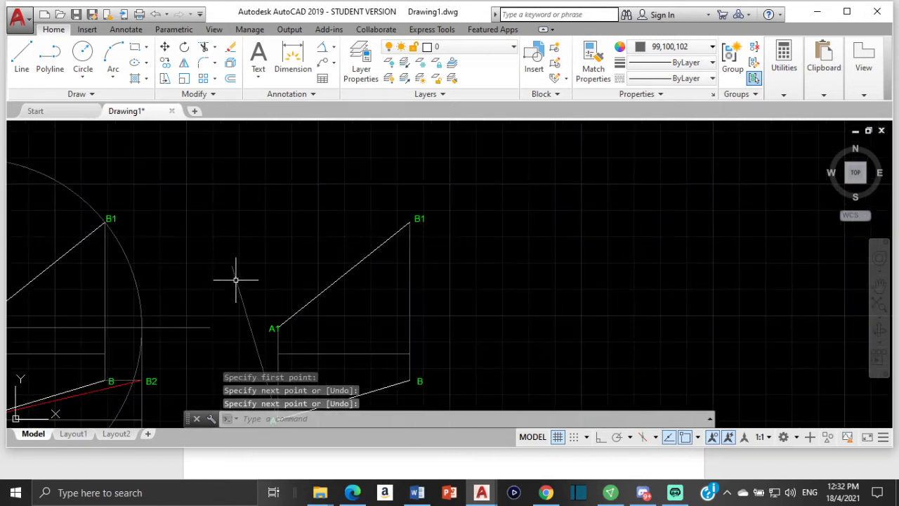
pyautogui.click(236, 280)
pyautogui.click(232, 265)
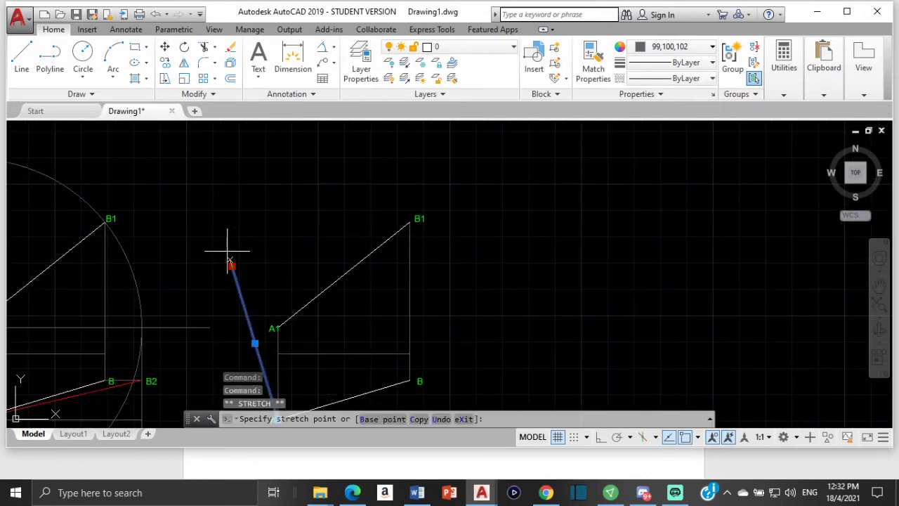
pyautogui.click(195, 144)
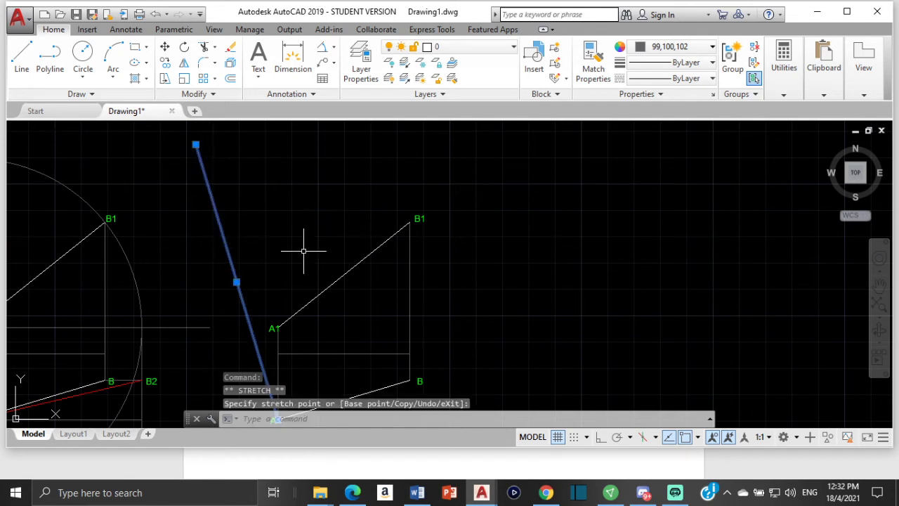
pyautogui.press('Escape')
# Copy the perpendicular line from endpoint A to endpoint B of the second figure's plan line.
pyautogui.click(229, 254)
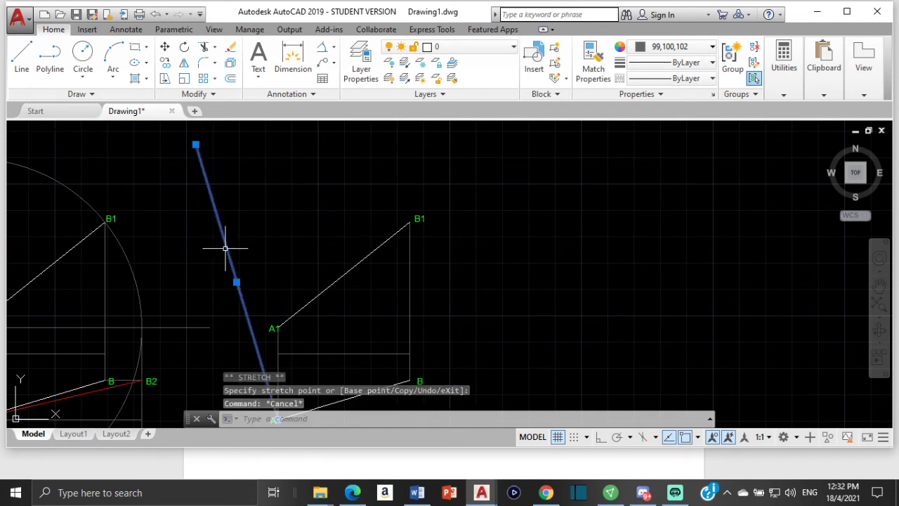
pyautogui.scroll(-4, 229, 256)
pyautogui.moveTo(229, 254); pyautogui.dragTo(220, 194, button='middle')
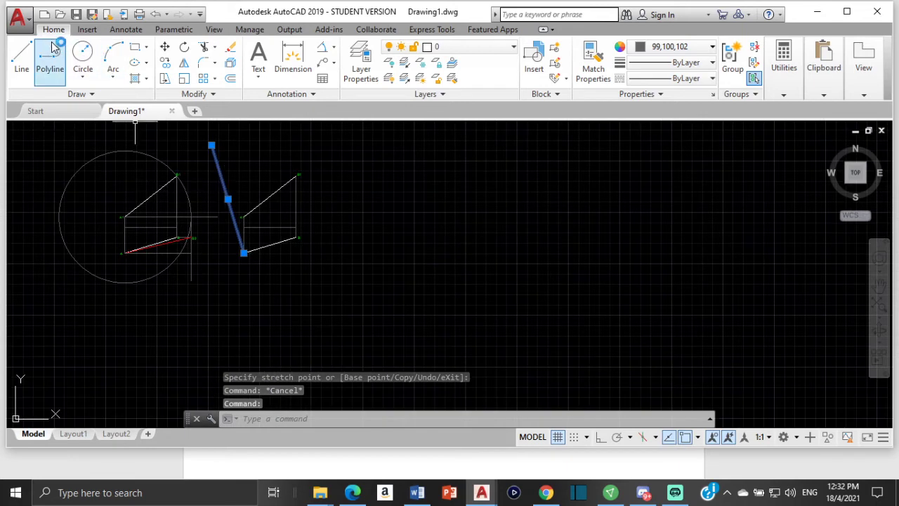
pyautogui.click(164, 62)
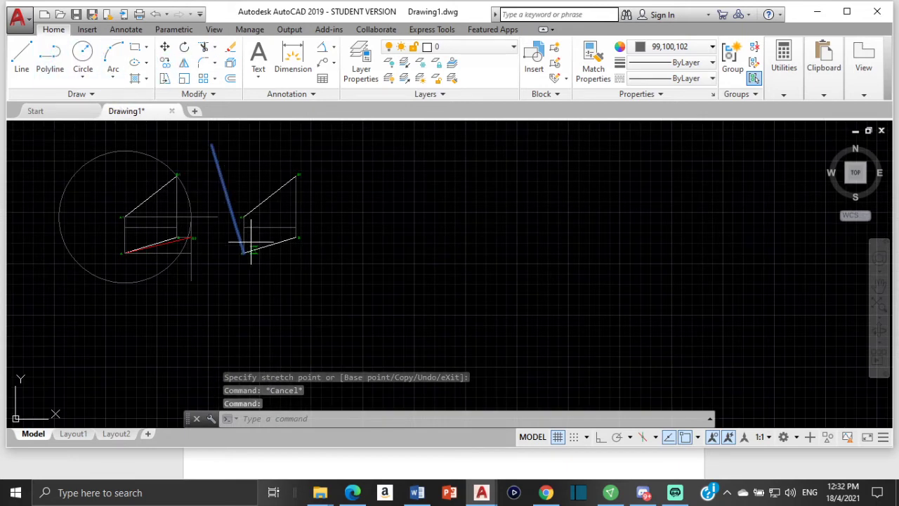
pyautogui.scroll(5, 246, 249)
pyautogui.click(194, 305)
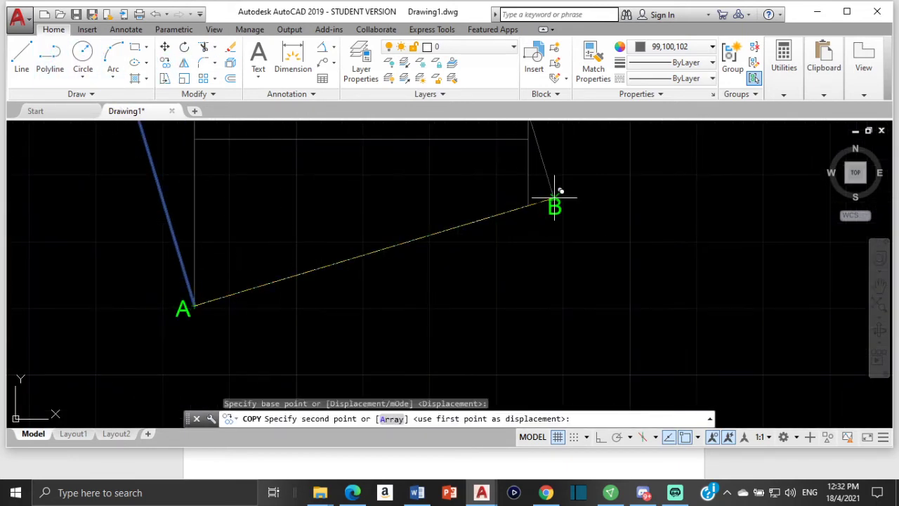
pyautogui.click(523, 206)
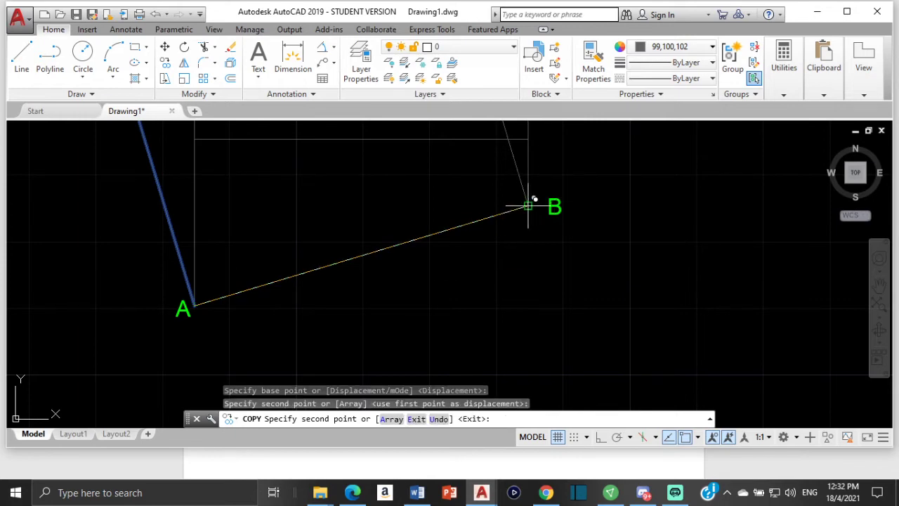
pyautogui.press('Escape')
# Copy plan line AB from endpoint A to a nearest point on A's perpendicular, between the levels of A1 and B1.
pyautogui.scroll(-4, 545, 288)
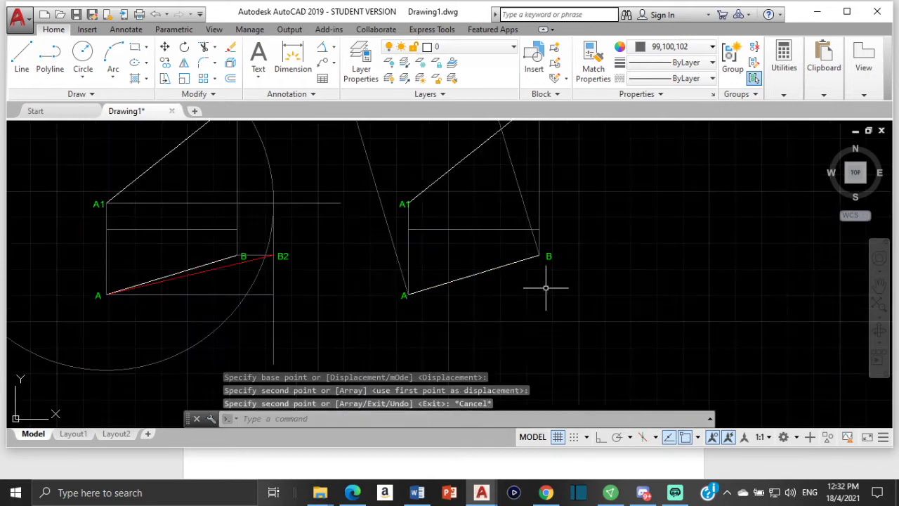
pyautogui.scroll(-3, 472, 313)
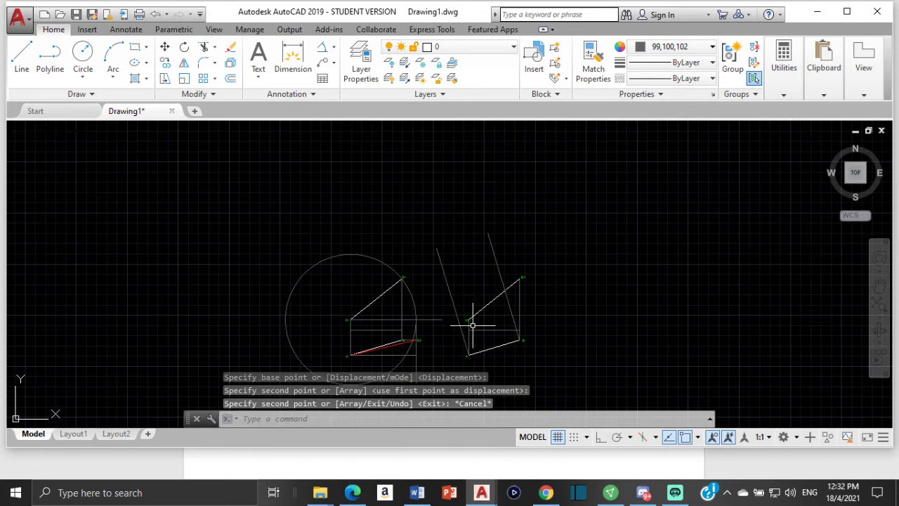
pyautogui.scroll(4, 484, 349)
pyautogui.click(485, 351)
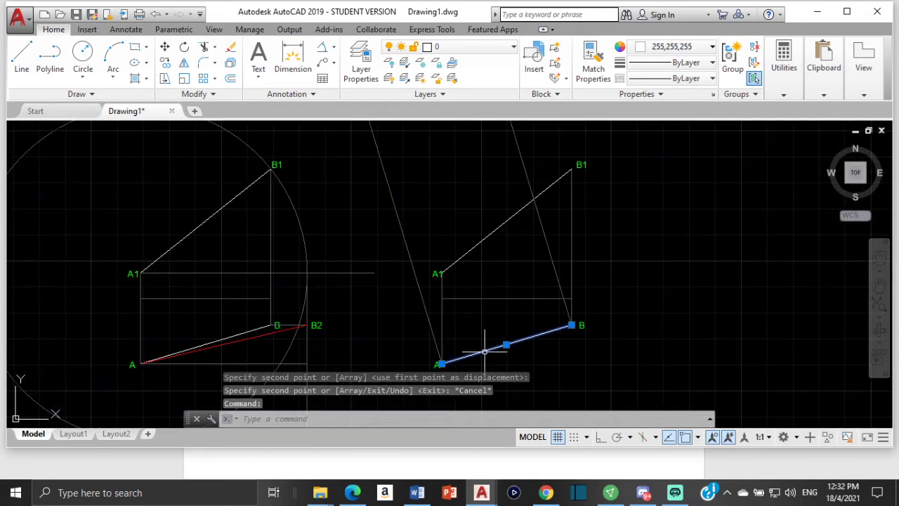
pyautogui.click(165, 62)
pyautogui.moveTo(499, 319); pyautogui.dragTo(494, 317, button='middle')
pyautogui.scroll(5, 425, 331)
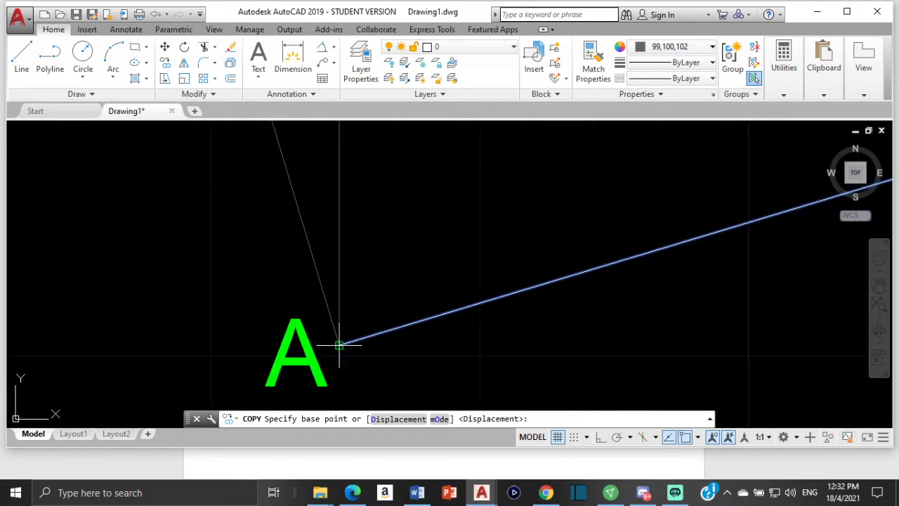
pyautogui.click(339, 345)
pyautogui.scroll(-1, 315, 231)
pyautogui.scroll(3, 275, 124)
pyautogui.scroll(-2, 275, 125)
pyautogui.scroll(-3, 299, 199)
pyautogui.scroll(2, 302, 211)
pyautogui.scroll(5, 298, 236)
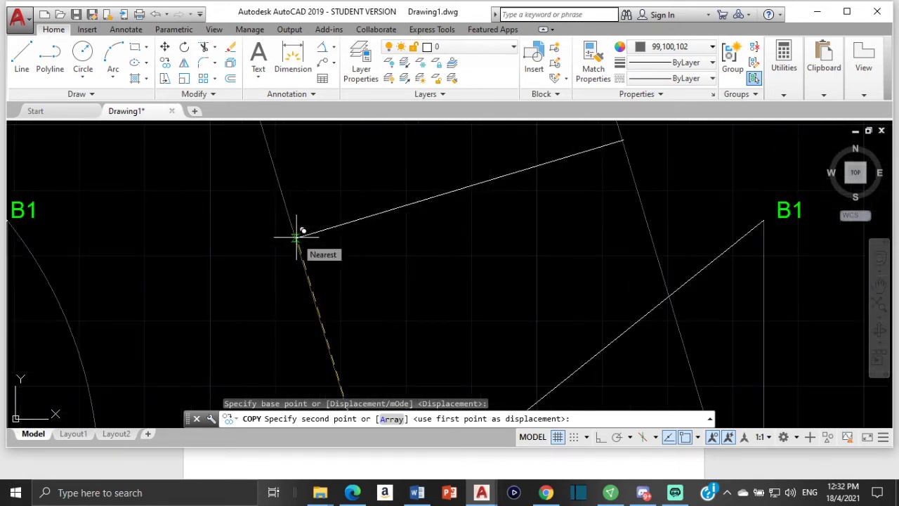
pyautogui.click(323, 328)
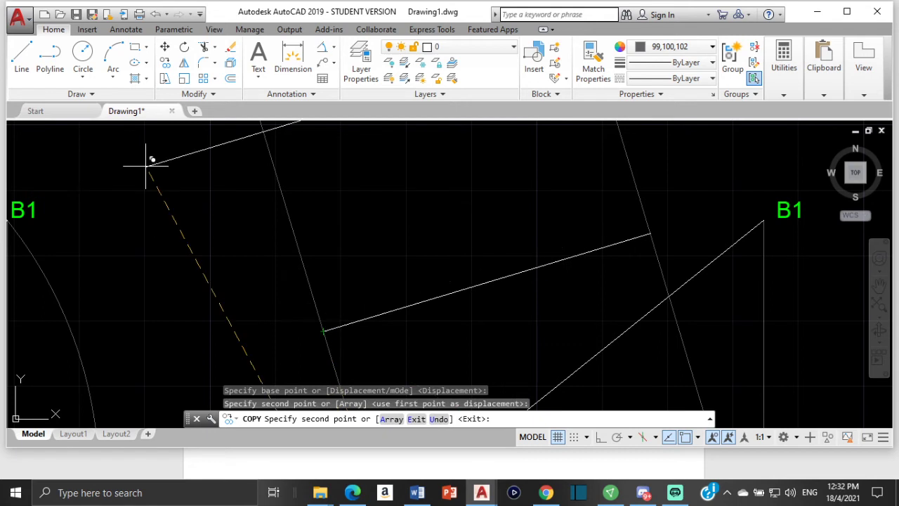
pyautogui.press('Escape')
pyautogui.moveTo(316, 363); pyautogui.dragTo(318, 295, button='middle')
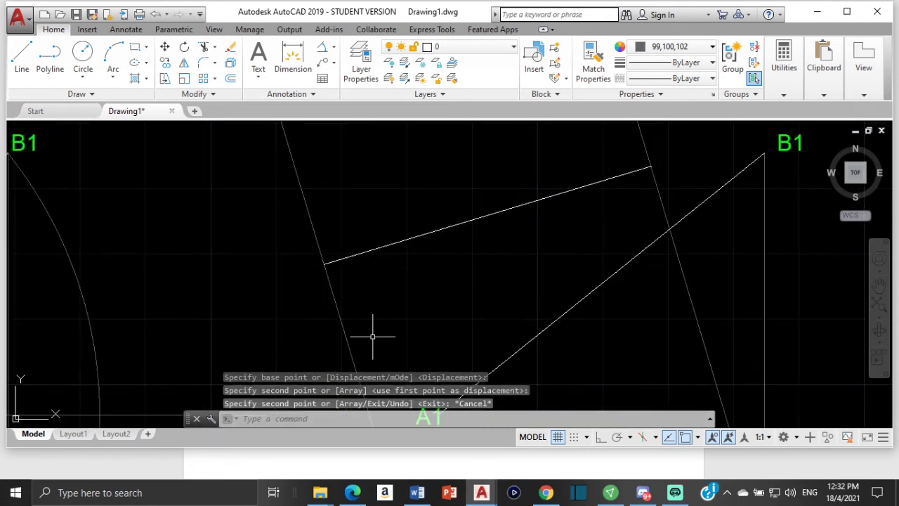
pyautogui.click(698, 436)
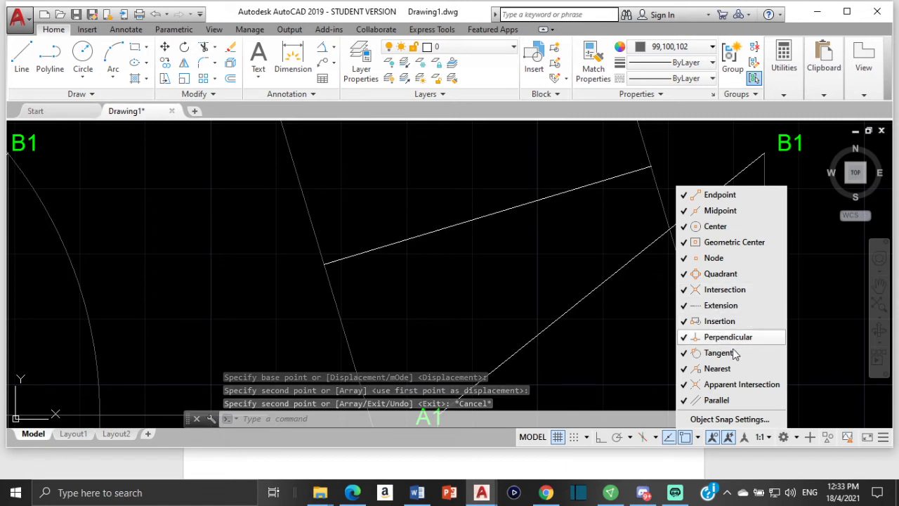
pyautogui.click(211, 221)
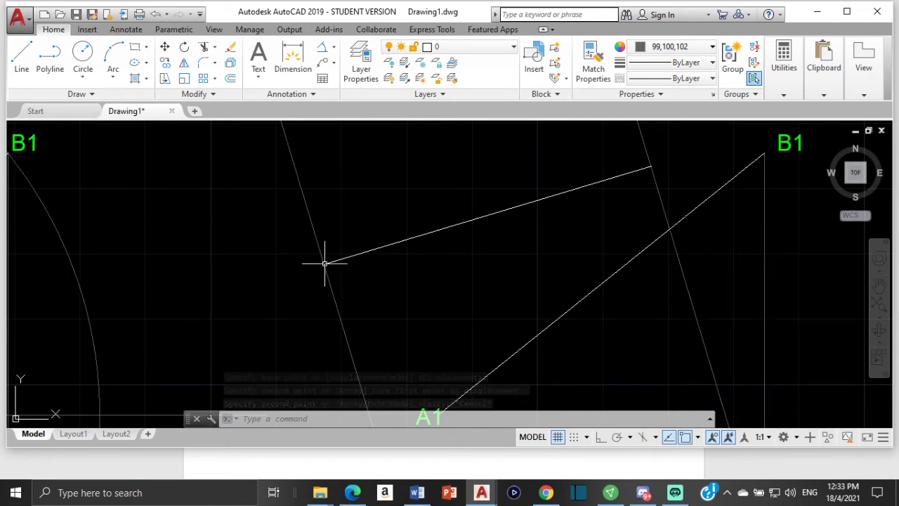
pyautogui.scroll(-6, 351, 277)
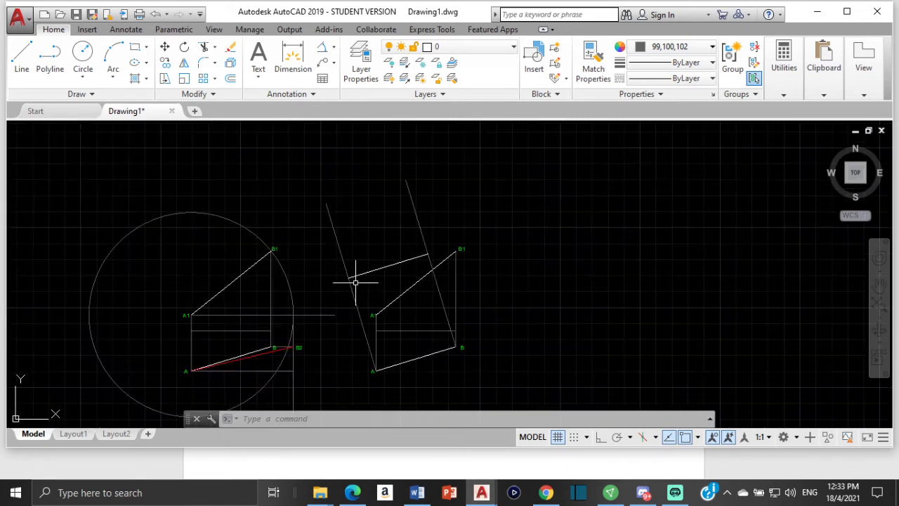
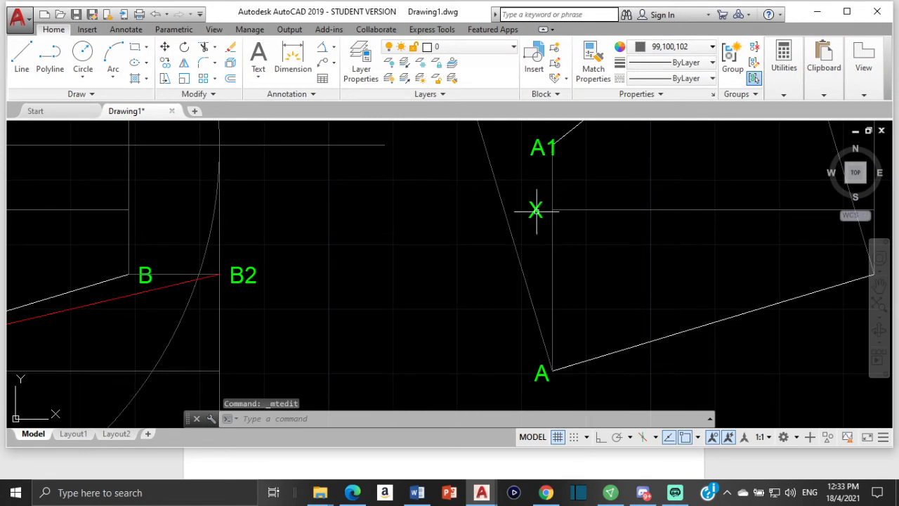
# Copy the X label to just beyond the opposite end of the horizontal reference line, with object snap turned off for placement.
pyautogui.click(536, 209)
pyautogui.click(164, 61)
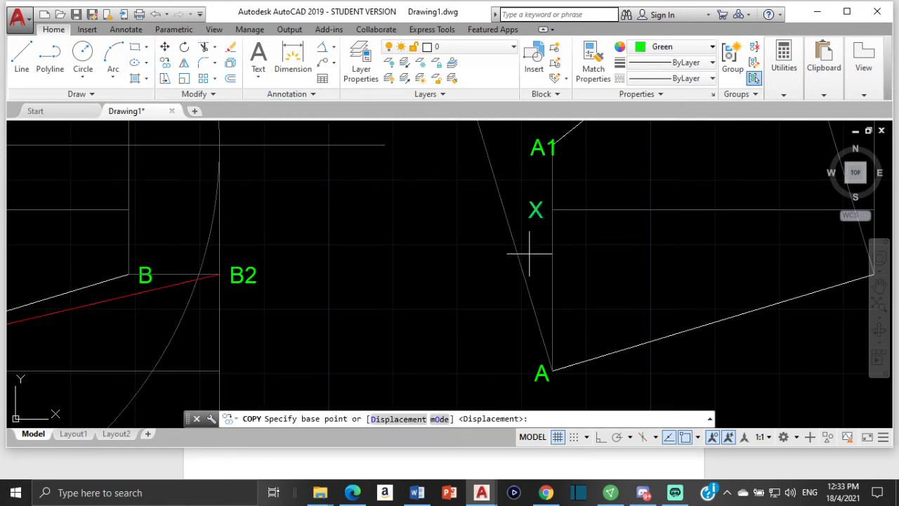
pyautogui.click(536, 209)
pyautogui.scroll(-4, 411, 229)
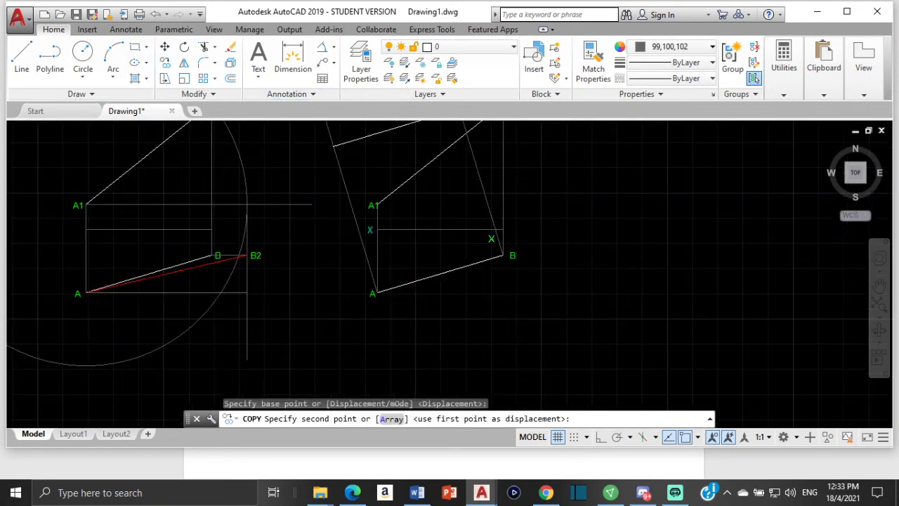
pyautogui.scroll(5, 503, 229)
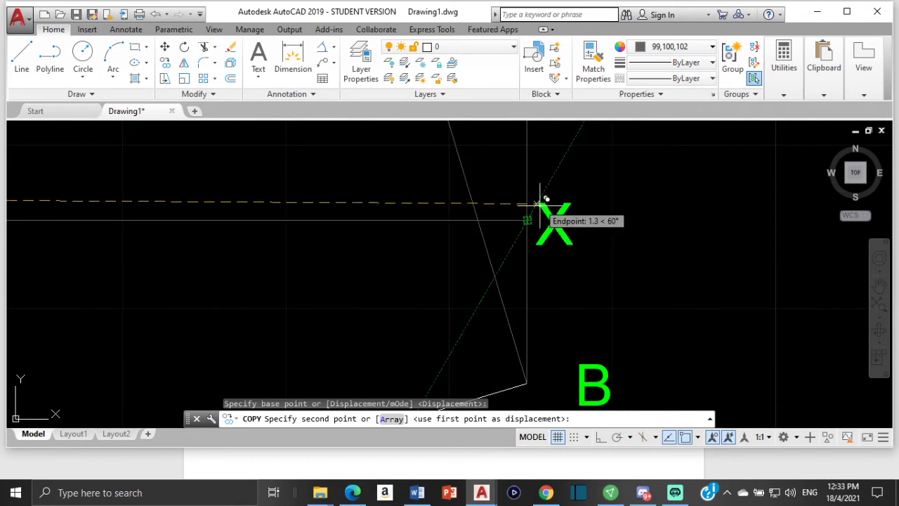
pyautogui.click(683, 437)
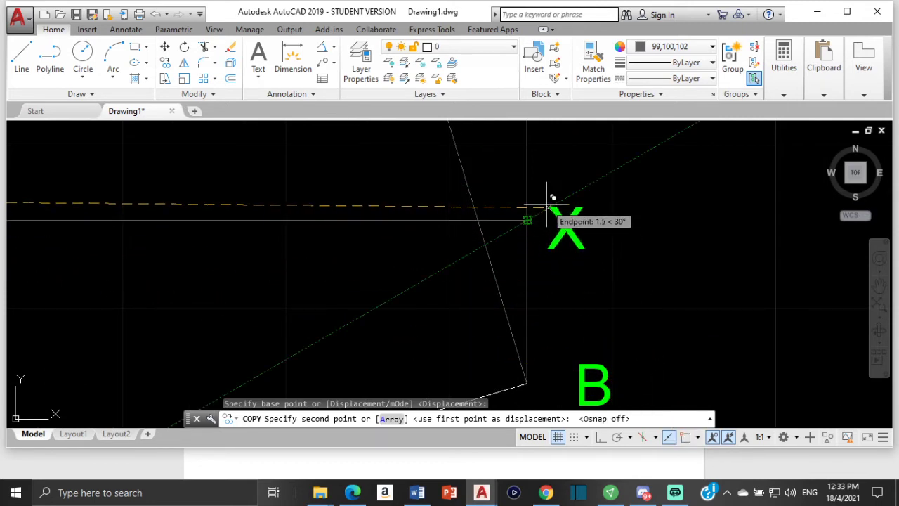
pyautogui.press('Escape')
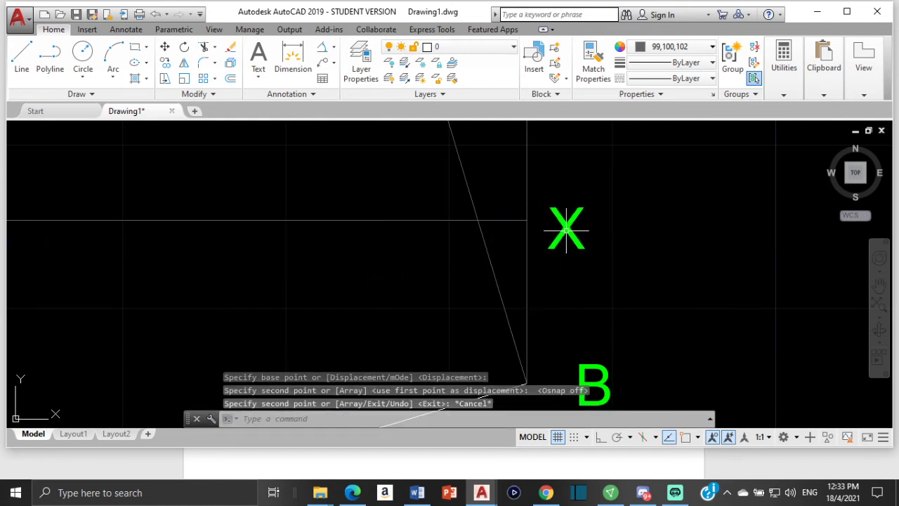
# Change the copied label above B to Y and turn object snap back on.
pyautogui.doubleClick(594, 227)
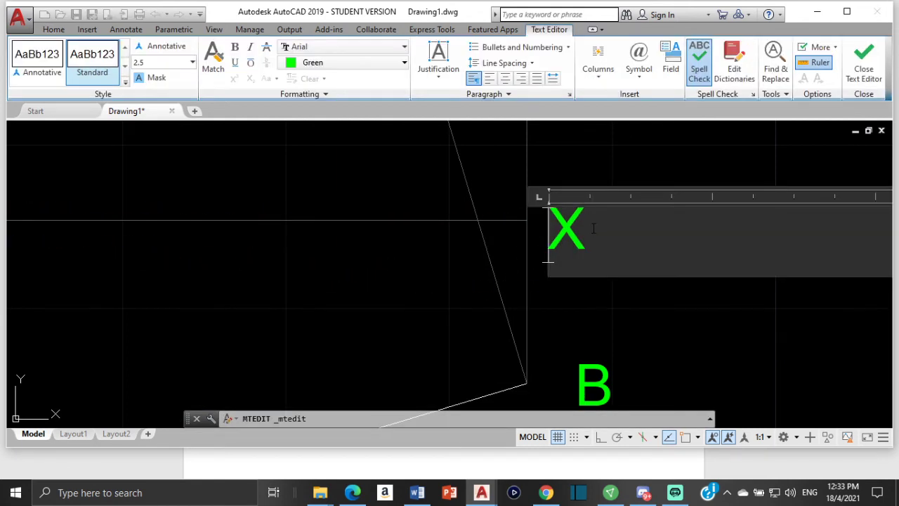
pyautogui.press('BackSpace')
pyautogui.write('Y')
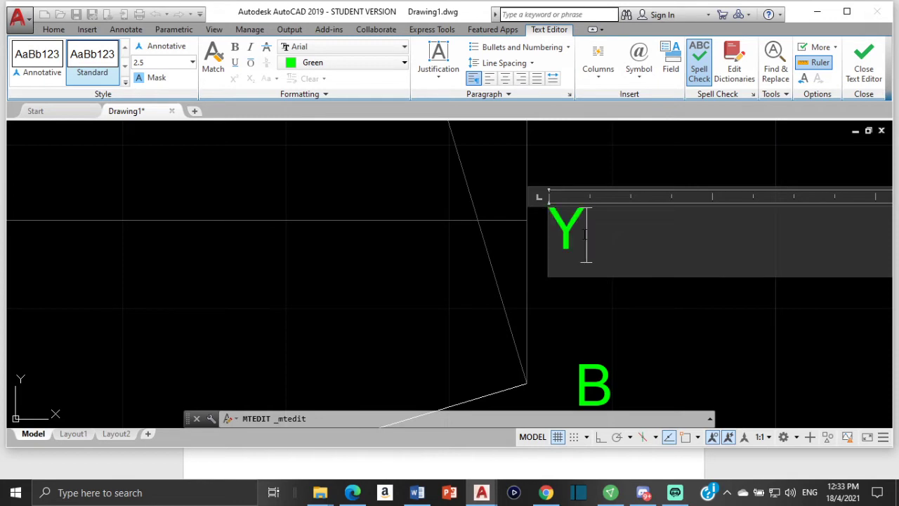
pyautogui.click(606, 307)
pyautogui.click(684, 437)
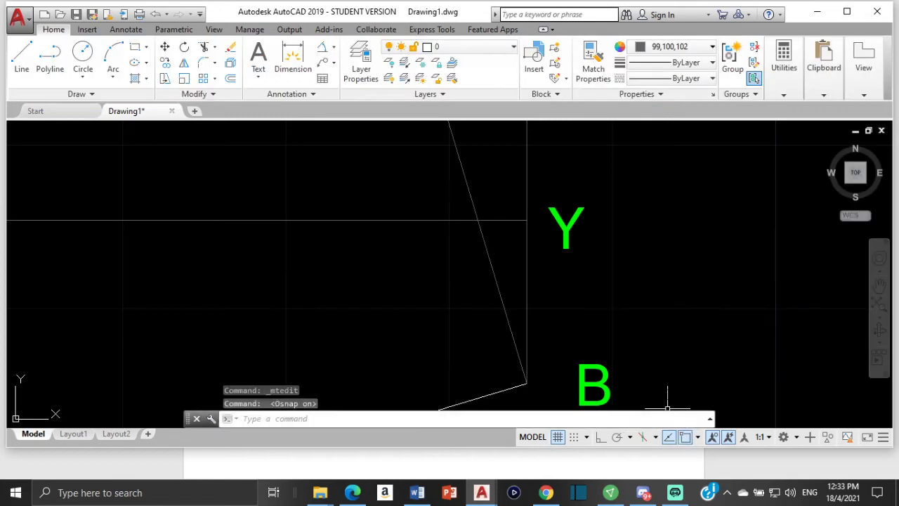
# Measure the vertical distance from the XY line at X up to elevation endpoint A1.
pyautogui.scroll(-5, 572, 309)
pyautogui.scroll(-2, 392, 236)
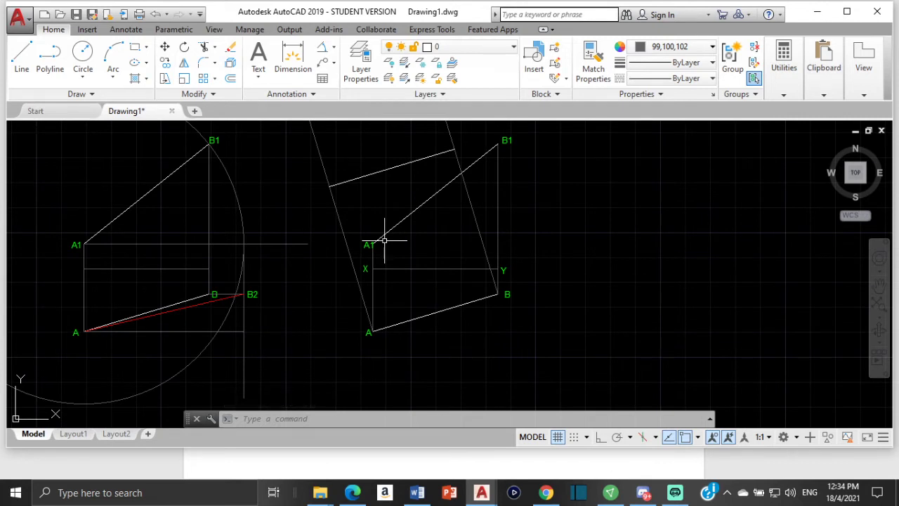
pyautogui.scroll(3, 385, 241)
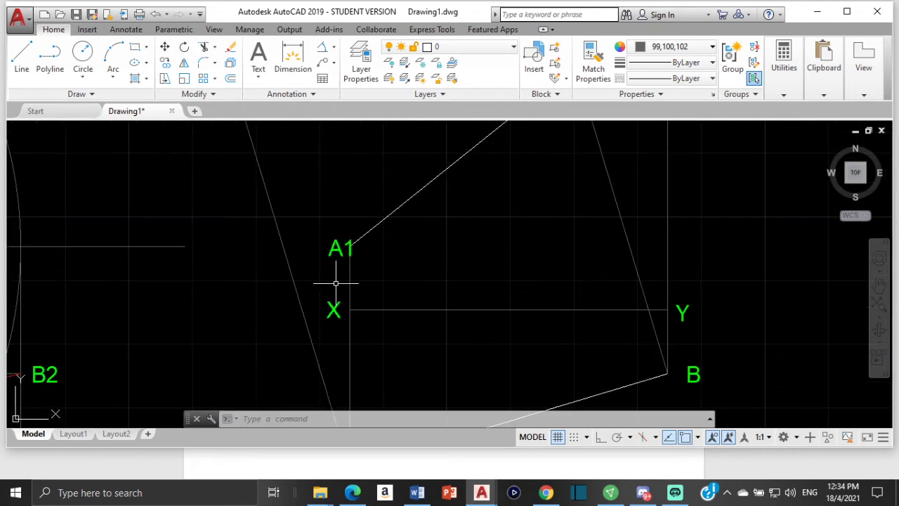
pyautogui.click(784, 74)
pyautogui.click(786, 140)
pyautogui.click(790, 169)
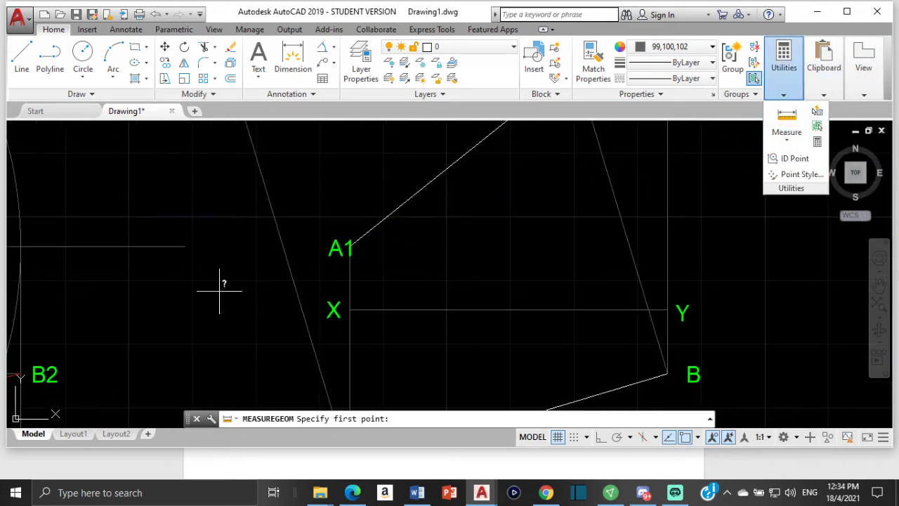
pyautogui.scroll(2, 365, 232)
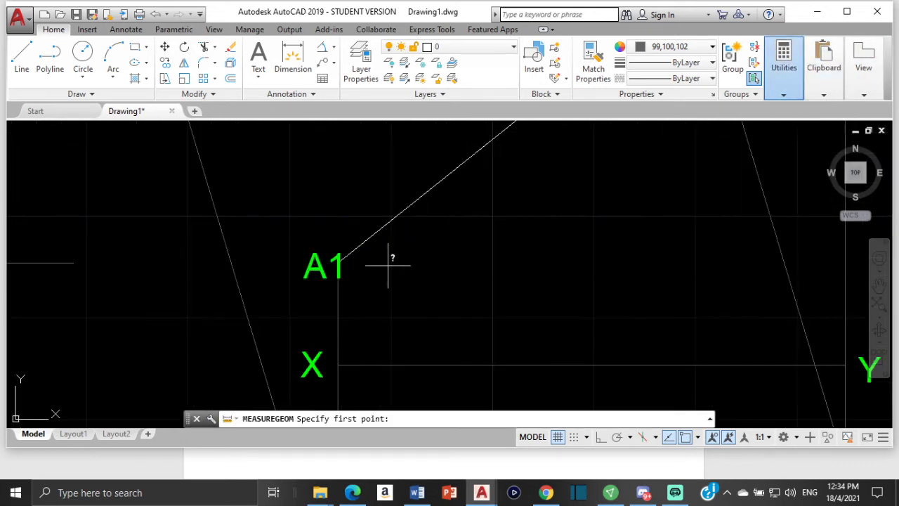
pyautogui.click(340, 363)
pyautogui.scroll(5, 340, 211)
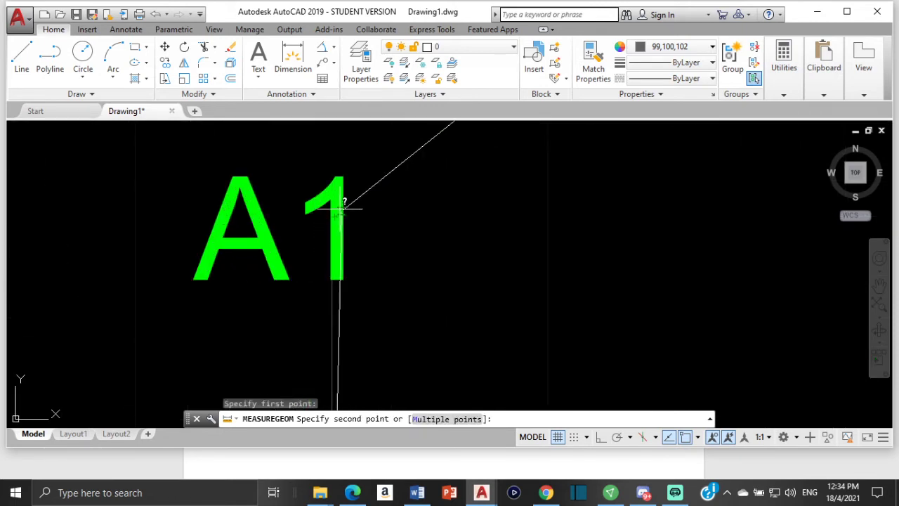
pyautogui.click(332, 219)
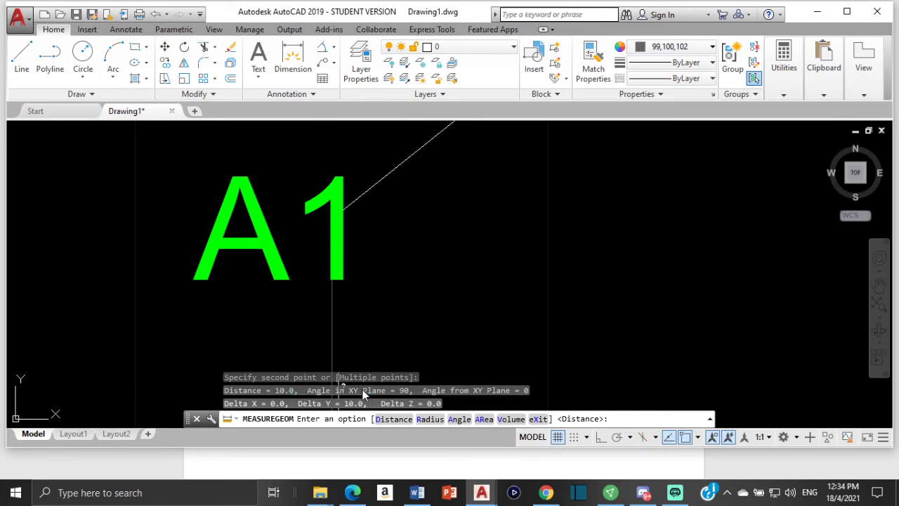
pyautogui.press('Escape')
pyautogui.scroll(-5, 478, 254)
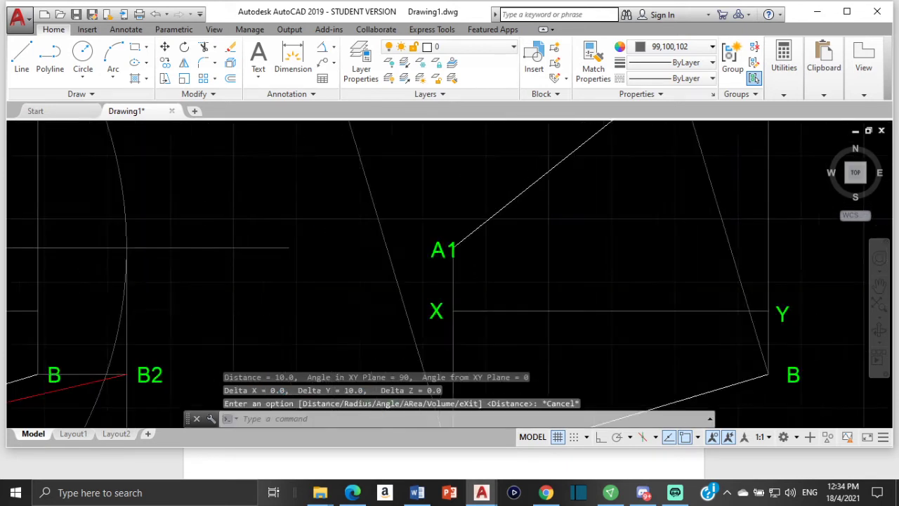
pyautogui.scroll(-2, 491, 215)
pyautogui.moveTo(450, 227); pyautogui.dragTo(352, 271, button='middle')
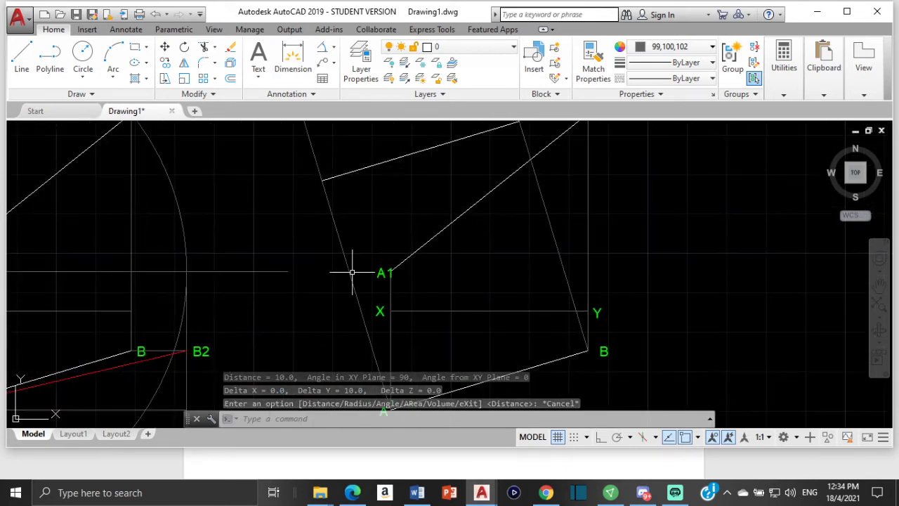
# Offset the inclined reference line between the two perpendiculars by 10, on the side away from plan line AB.
pyautogui.scroll(-2, 428, 233)
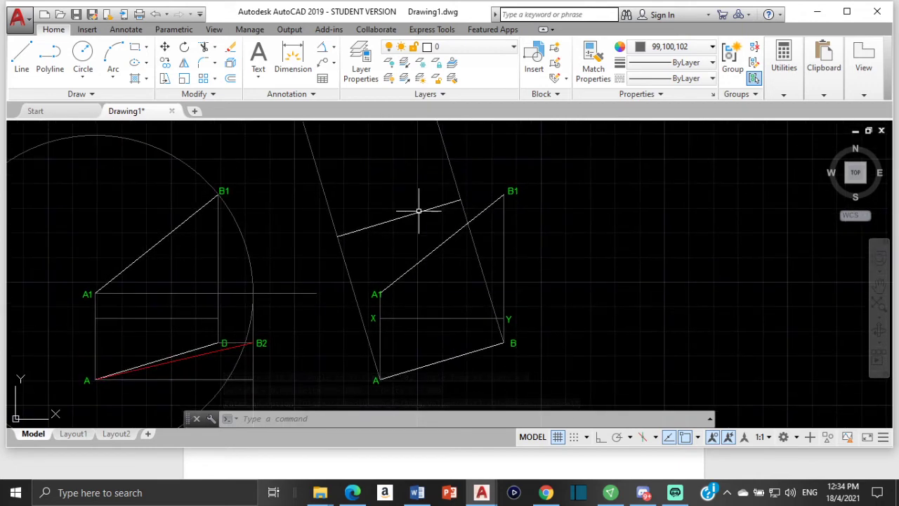
pyautogui.write('p')
pyautogui.write('FF')
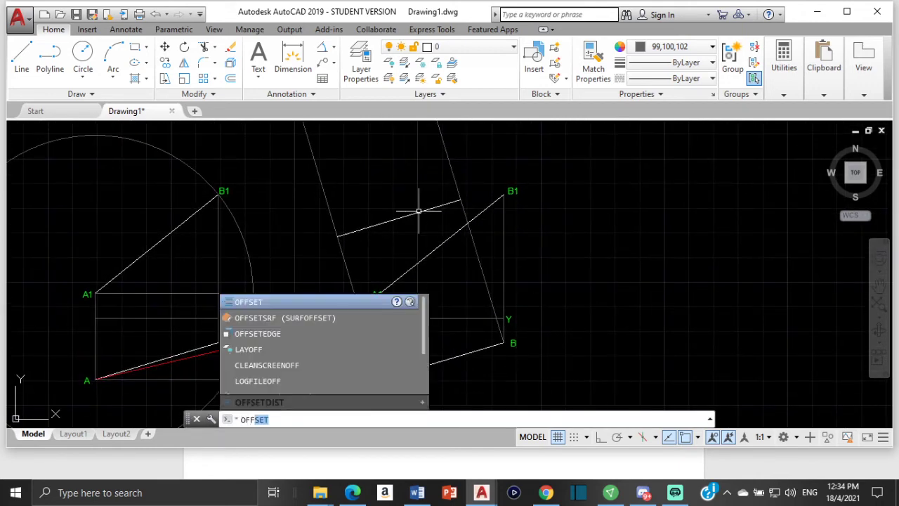
pyautogui.press('Return')
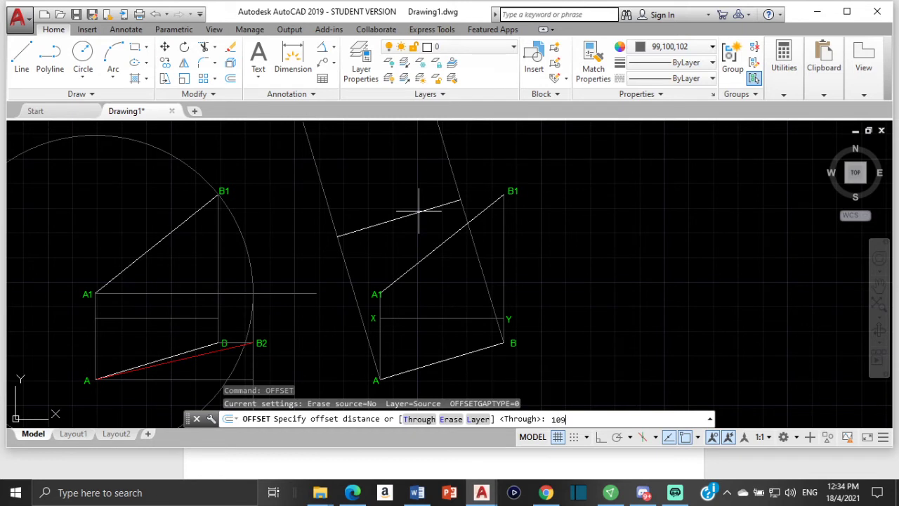
pyautogui.press('Return')
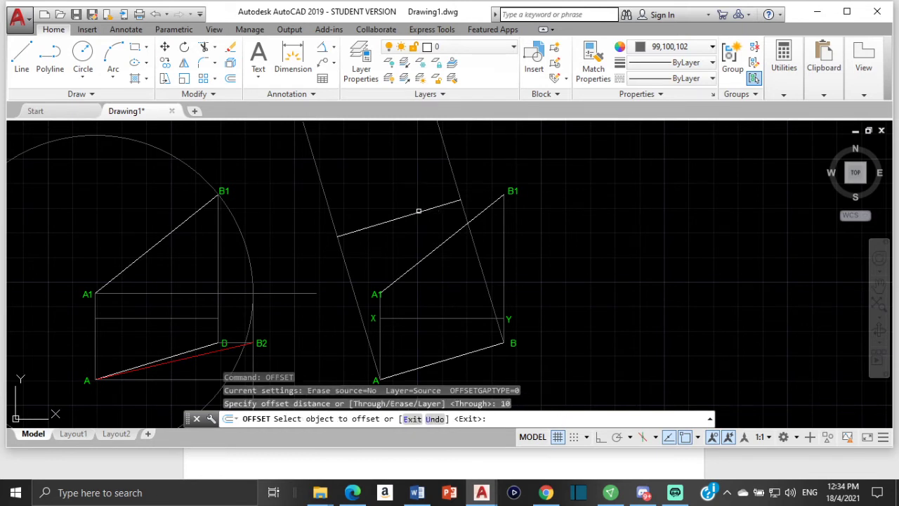
pyautogui.click(418, 211)
pyautogui.click(393, 172)
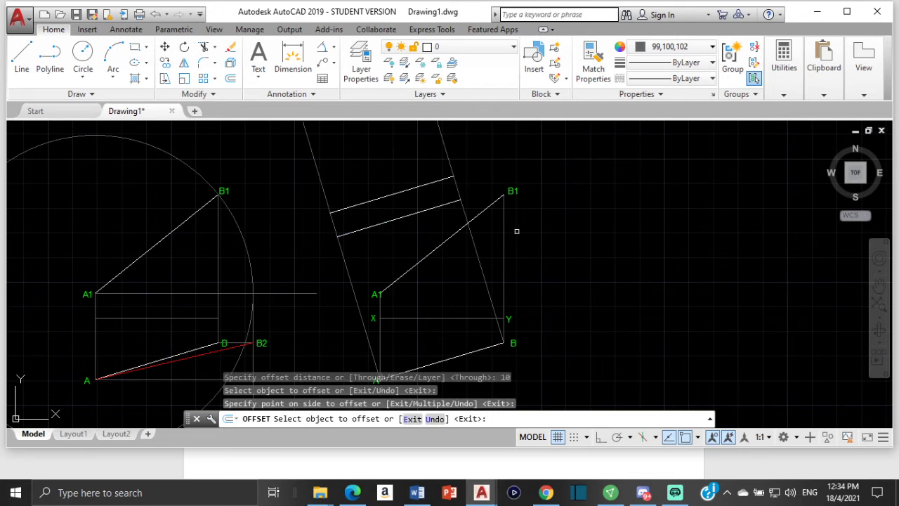
pyautogui.press('Escape')
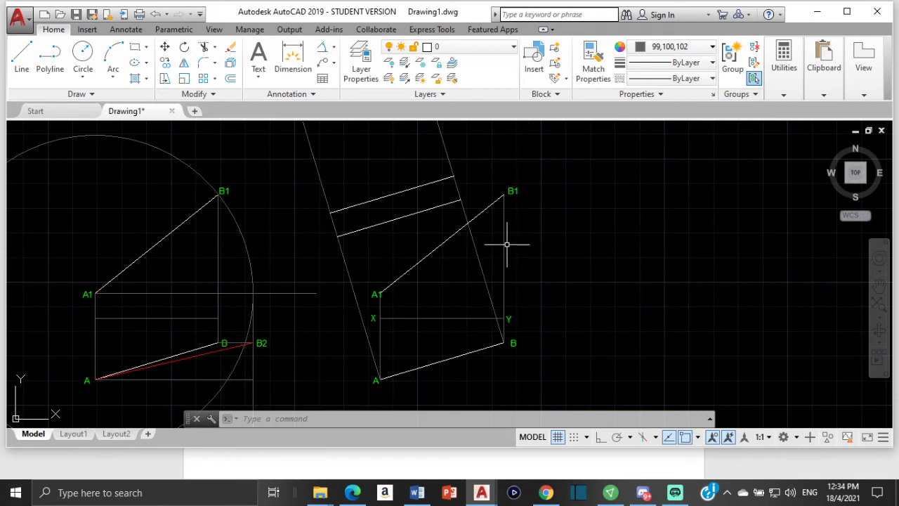
# Measure the vertical distance from elevation endpoint B1 down to the XY line at Y.
pyautogui.moveTo(793, 95)
pyautogui.click(786, 139)
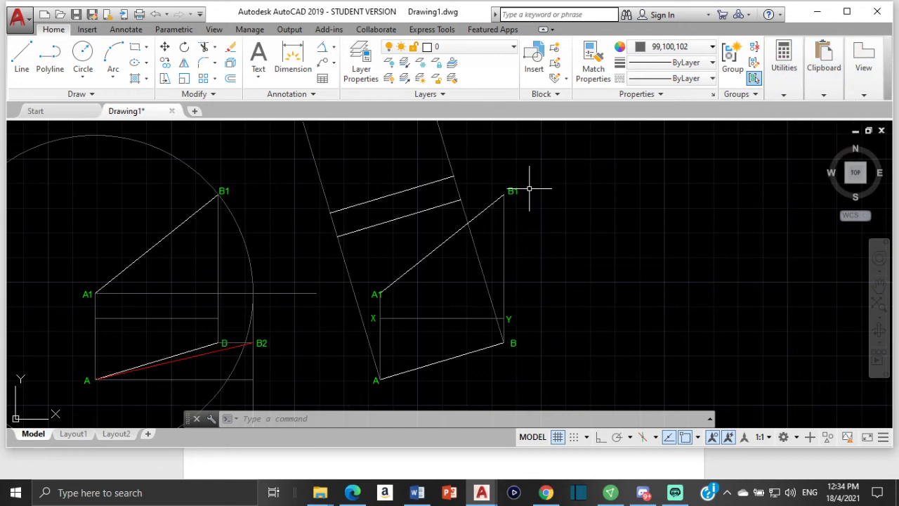
pyautogui.moveTo(783, 77)
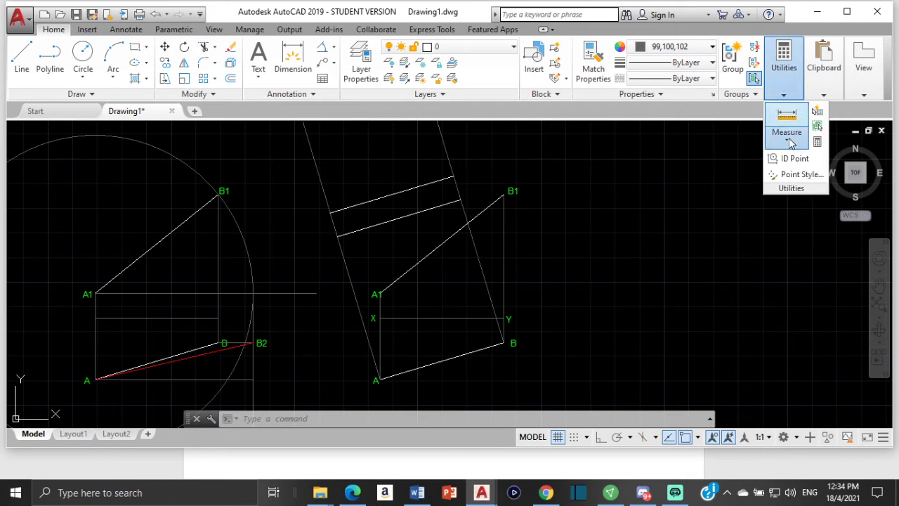
pyautogui.click(787, 138)
pyautogui.click(808, 165)
pyautogui.click(503, 198)
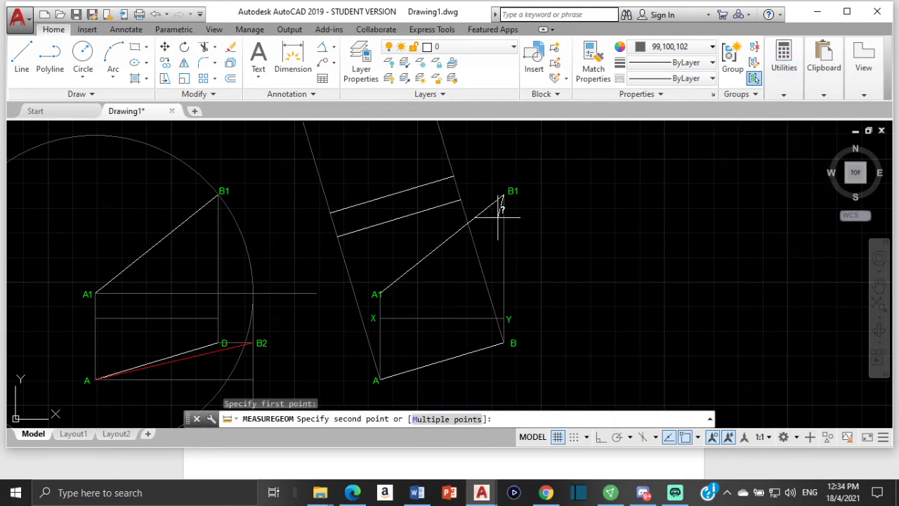
pyautogui.scroll(6, 515, 322)
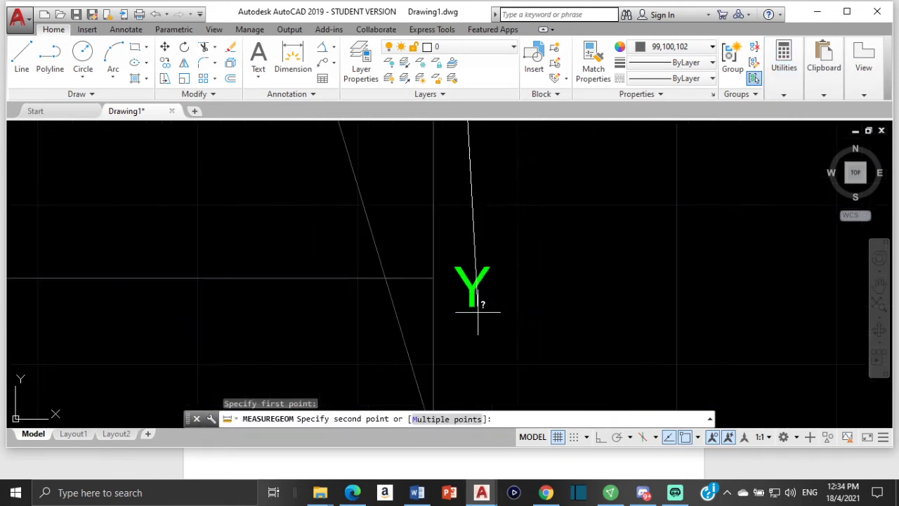
pyautogui.click(432, 279)
pyautogui.press('Escape')
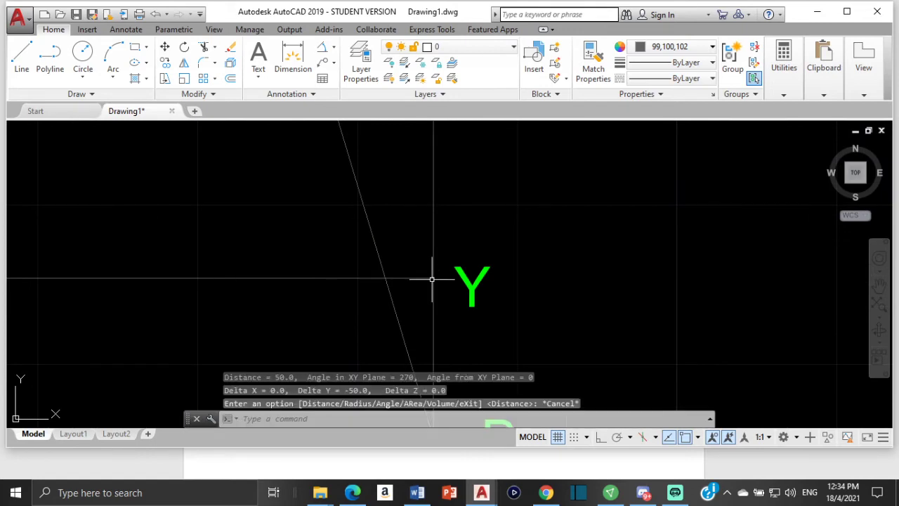
# Offset the same inclined reference line by 50, on the side away from plan line AB.
pyautogui.scroll(-6, 321, 194)
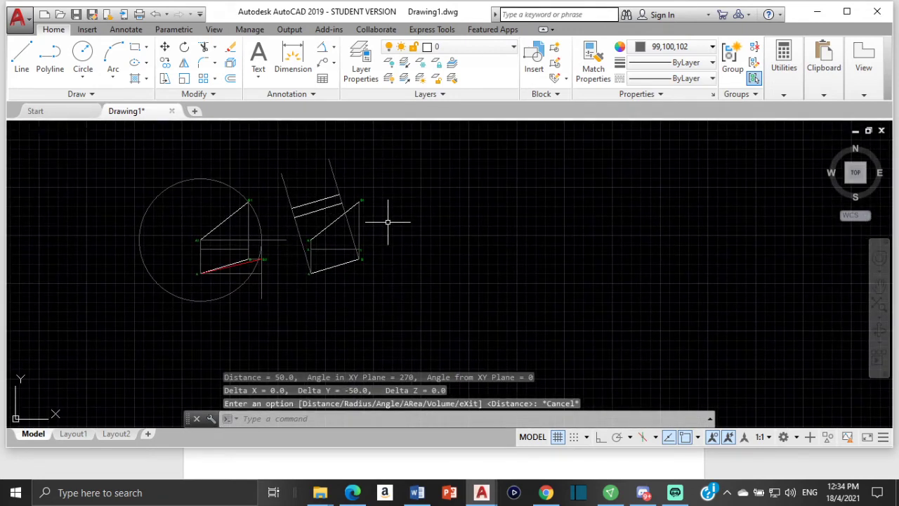
pyautogui.write('o')
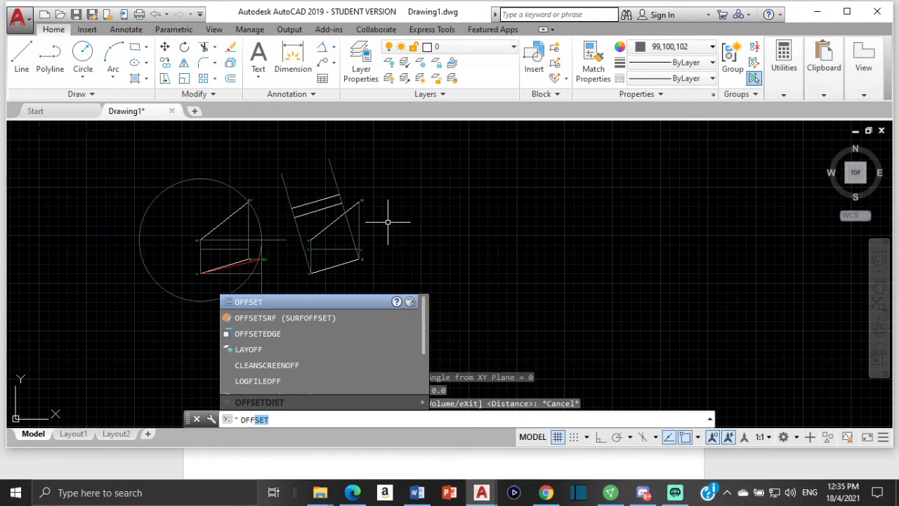
pyautogui.press('Return')
pyautogui.write('50')
pyautogui.press('Return')
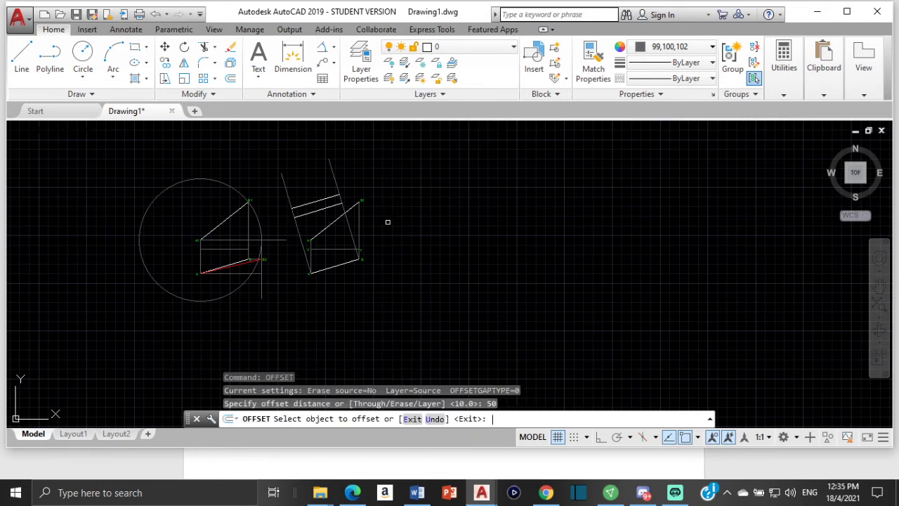
pyautogui.scroll(2, 380, 253)
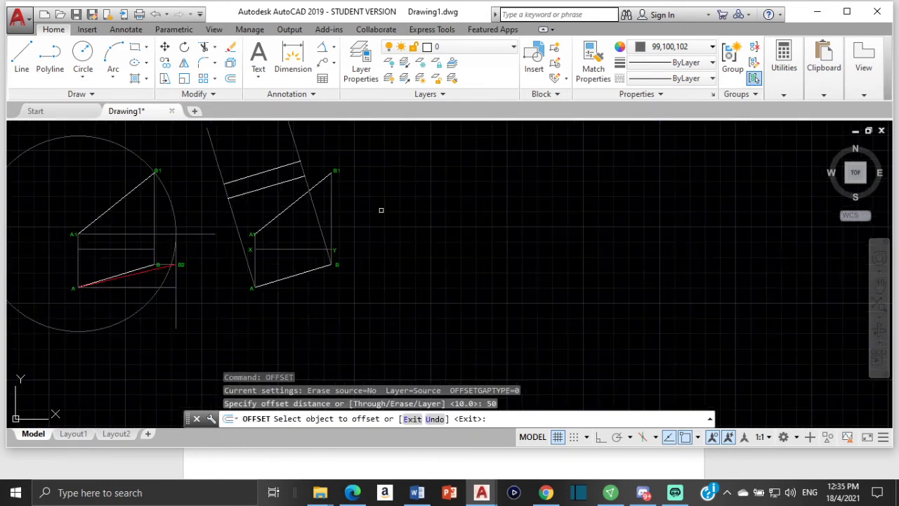
pyautogui.click(280, 183)
pyautogui.click(210, 128)
pyautogui.moveTo(239, 127); pyautogui.dragTo(248, 197, button='middle')
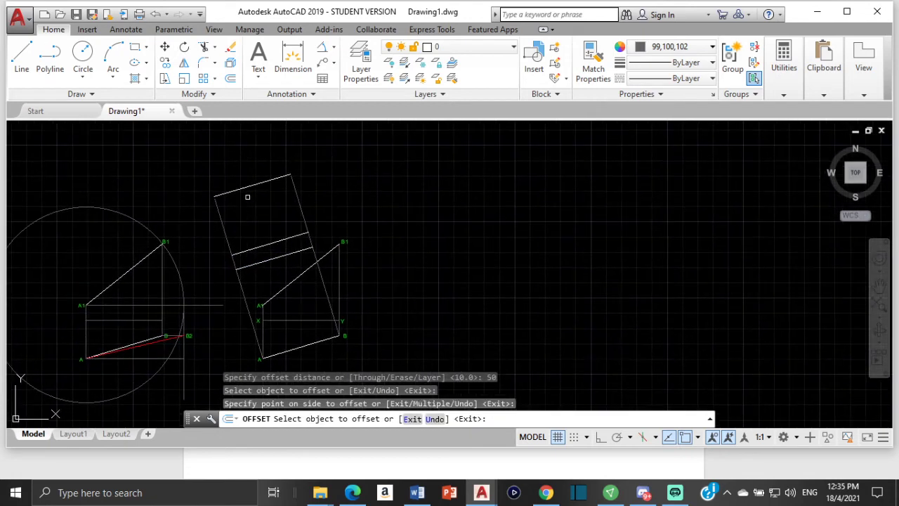
pyautogui.scroll(5, 248, 195)
pyautogui.press('Escape')
# Stretch the upper end of B's perpendicular to meet the endpoint of the line offset by 50.
pyautogui.scroll(2, 336, 187)
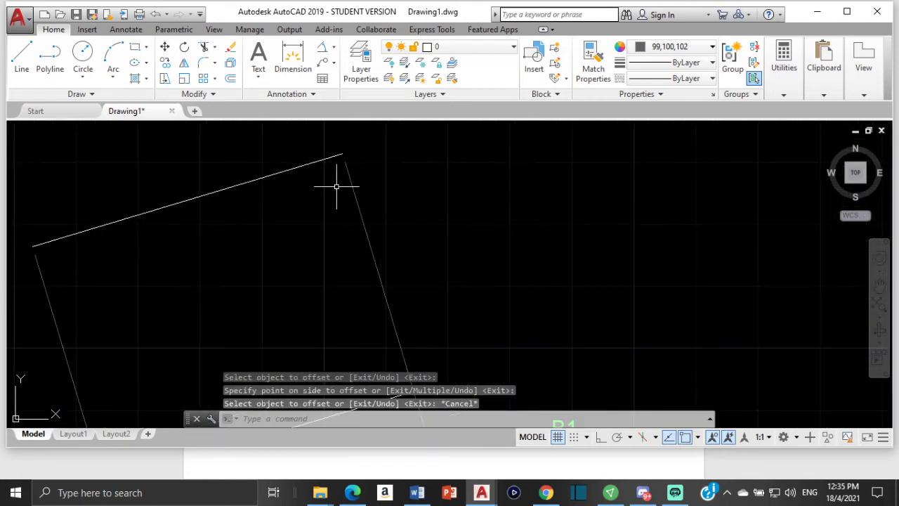
pyautogui.scroll(1, 351, 168)
pyautogui.moveTo(361, 142); pyautogui.dragTo(365, 199, button='middle')
pyautogui.click(362, 199)
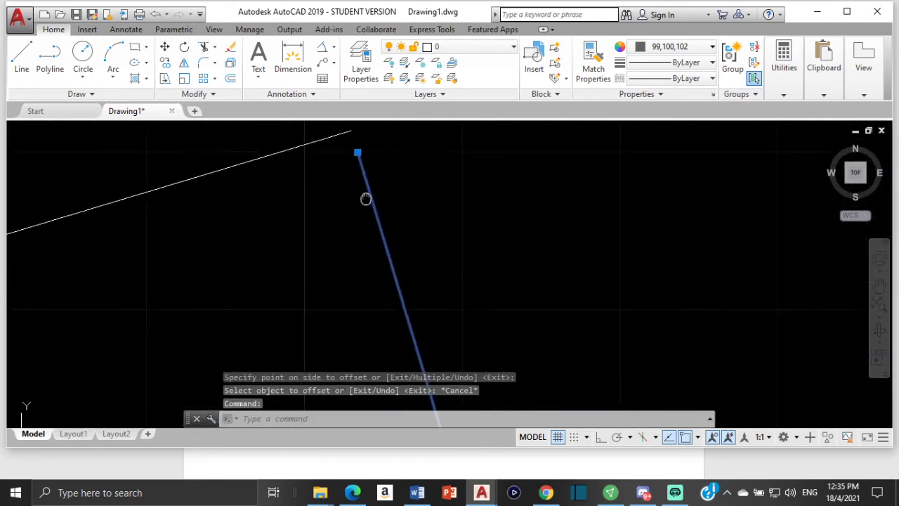
pyautogui.click(356, 182)
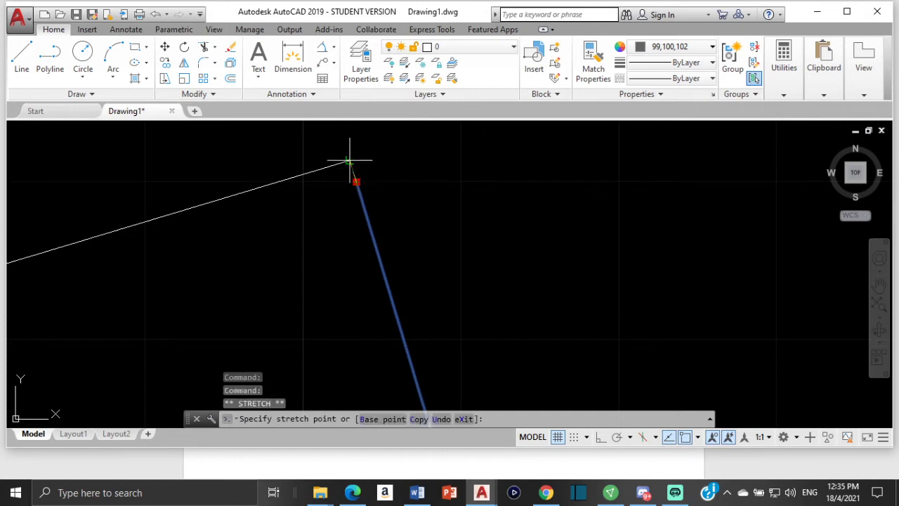
pyautogui.press('Escape')
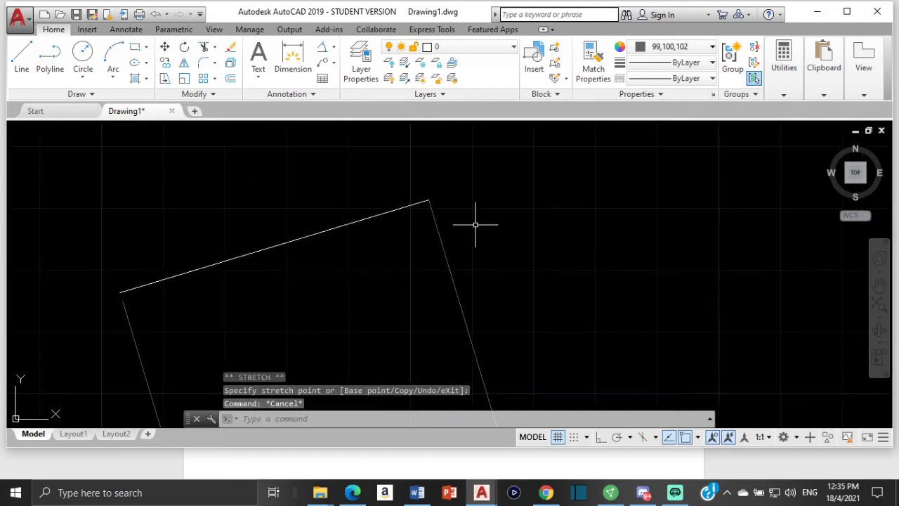
# Copy the A1 label from the elevation to beside the 10-offset line's end on A's perpendicular.
pyautogui.scroll(-4, 435, 281)
pyautogui.moveTo(409, 333); pyautogui.dragTo(334, 258, button='middle')
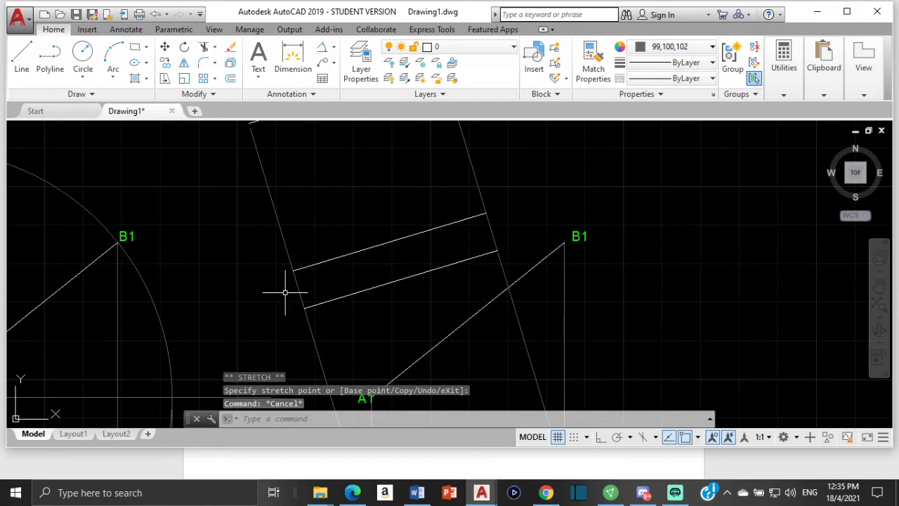
pyautogui.moveTo(318, 328); pyautogui.dragTo(335, 272, button='middle')
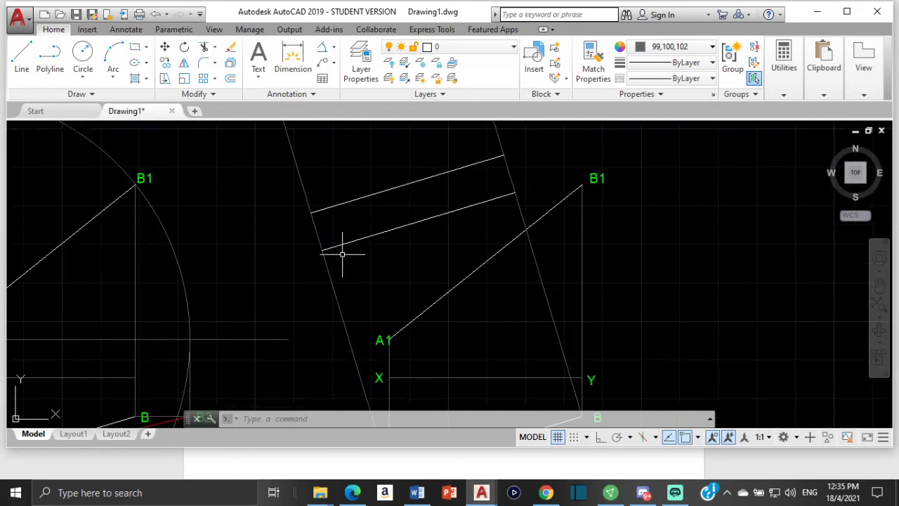
pyautogui.scroll(-3, 316, 250)
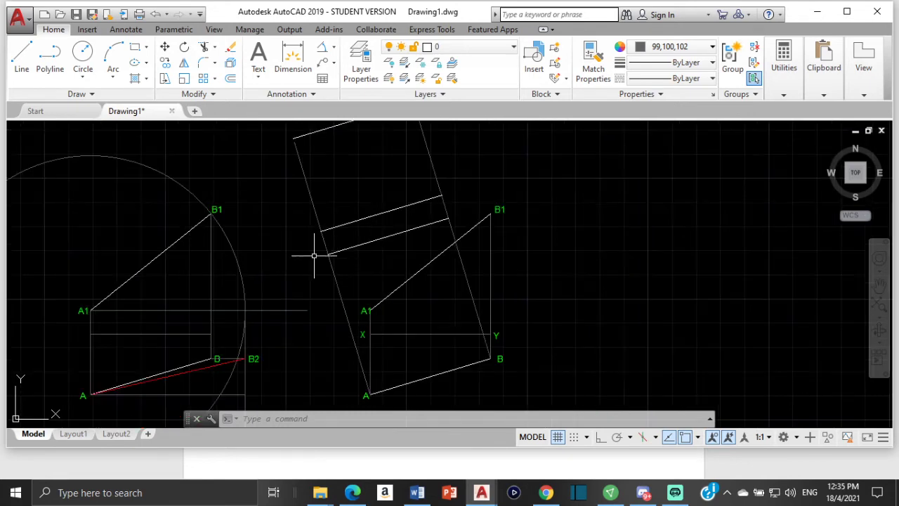
pyautogui.scroll(5, 312, 250)
pyautogui.scroll(-4, 559, 218)
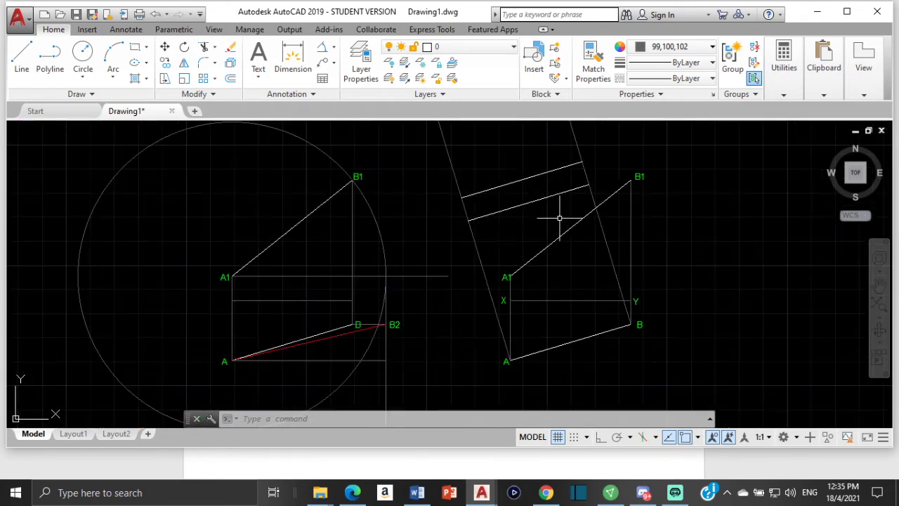
pyautogui.click(505, 276)
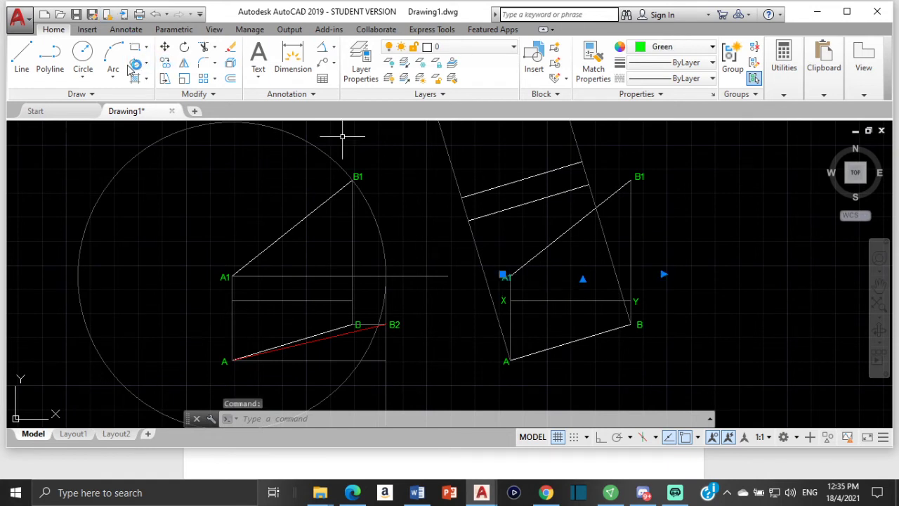
pyautogui.click(165, 62)
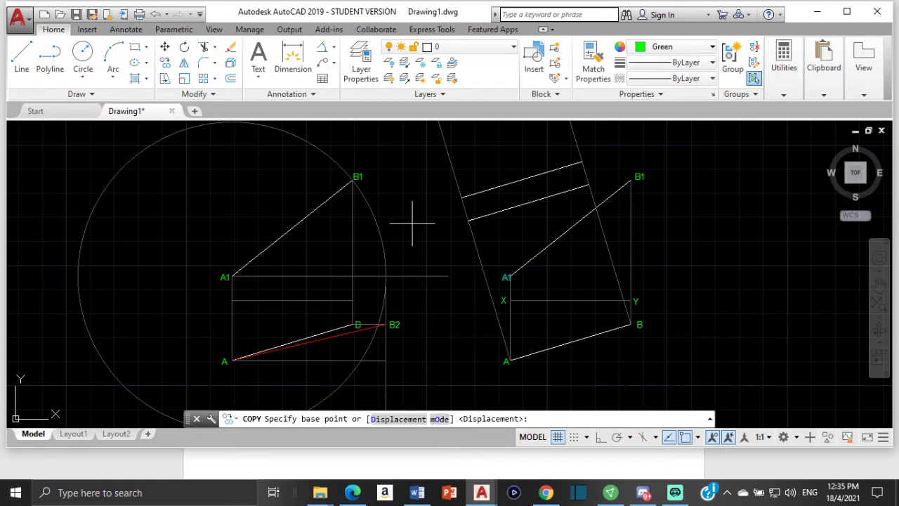
pyautogui.click(505, 276)
pyautogui.scroll(4, 463, 218)
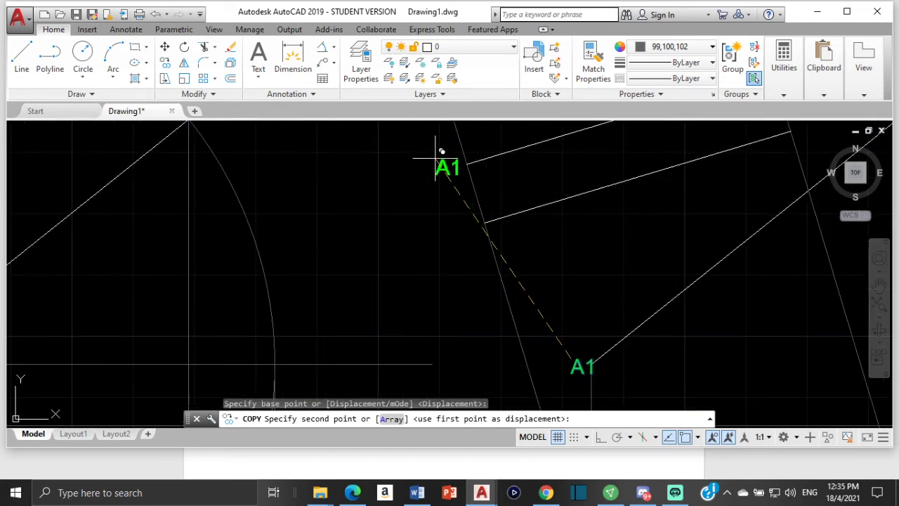
pyautogui.click(438, 150)
# Place another copy of the A1 label beside the 50-offset line's end on B's perpendicular.
pyautogui.scroll(-6, 508, 175)
pyautogui.moveTo(508, 175); pyautogui.dragTo(423, 342, button='middle')
pyautogui.scroll(4, 497, 188)
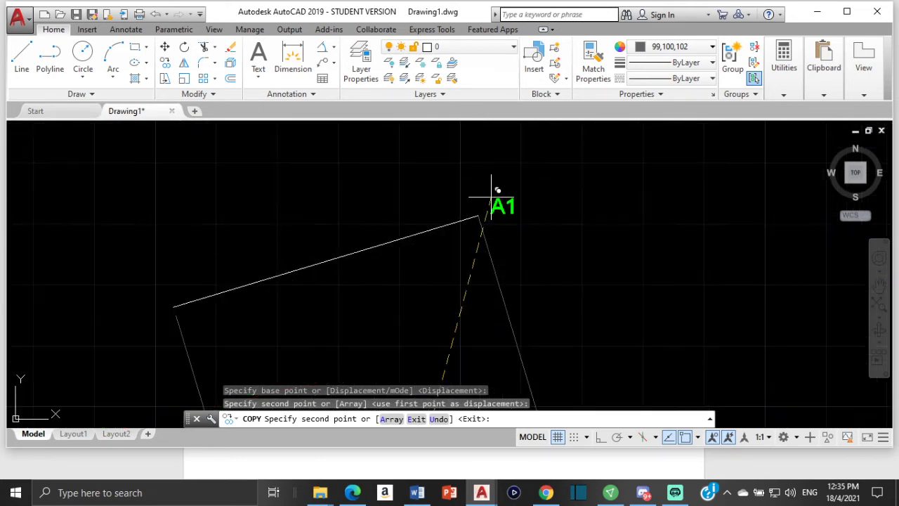
pyautogui.scroll(1, 485, 201)
pyautogui.click(482, 203)
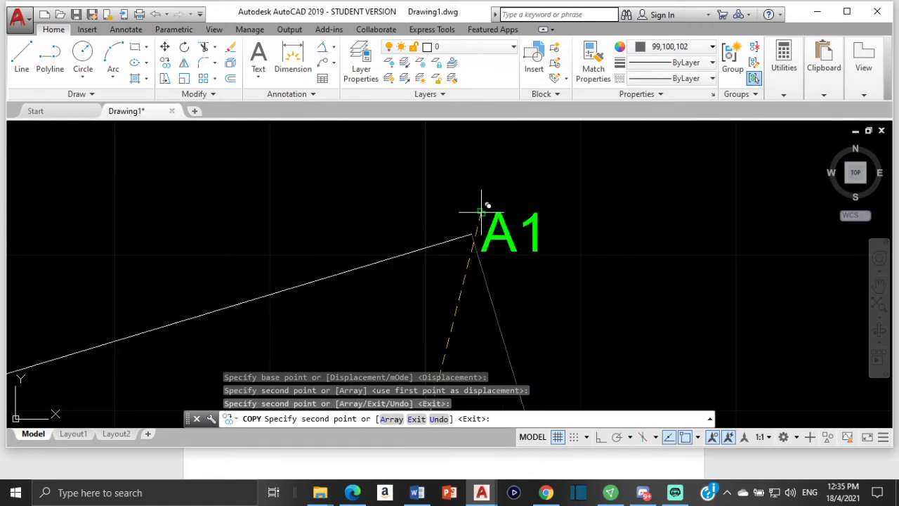
pyautogui.press('Escape')
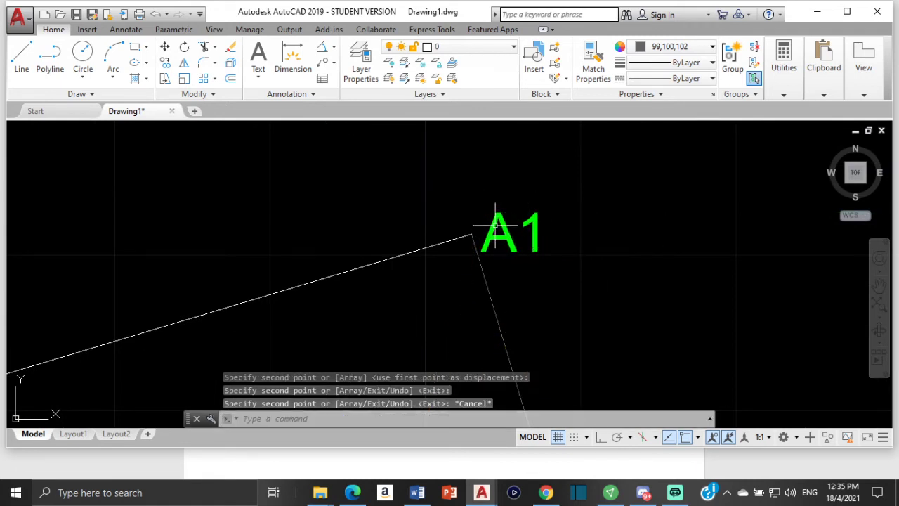
# Change the copied label at the 50-offset line's end on B's perpendicular to B2.
pyautogui.click(491, 221)
pyautogui.doubleClick(495, 226)
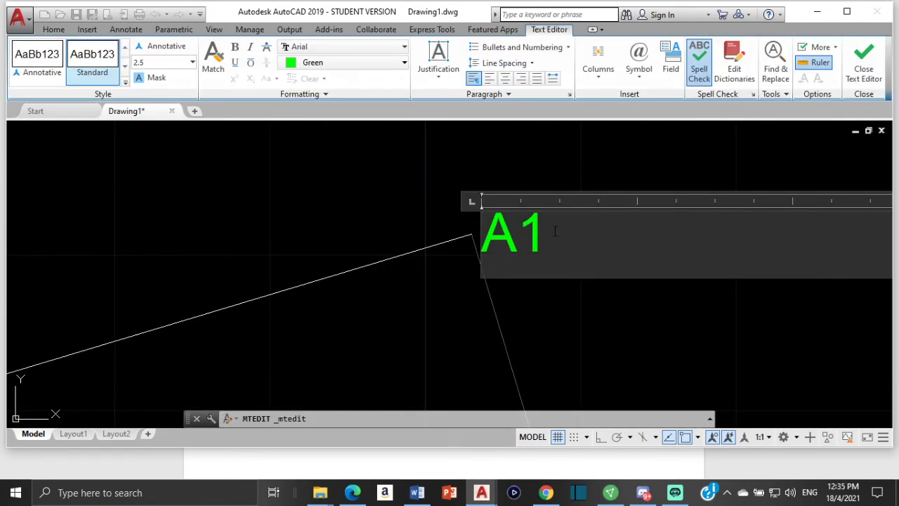
pyautogui.press('BackSpace')
pyautogui.press('BackSpace')
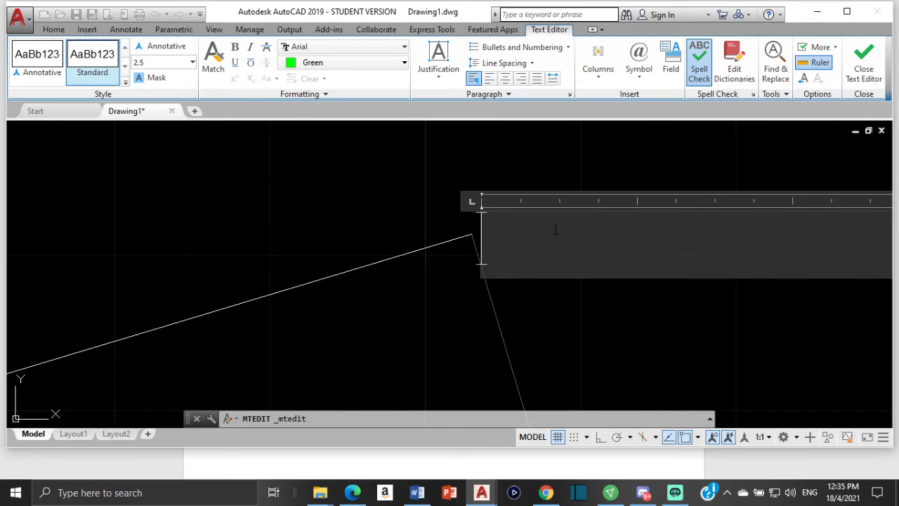
pyautogui.write('B2')
pyautogui.hotkey('ctrl', 'Return')
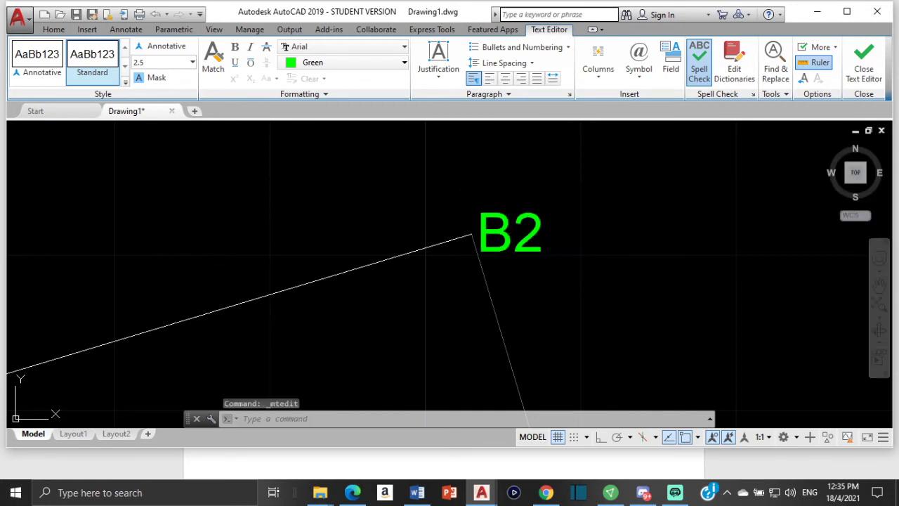
# Change the copied A1 label at the 10-offset line's end on A's perpendicular to A2.
pyautogui.scroll(-5, 405, 281)
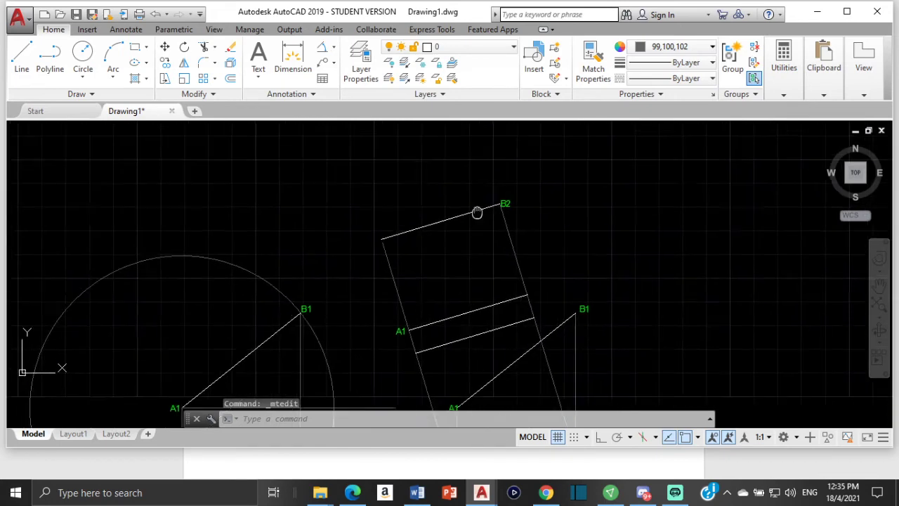
pyautogui.click(436, 263)
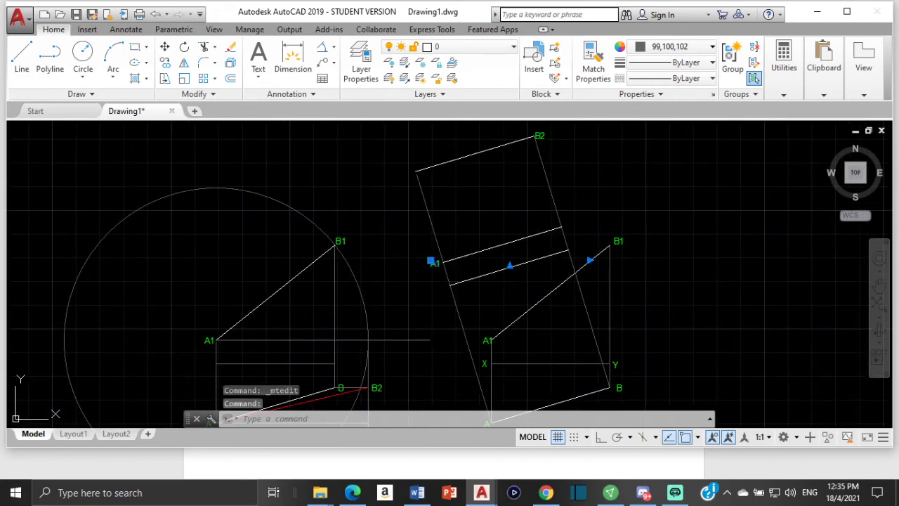
pyautogui.doubleClick(436, 263)
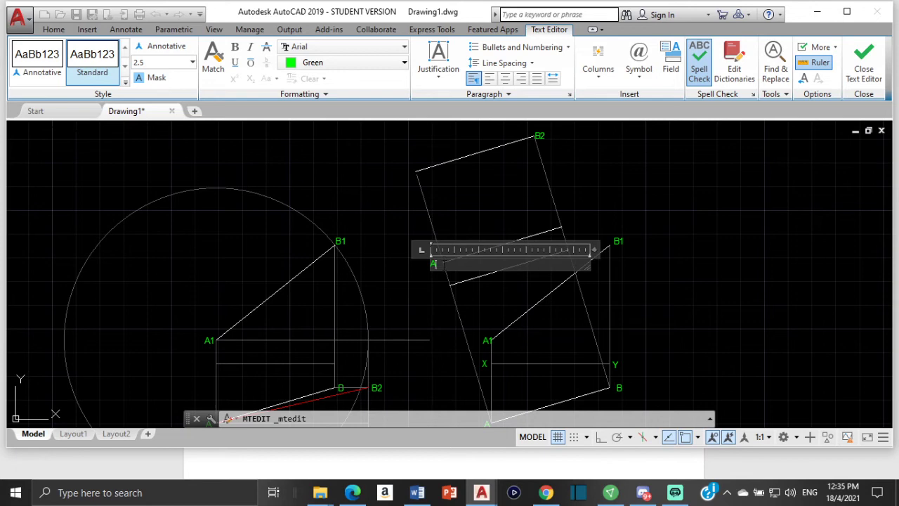
pyautogui.click(433, 301)
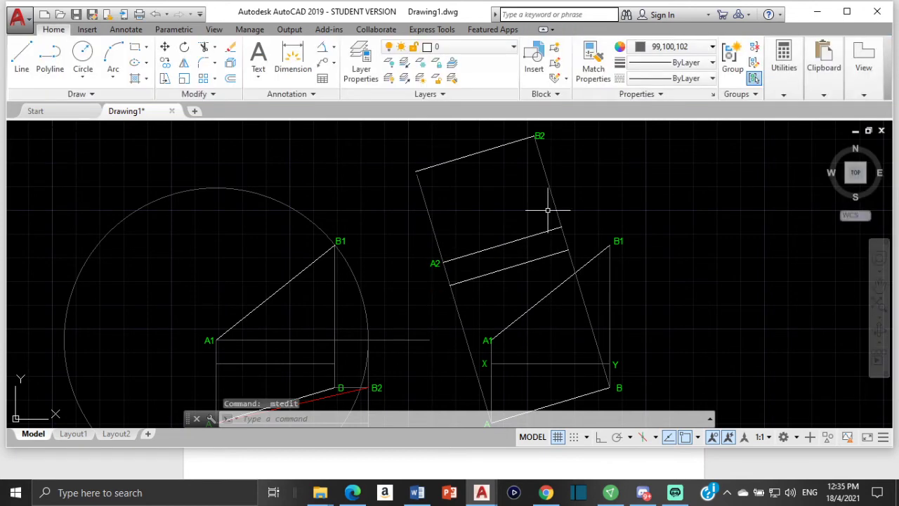
pyautogui.press('Escape')
# Set the current colour to red and draw the true-length line from B2 to A2 in the auxiliary view.
pyautogui.scroll(-4, 555, 213)
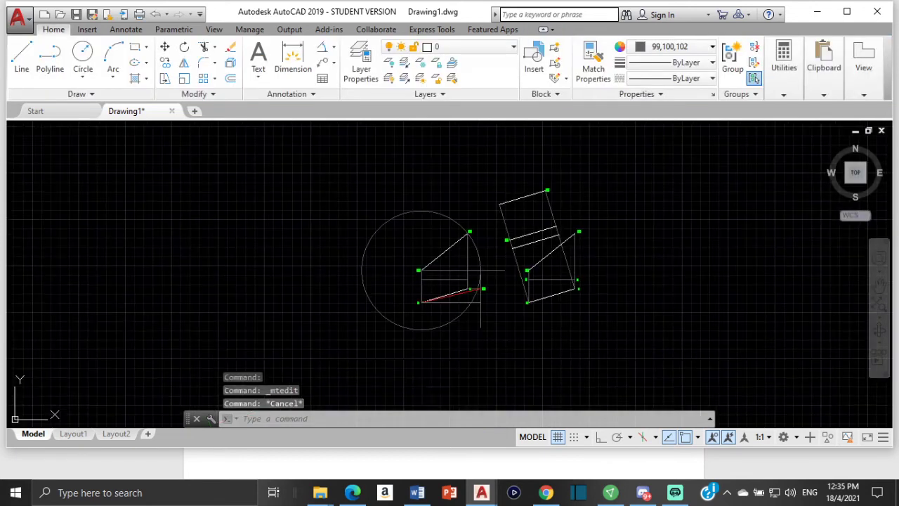
pyautogui.scroll(4, 531, 188)
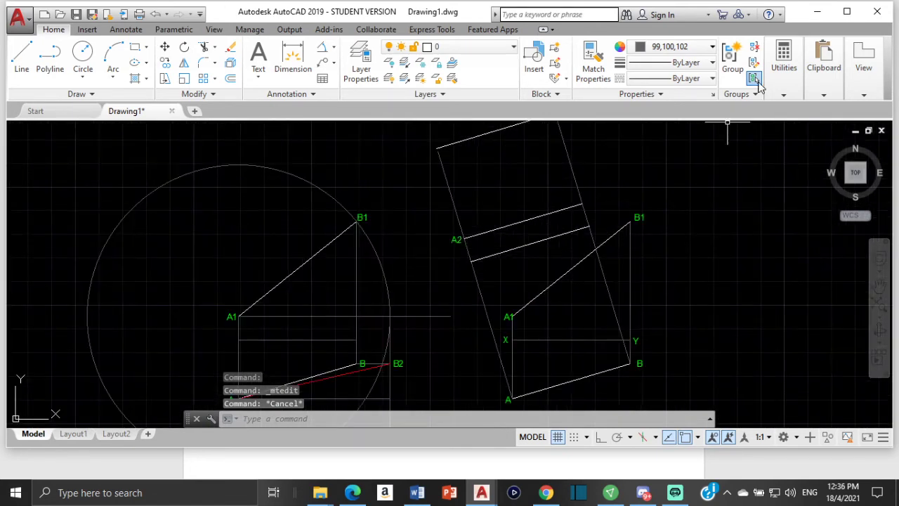
pyautogui.click(783, 67)
pyautogui.click(674, 46)
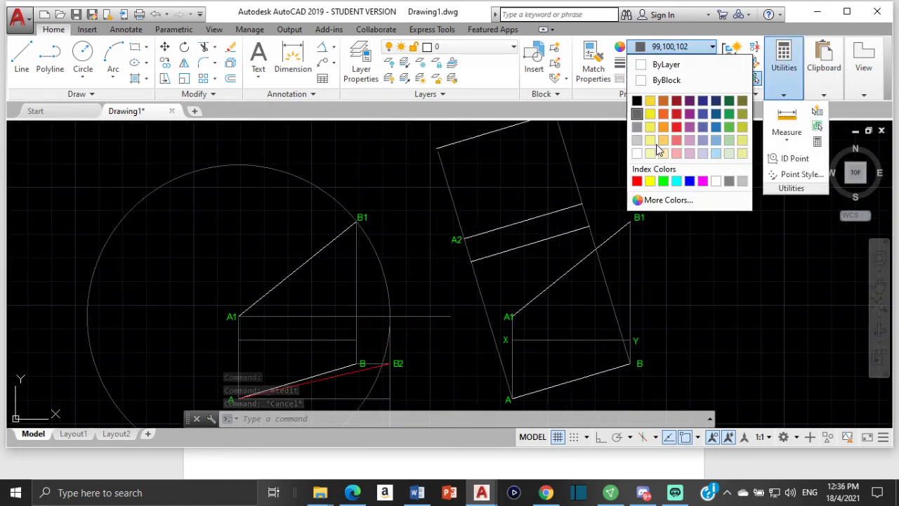
pyautogui.click(636, 182)
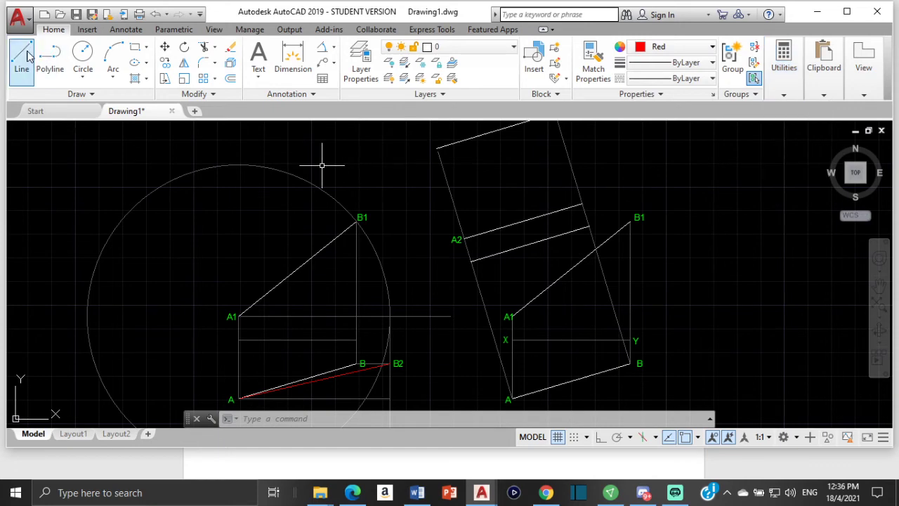
pyautogui.click(22, 60)
pyautogui.scroll(-2, 426, 245)
pyautogui.scroll(8, 495, 195)
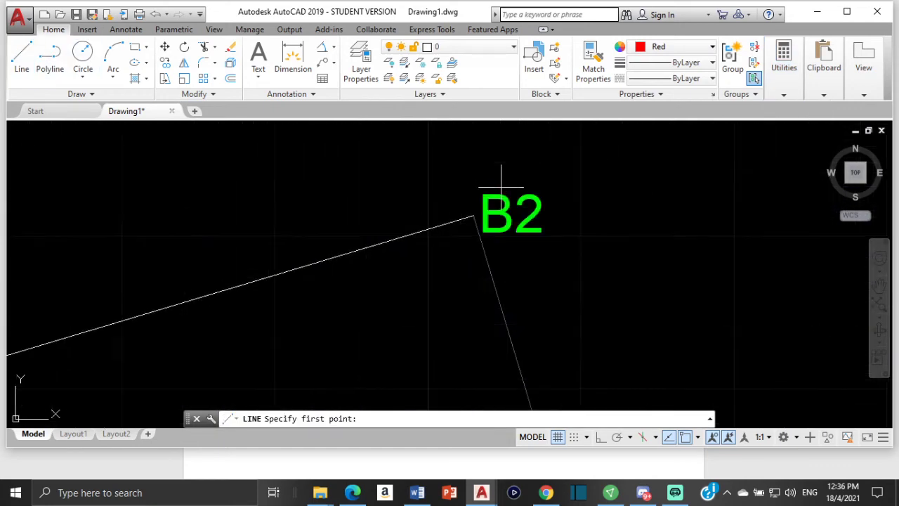
pyautogui.click(474, 217)
pyautogui.scroll(-3, 454, 251)
pyautogui.moveTo(337, 407); pyautogui.dragTo(408, 258, button='middle')
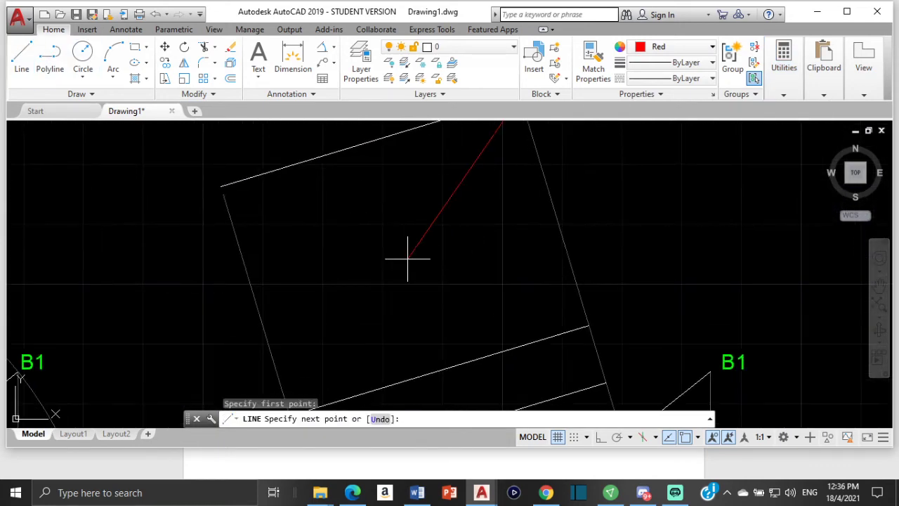
pyautogui.scroll(-3, 408, 258)
pyautogui.scroll(7, 421, 201)
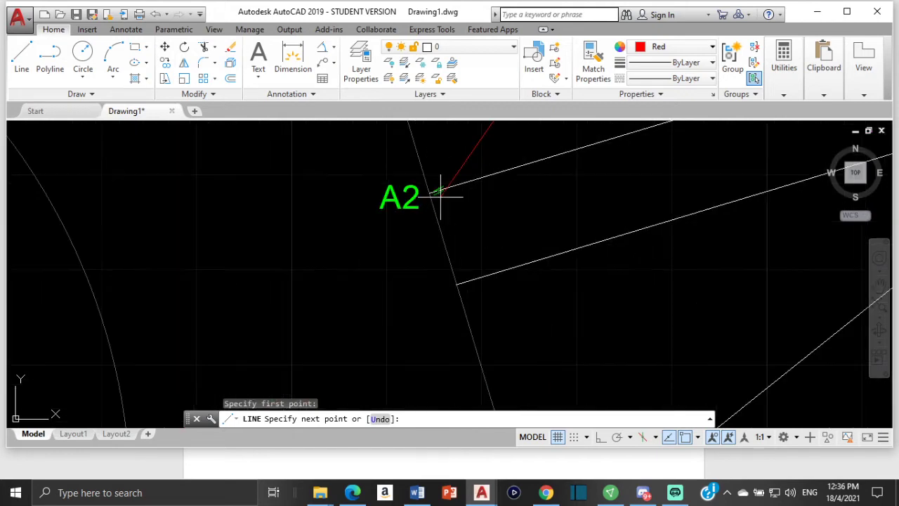
pyautogui.click(429, 192)
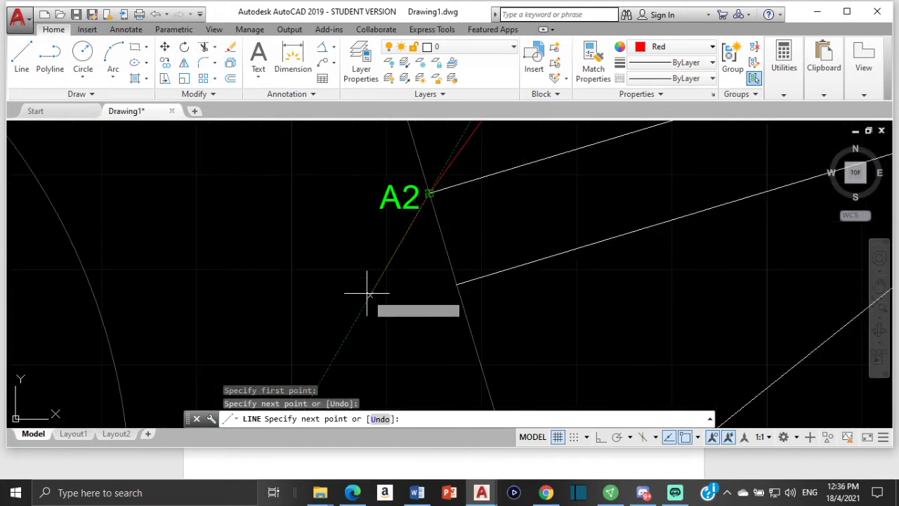
pyautogui.press('Escape')
pyautogui.scroll(-6, 471, 204)
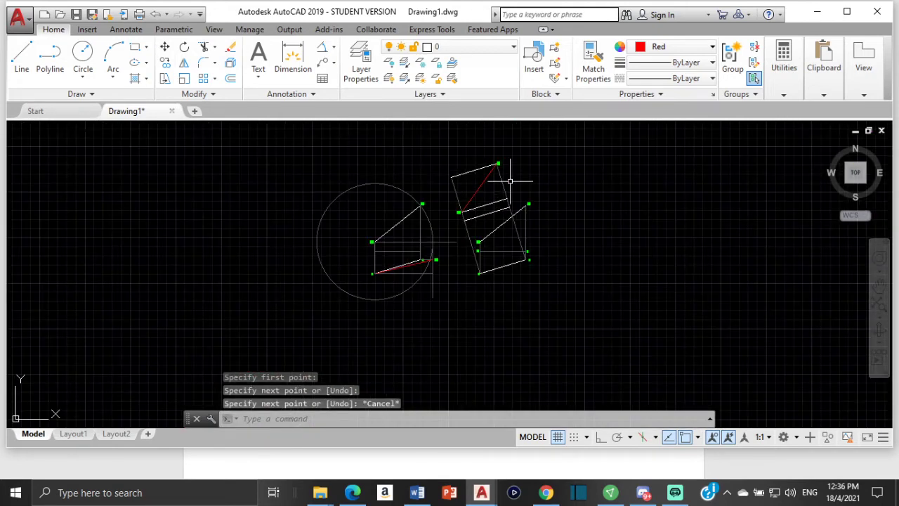
# Measure the distance from B2 to A along the red true-length line in the rotation construction.
pyautogui.scroll(2, 425, 235)
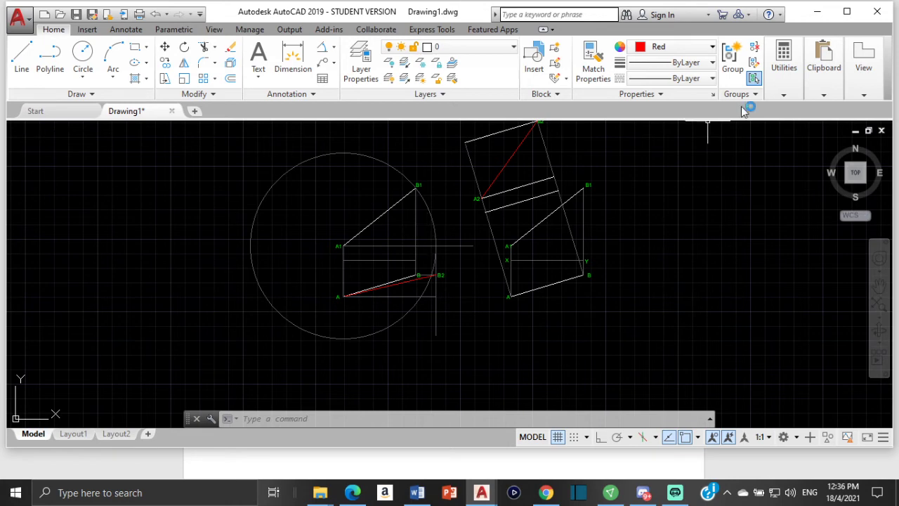
pyautogui.click(781, 90)
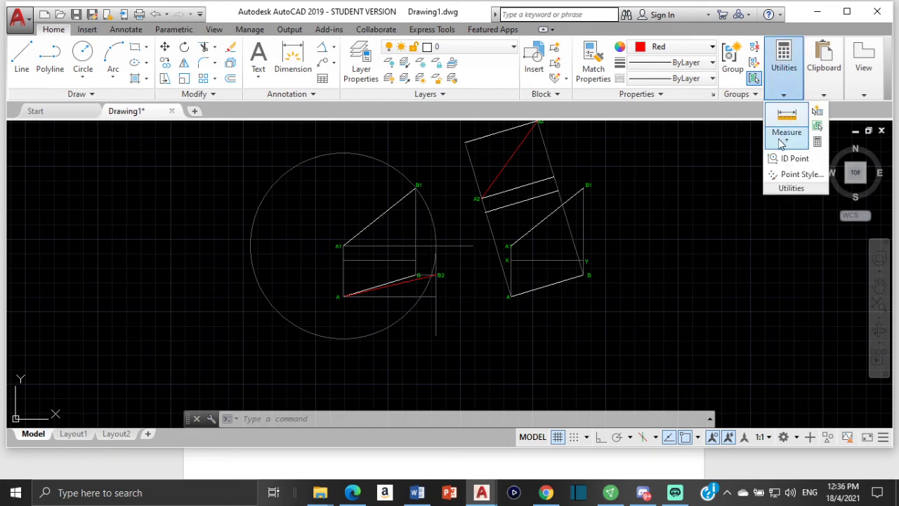
pyautogui.click(782, 142)
pyautogui.click(800, 162)
pyautogui.scroll(3, 439, 286)
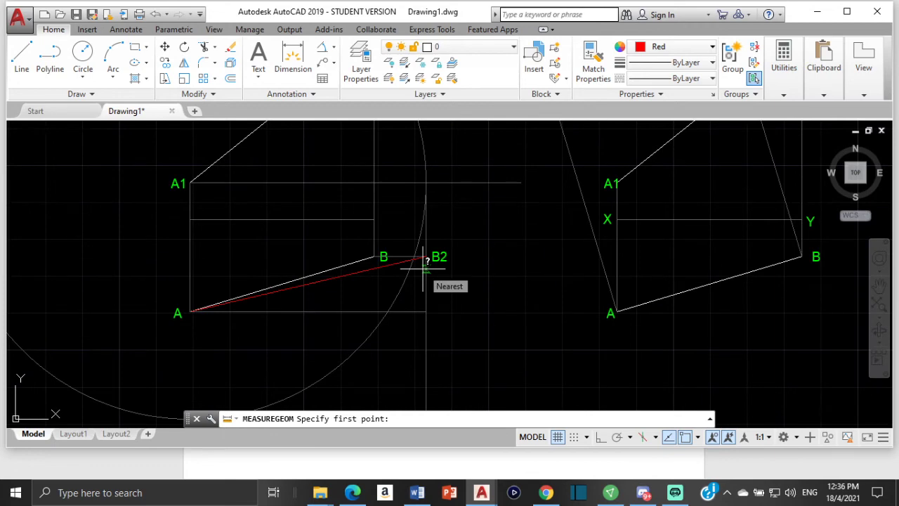
pyautogui.scroll(5, 425, 262)
pyautogui.click(428, 235)
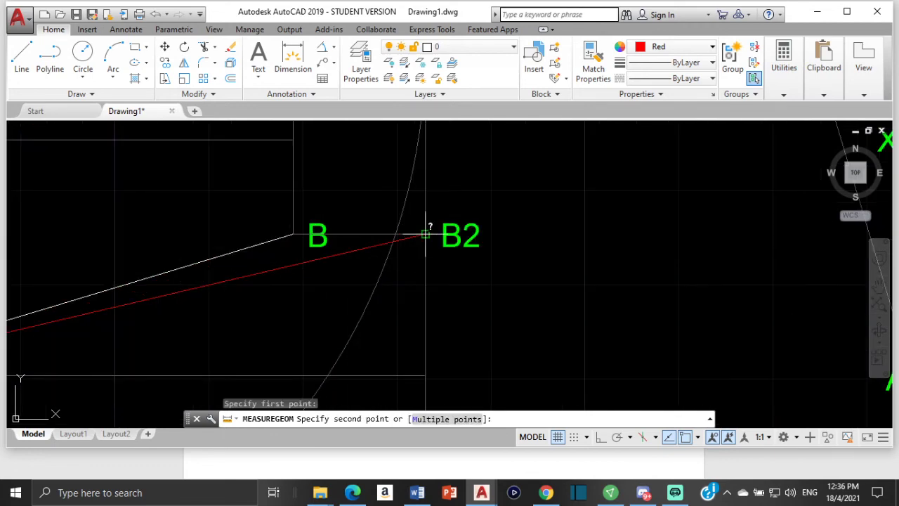
pyautogui.scroll(-7, 354, 266)
pyautogui.moveTo(355, 262); pyautogui.dragTo(431, 261, button='middle')
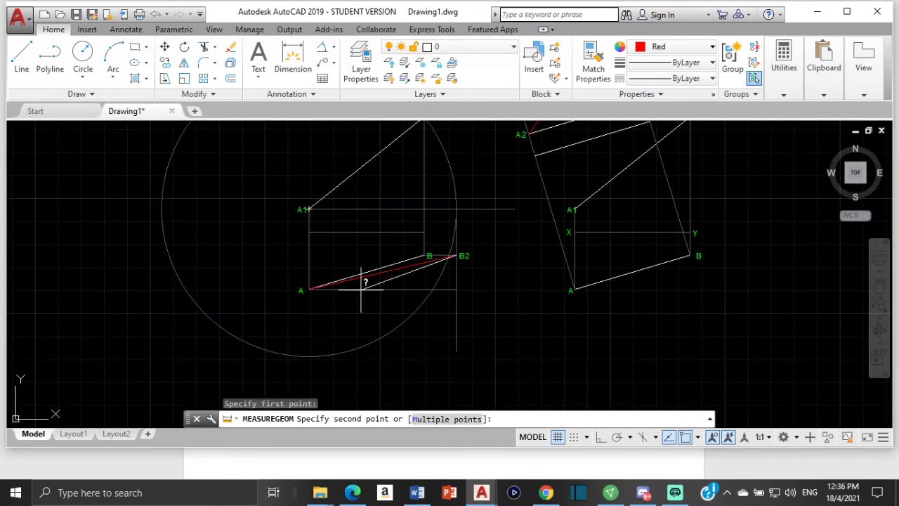
pyautogui.scroll(2, 355, 293)
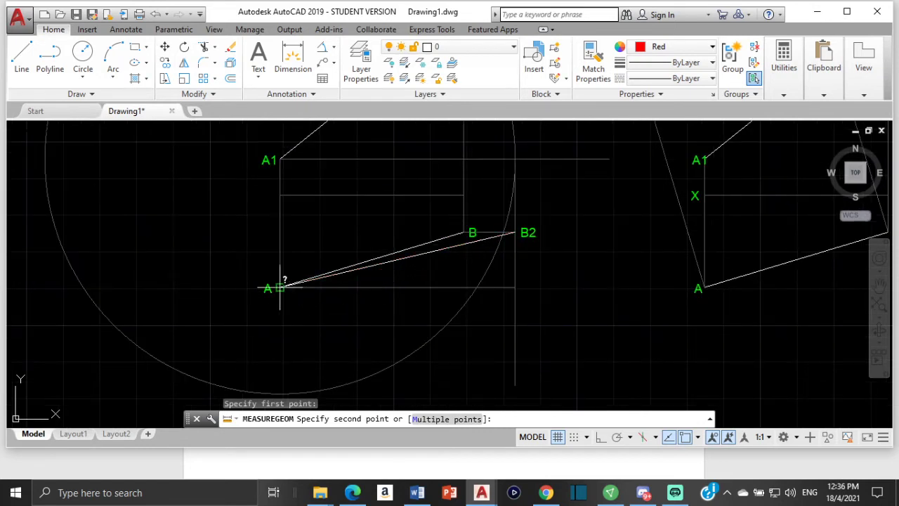
pyautogui.click(282, 288)
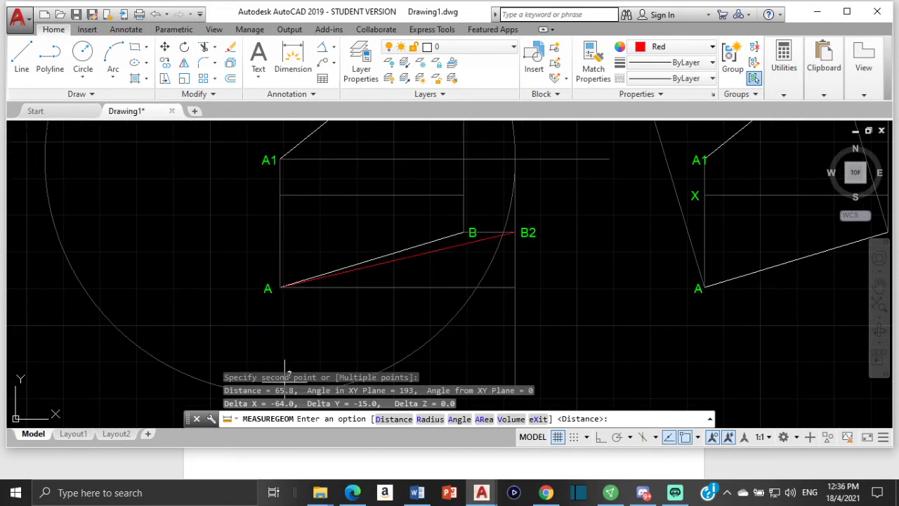
pyautogui.press('Escape')
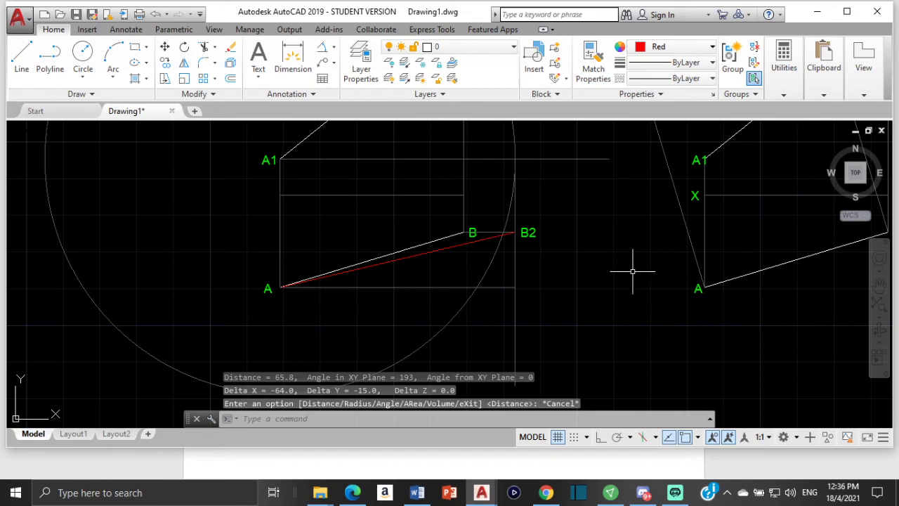
# Measure the distance from B2 to A2 along the red line in the auxiliary view.
pyautogui.scroll(-4, 632, 271)
pyautogui.moveTo(700, 213); pyautogui.dragTo(670, 313, button='middle')
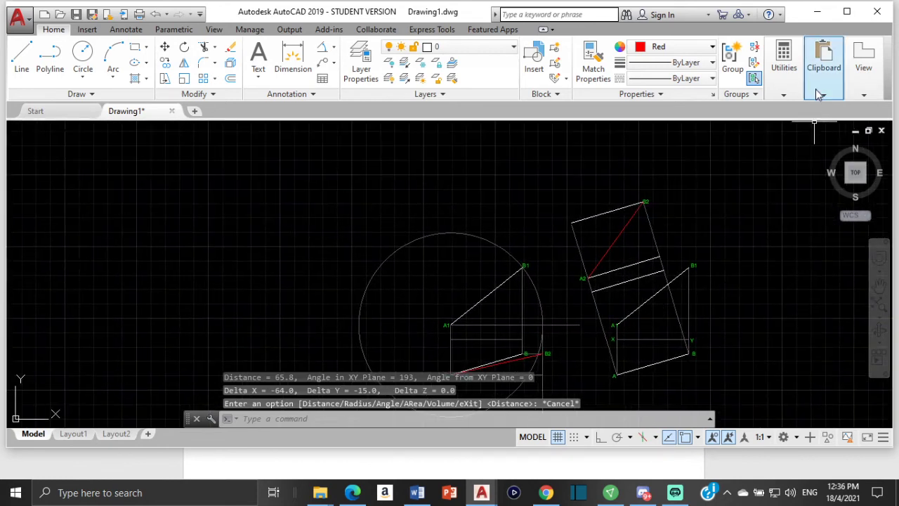
pyautogui.click(783, 94)
pyautogui.click(787, 139)
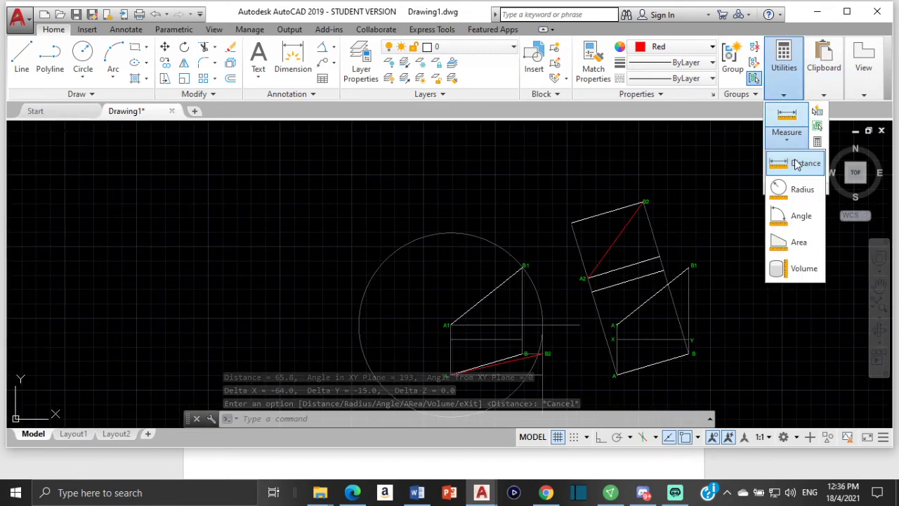
pyautogui.click(797, 163)
pyautogui.scroll(5, 642, 202)
pyautogui.click(634, 213)
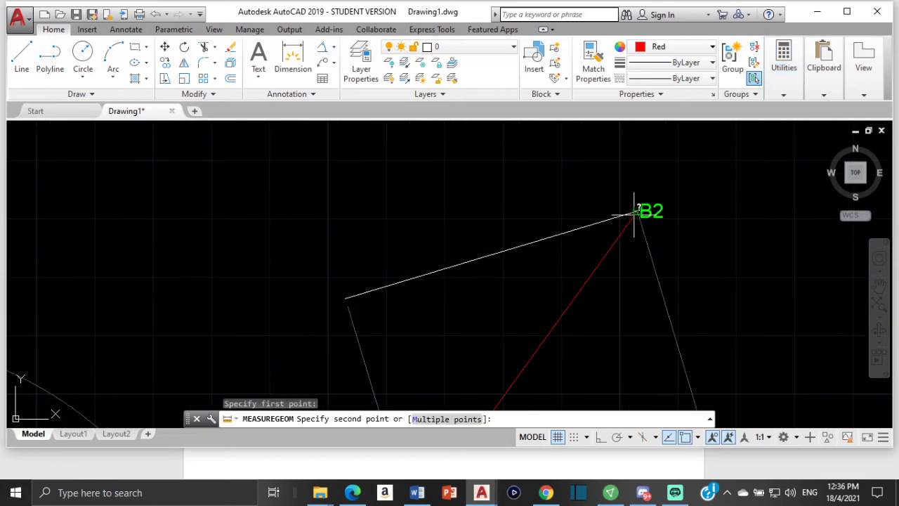
pyautogui.scroll(-4, 566, 305)
pyautogui.moveTo(566, 305); pyautogui.dragTo(638, 204, button='middle')
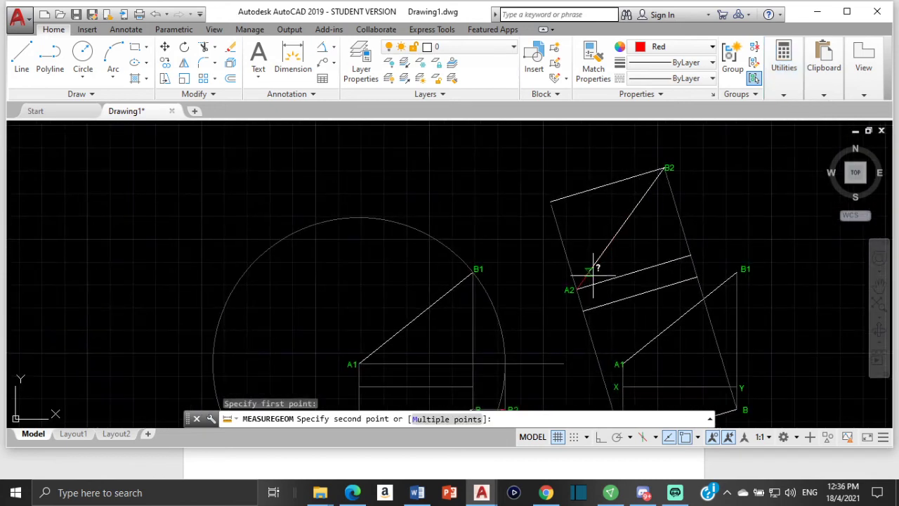
pyautogui.scroll(4, 594, 274)
pyautogui.click(520, 334)
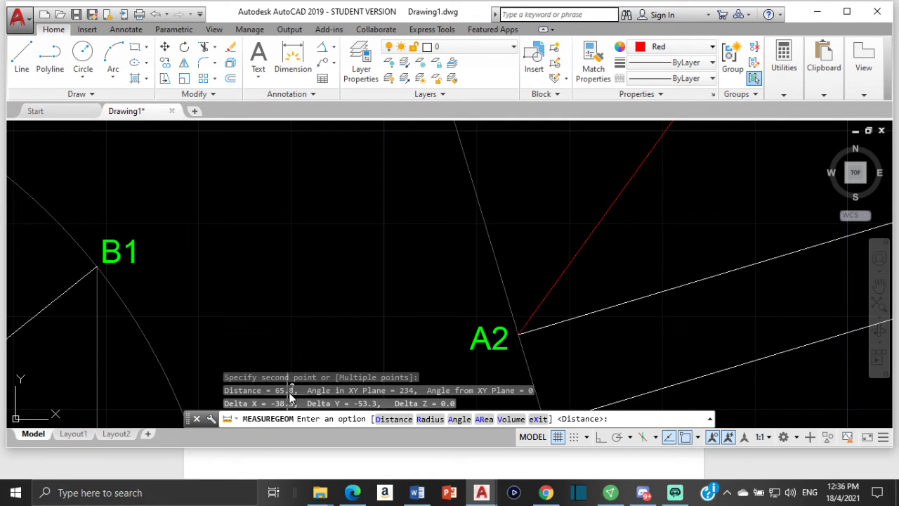
pyautogui.press('Escape')
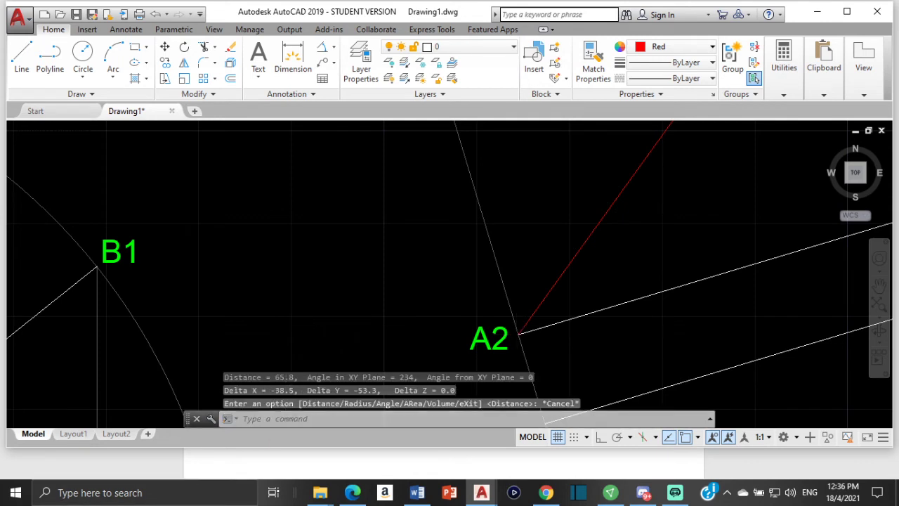
pyautogui.scroll(-4, 342, 308)
pyautogui.scroll(-6, 464, 231)
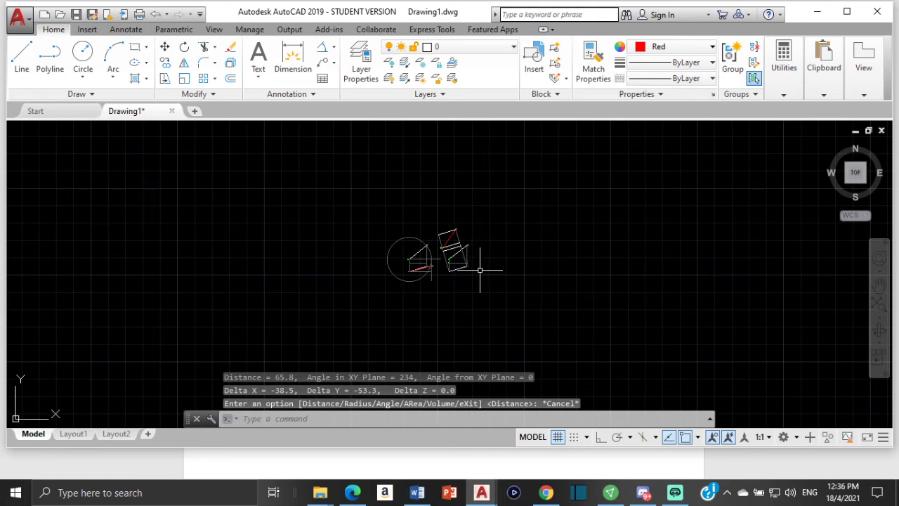
# Select lines XY, AX, AB, A1B1 and the B1–Y projector in the original views below the auxiliary construction.
pyautogui.scroll(3, 479, 270)
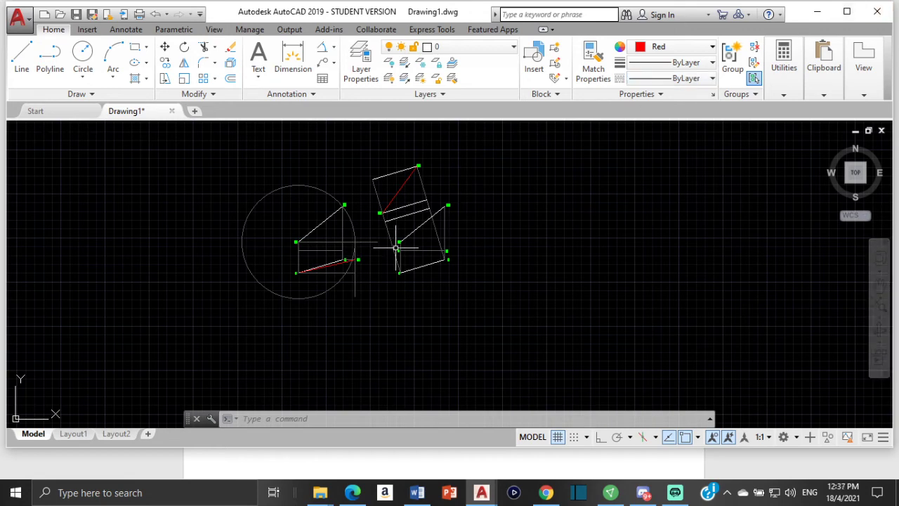
pyautogui.scroll(7, 385, 251)
pyautogui.scroll(-4, 485, 175)
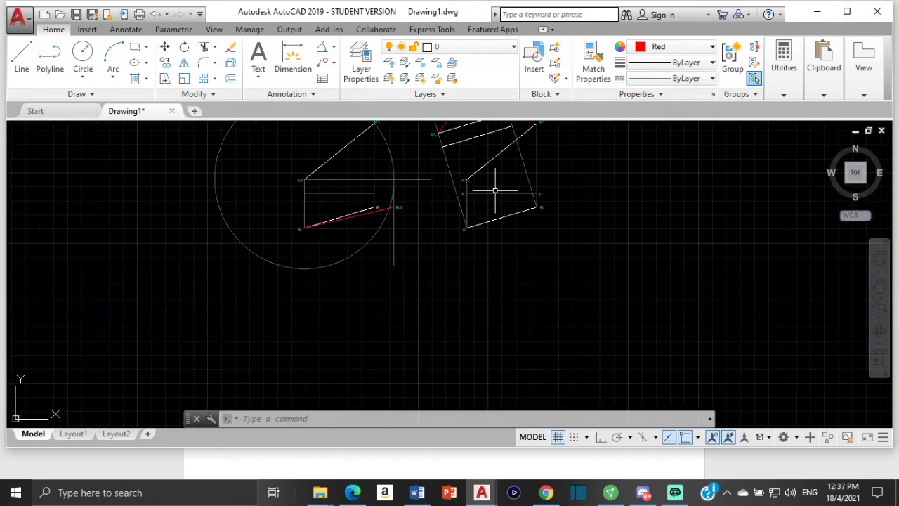
pyautogui.click(494, 172)
pyautogui.click(466, 208)
pyautogui.scroll(4, 465, 208)
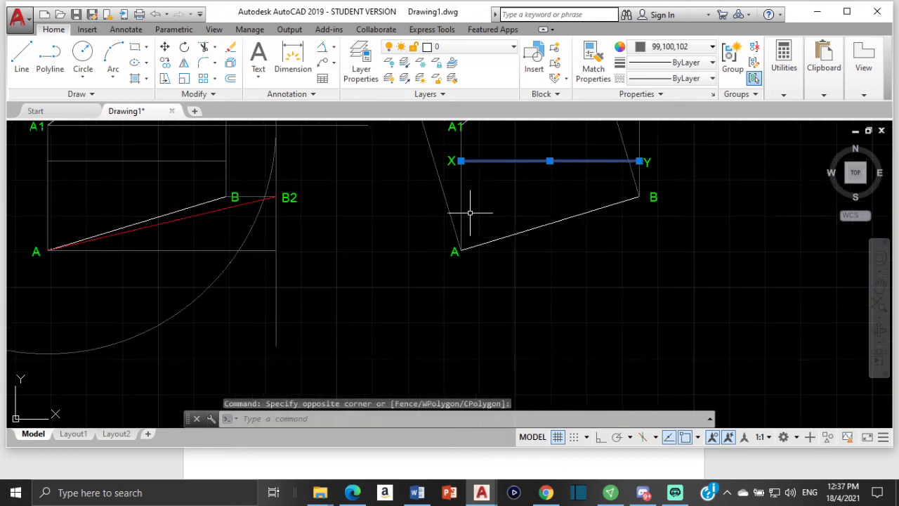
pyautogui.click(461, 199)
pyautogui.click(470, 201)
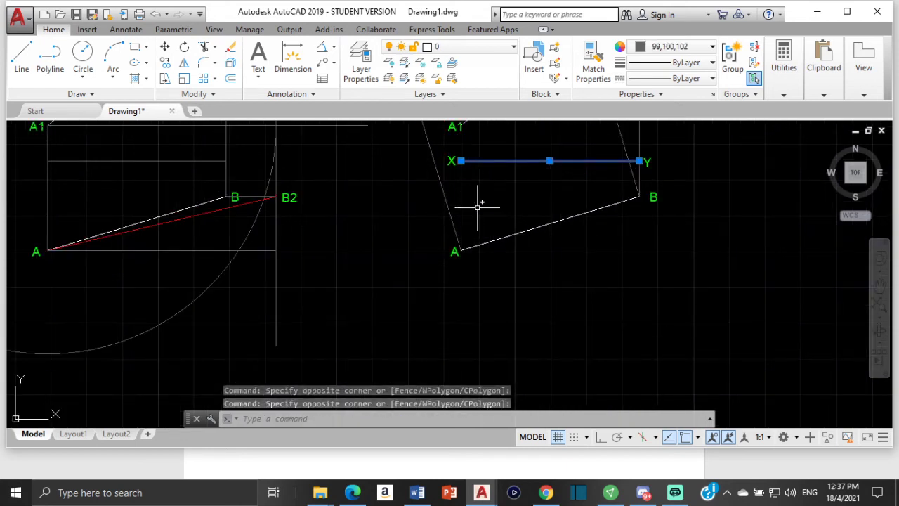
pyautogui.click(465, 198)
pyautogui.click(461, 212)
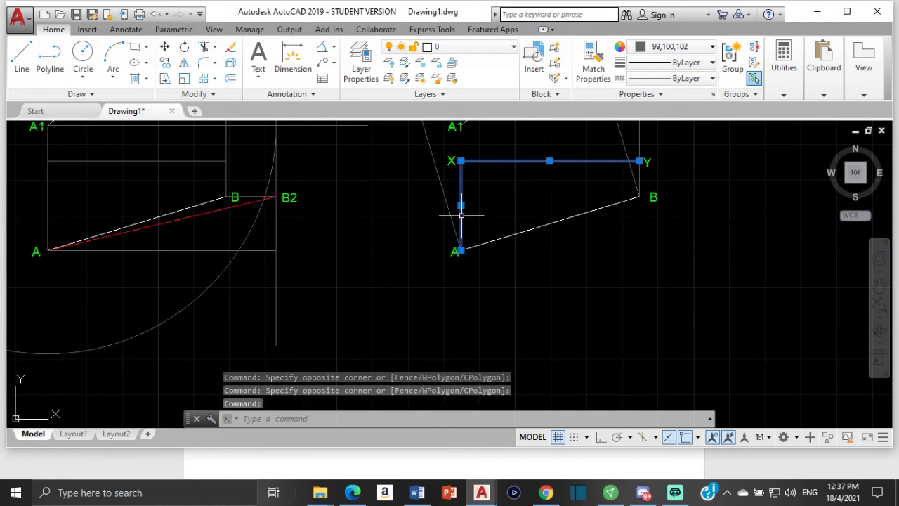
pyautogui.click(502, 236)
pyautogui.moveTo(545, 194); pyautogui.dragTo(532, 269, button='middle')
pyautogui.click(465, 178)
pyautogui.scroll(-4, 601, 187)
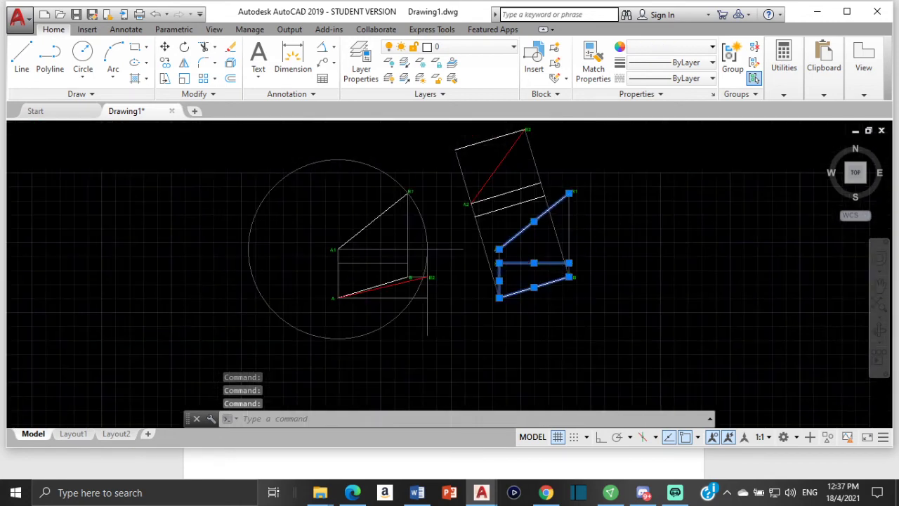
pyautogui.click(572, 205)
# Add the labels B1, Y, B, A1, X and A of the original views to the selection.
pyautogui.scroll(4, 573, 184)
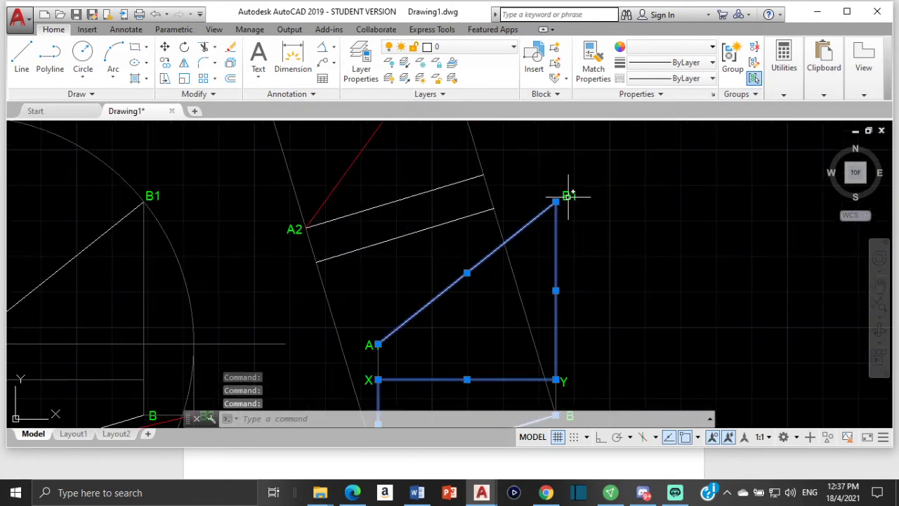
pyautogui.scroll(-4, 568, 225)
pyautogui.scroll(4, 568, 254)
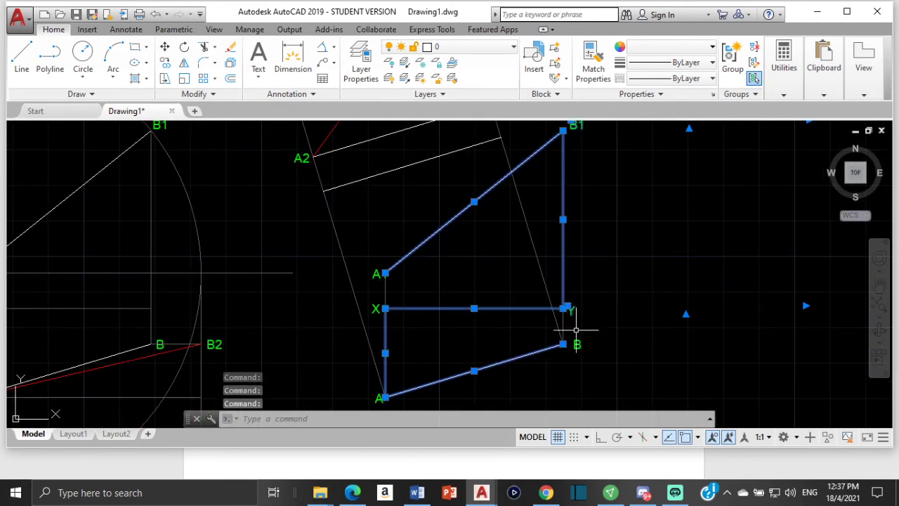
pyautogui.scroll(2, 379, 279)
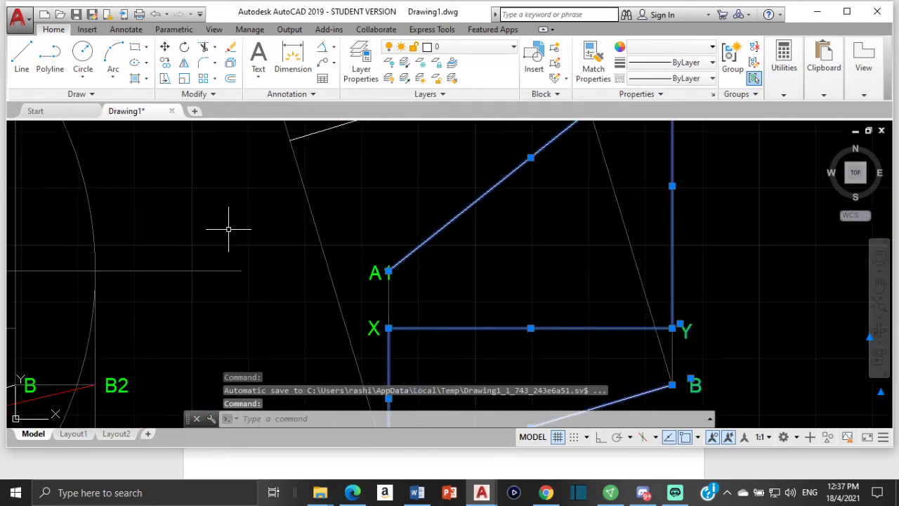
pyautogui.click(375, 273)
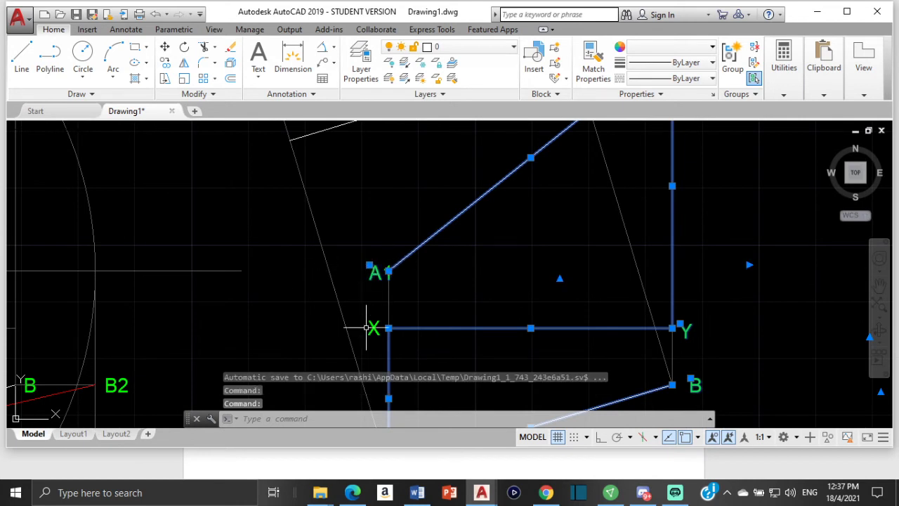
pyautogui.click(373, 328)
pyautogui.moveTo(371, 323); pyautogui.dragTo(479, 147, button='middle')
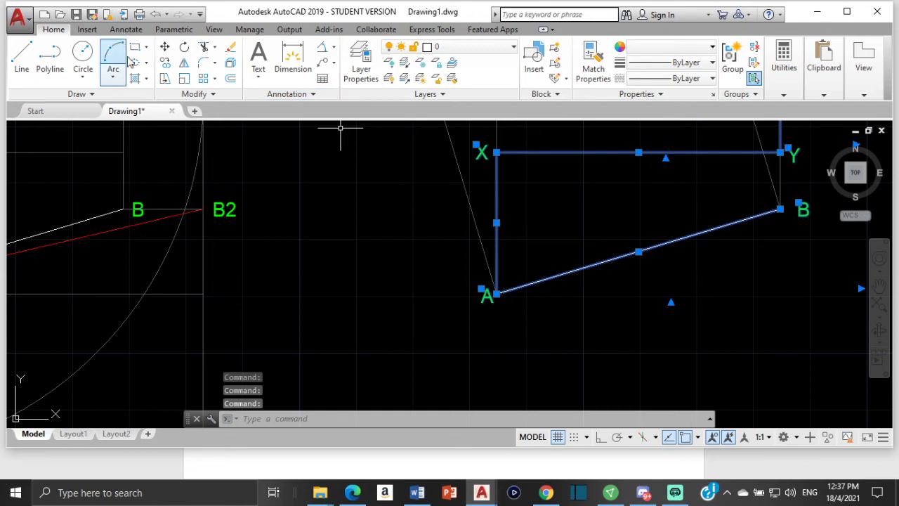
# Copy the selected views and labels horizontally to the empty area on their right, using B1 as the base point.
pyautogui.click(165, 62)
pyautogui.scroll(-4, 502, 225)
pyautogui.moveTo(611, 144); pyautogui.dragTo(437, 221, button='middle')
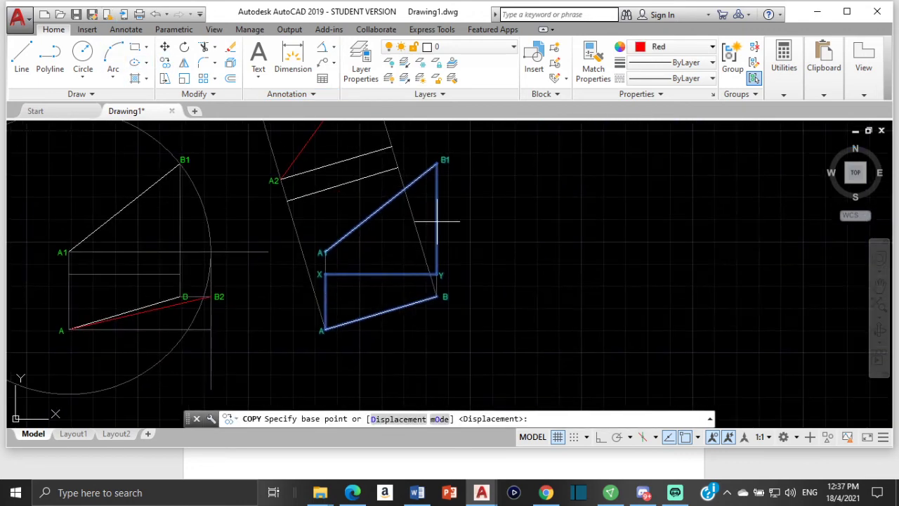
pyautogui.click(437, 163)
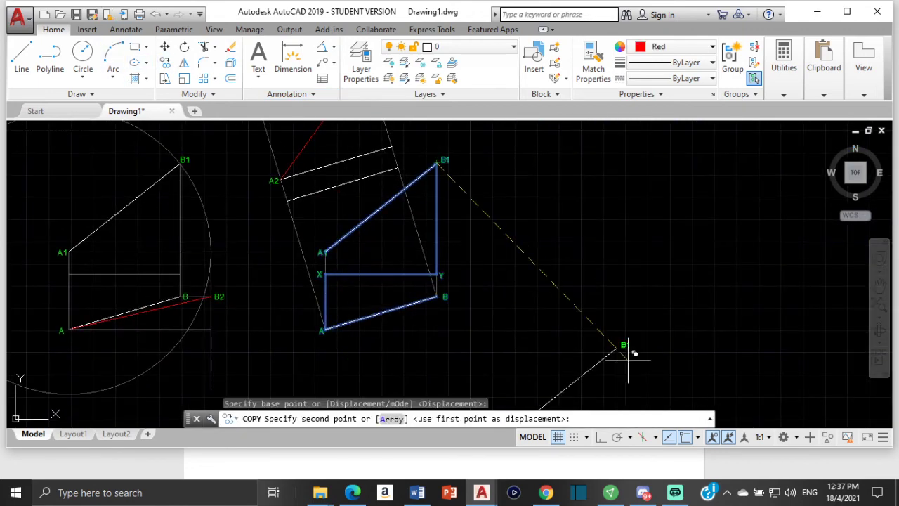
pyautogui.click(601, 438)
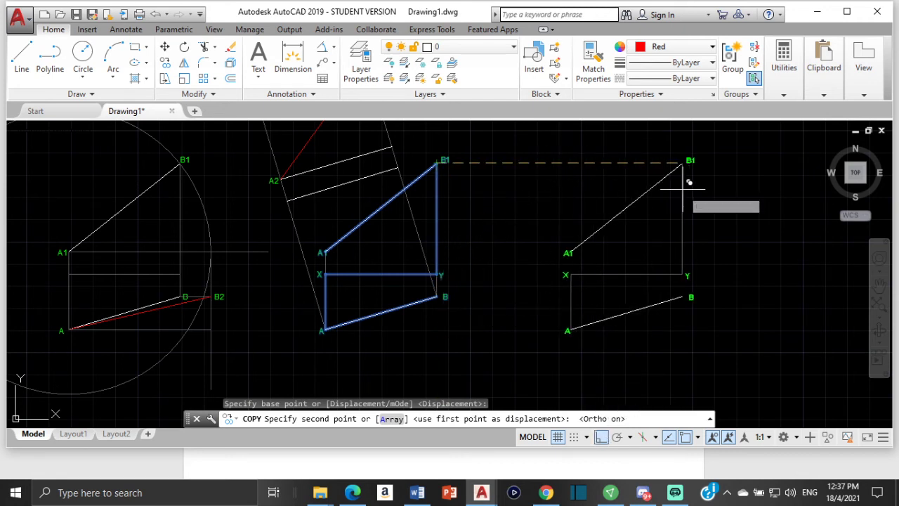
pyautogui.click(717, 201)
pyautogui.press('Escape')
pyautogui.press('Escape')
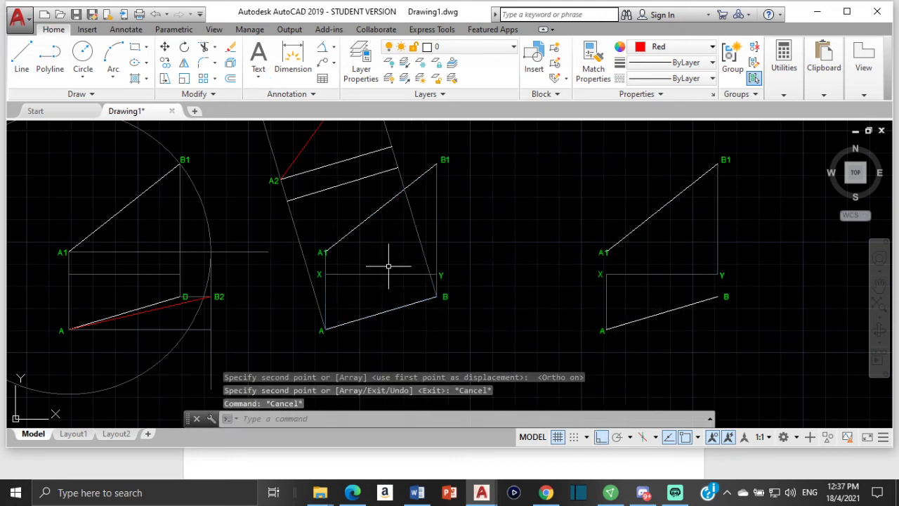
# Copy the projector segment between A1 and X from base point X to point X of the copied views.
pyautogui.scroll(4, 340, 265)
pyautogui.click(274, 256)
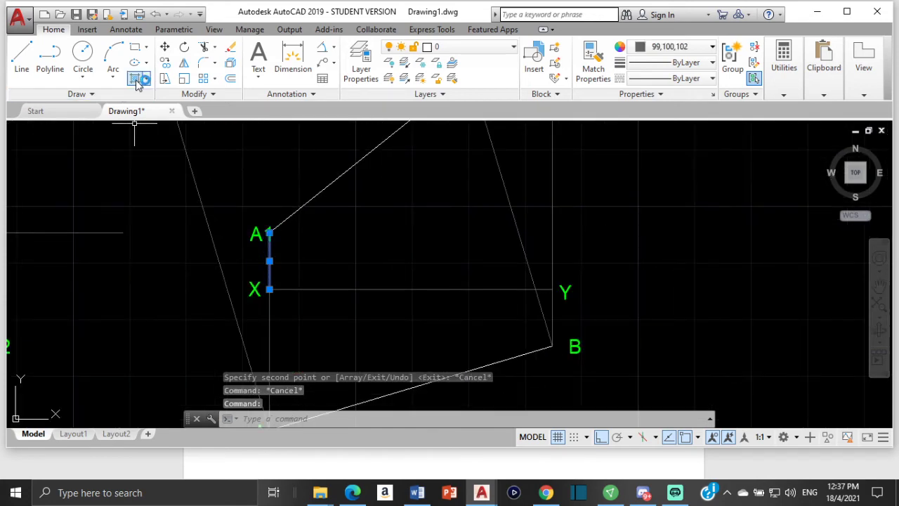
pyautogui.click(165, 62)
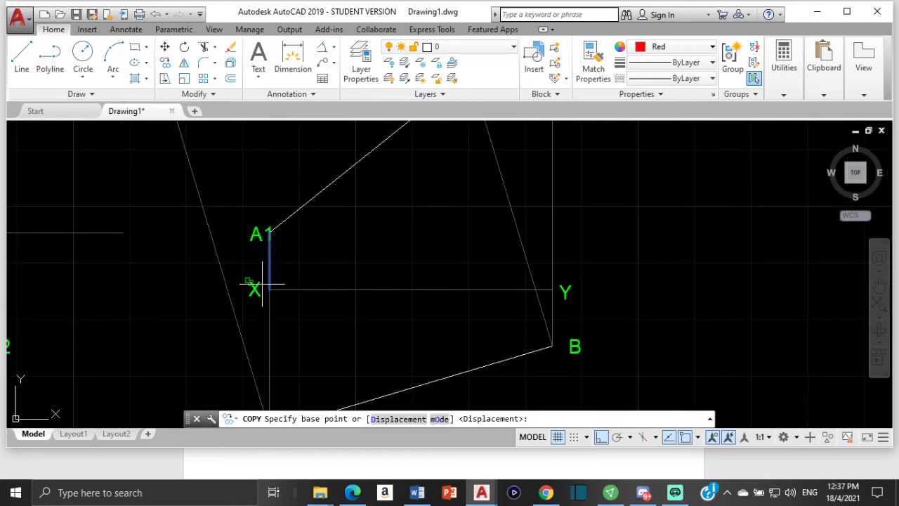
pyautogui.click(269, 288)
pyautogui.scroll(-2, 390, 244)
pyautogui.moveTo(394, 242); pyautogui.dragTo(397, 217, button='middle')
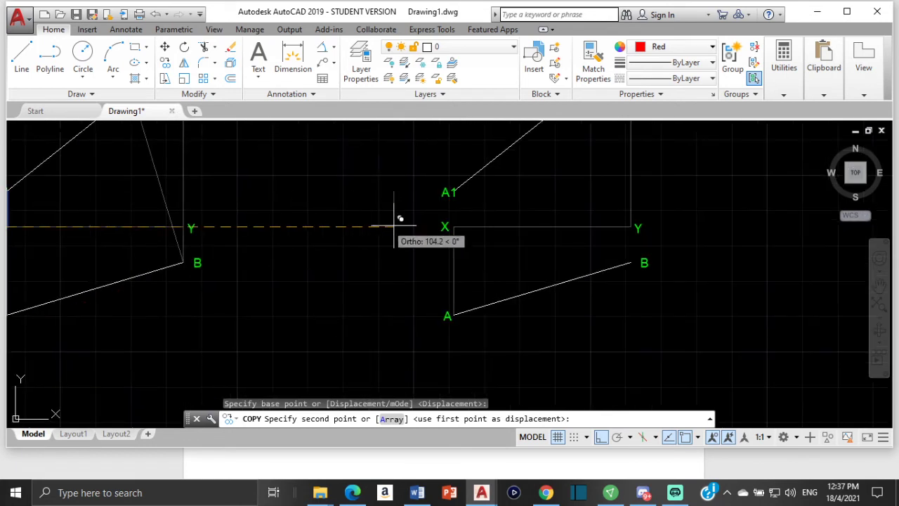
pyautogui.scroll(4, 397, 217)
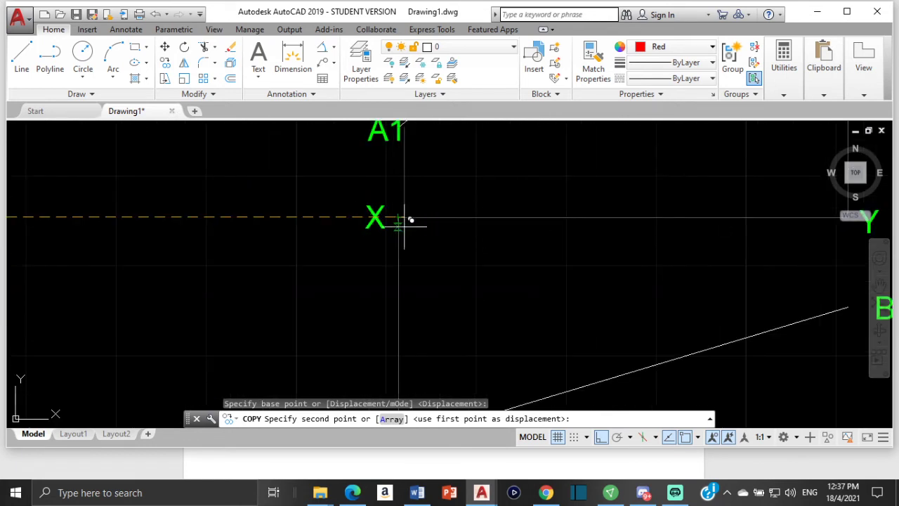
pyautogui.click(398, 216)
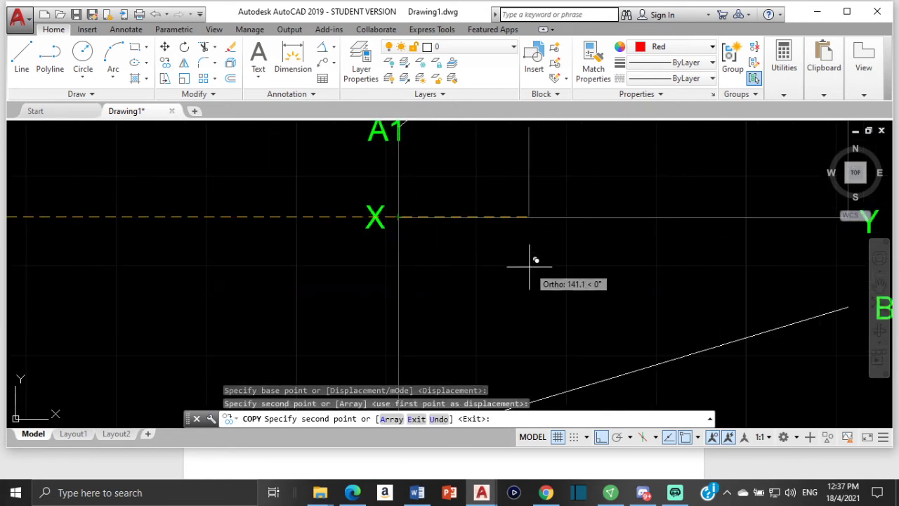
pyautogui.press('Escape')
# Set the current colour to 99,100,102 and draw the projector from Y to B in the copied views.
pyautogui.scroll(-4, 530, 265)
pyautogui.moveTo(530, 269); pyautogui.dragTo(325, 186, button='middle')
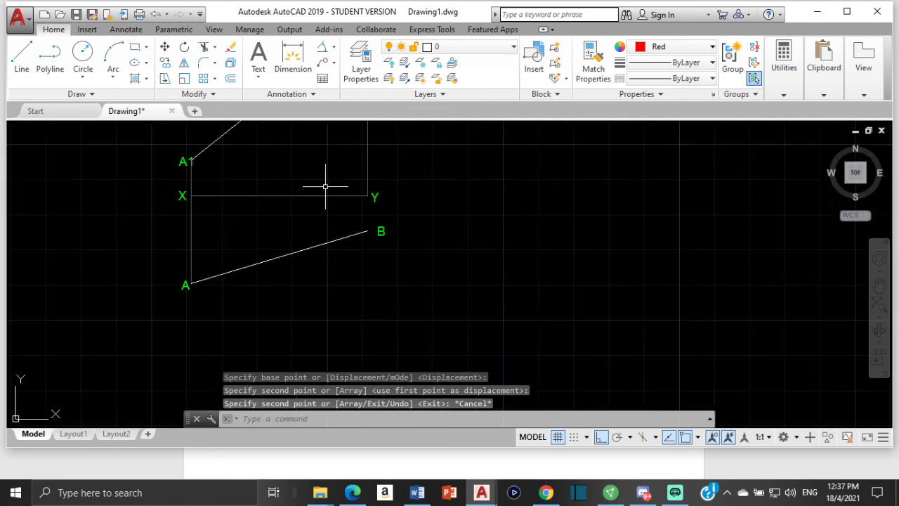
pyautogui.click(21, 58)
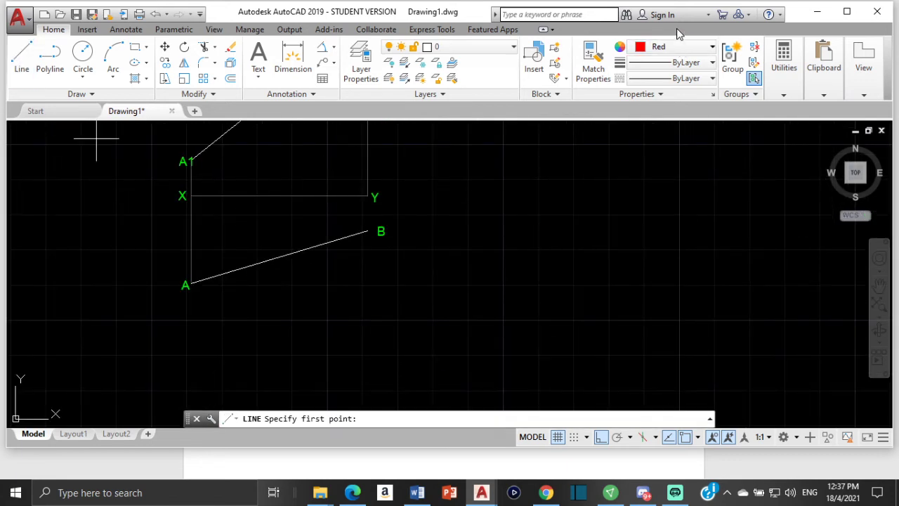
pyautogui.click(680, 47)
pyautogui.click(636, 113)
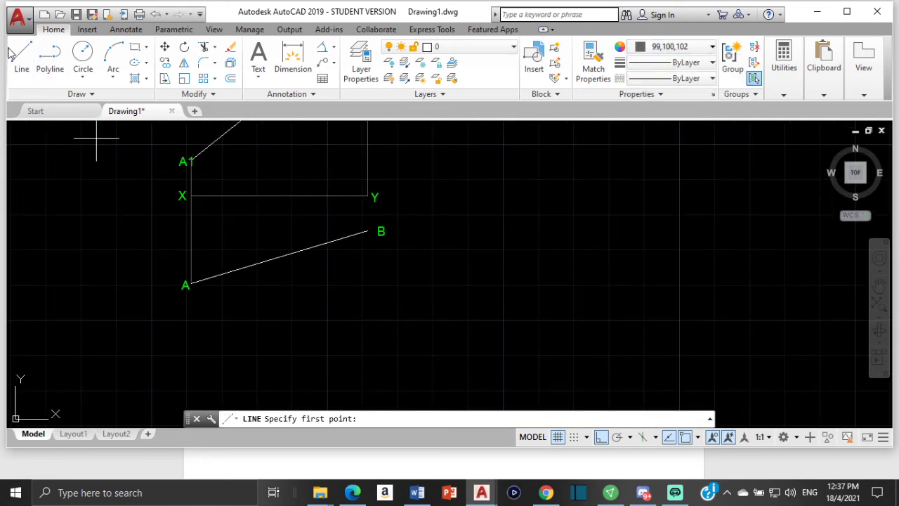
pyautogui.click(17, 64)
pyautogui.scroll(2, 322, 150)
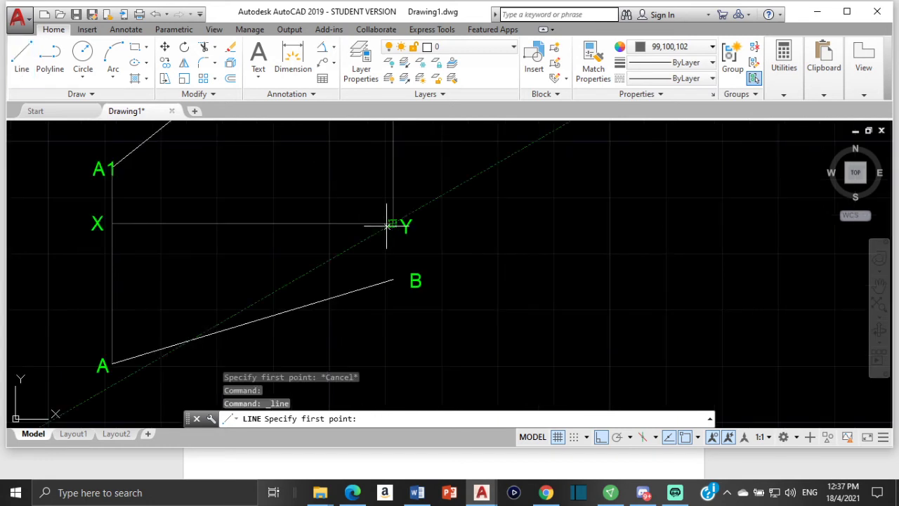
pyautogui.click(374, 197)
pyautogui.click(392, 280)
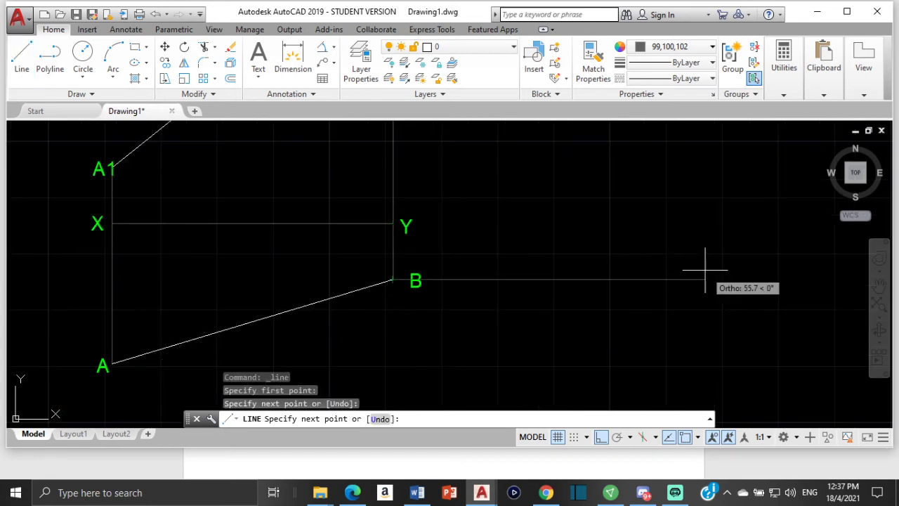
pyautogui.press('Escape')
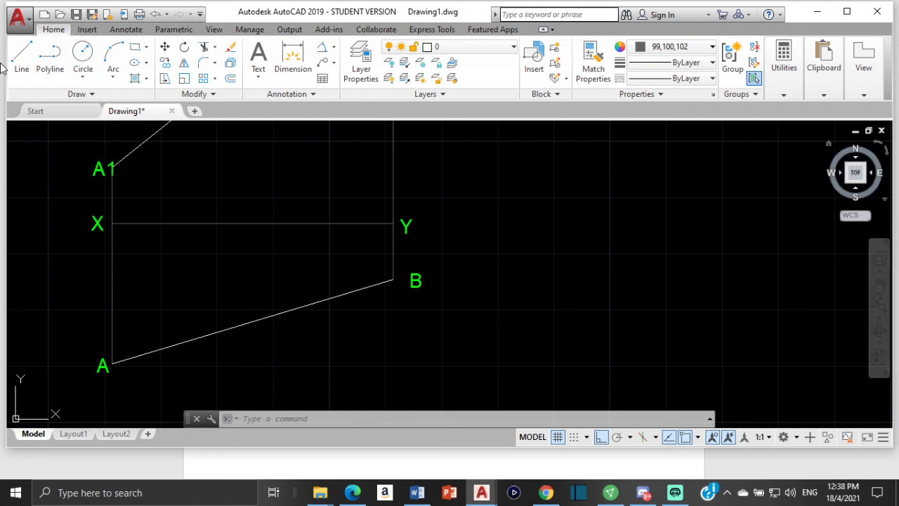
pyautogui.click(22, 56)
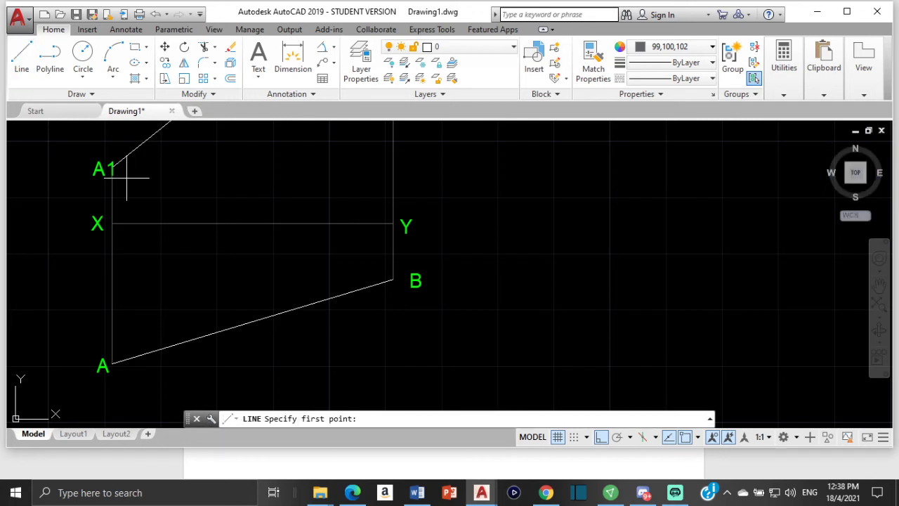
pyautogui.scroll(4, 120, 176)
pyautogui.click(95, 140)
pyautogui.scroll(-5, 443, 276)
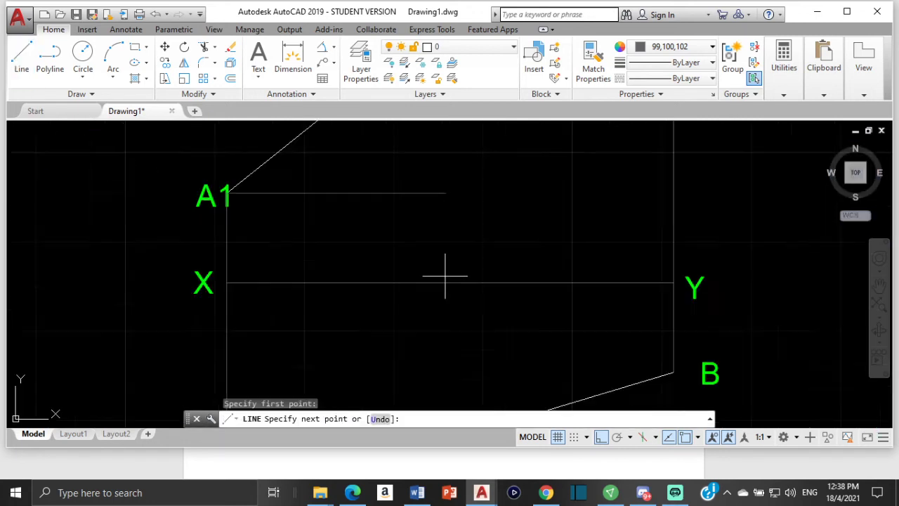
pyautogui.moveTo(436, 280); pyautogui.dragTo(436, 279, button='middle')
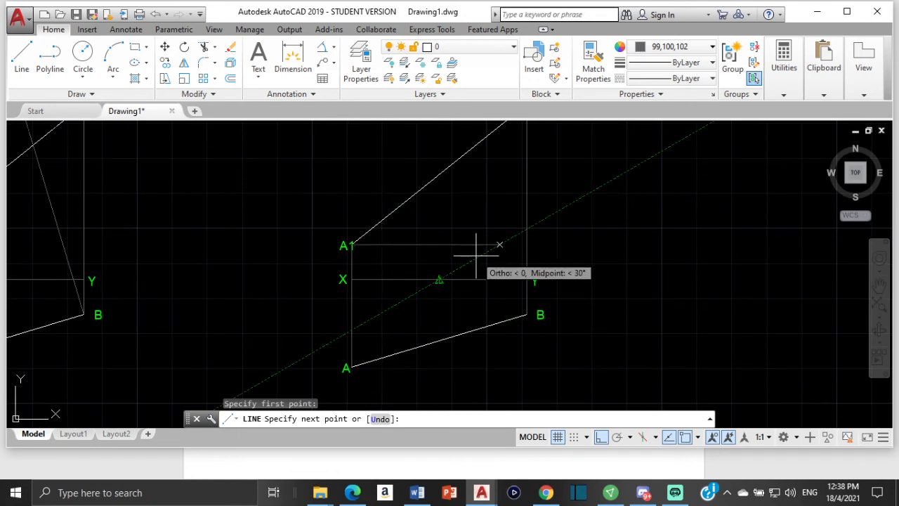
pyautogui.press('Escape')
pyautogui.press('Escape')
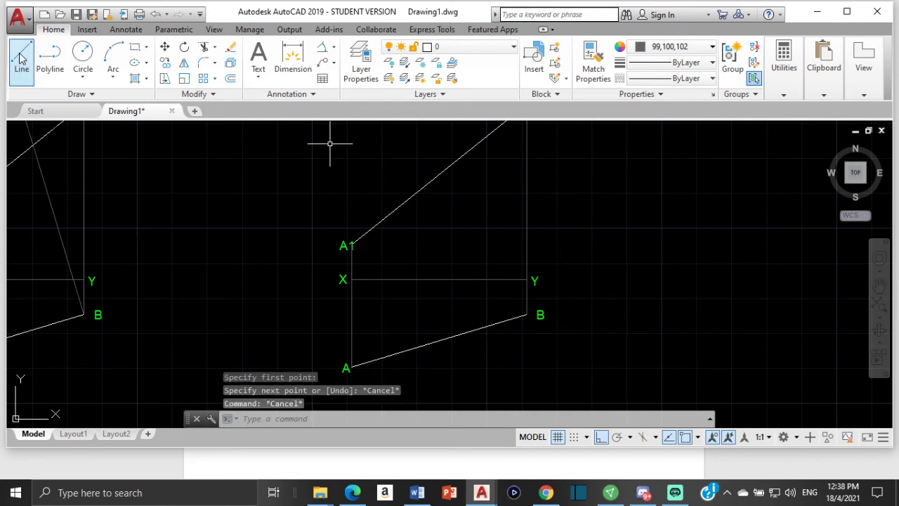
# Draw a horizontal construction line from A in the copied views, extending rightward well past B.
pyautogui.click(22, 56)
pyautogui.moveTo(370, 374); pyautogui.dragTo(342, 243, button='middle')
pyautogui.scroll(3, 342, 243)
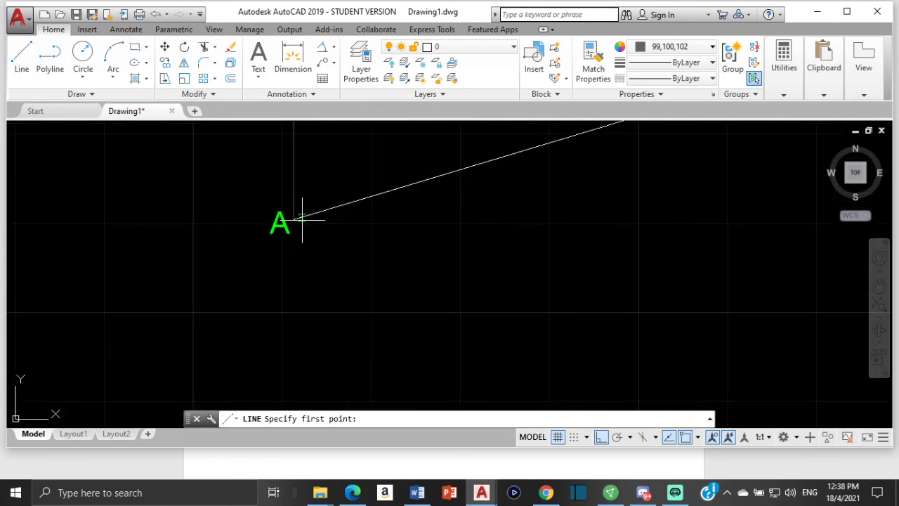
pyautogui.click(293, 219)
pyautogui.scroll(-2, 744, 252)
pyautogui.moveTo(842, 246); pyautogui.dragTo(500, 250, button='middle')
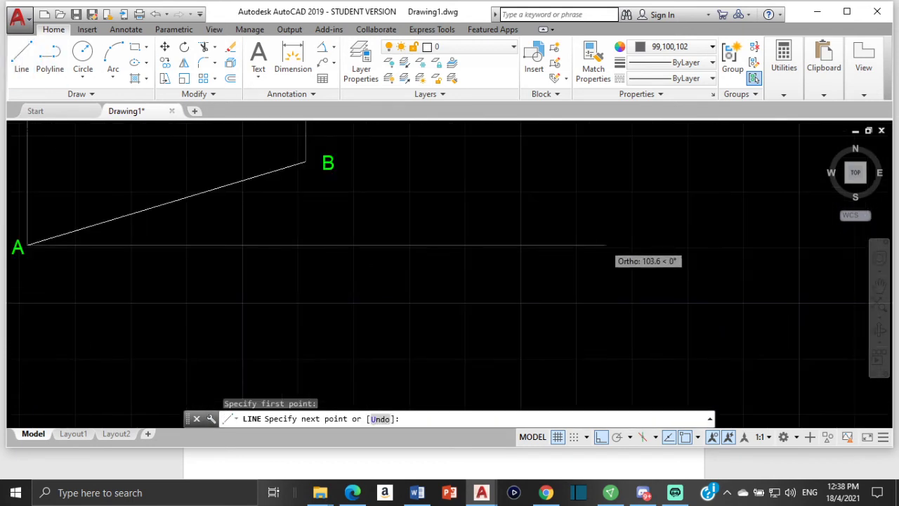
pyautogui.scroll(-3, 612, 245)
pyautogui.click(744, 246)
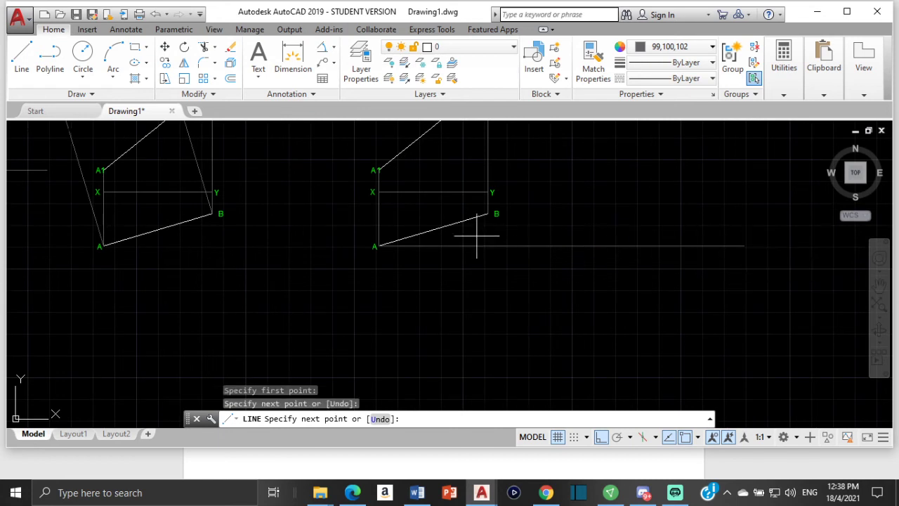
pyautogui.press('Escape')
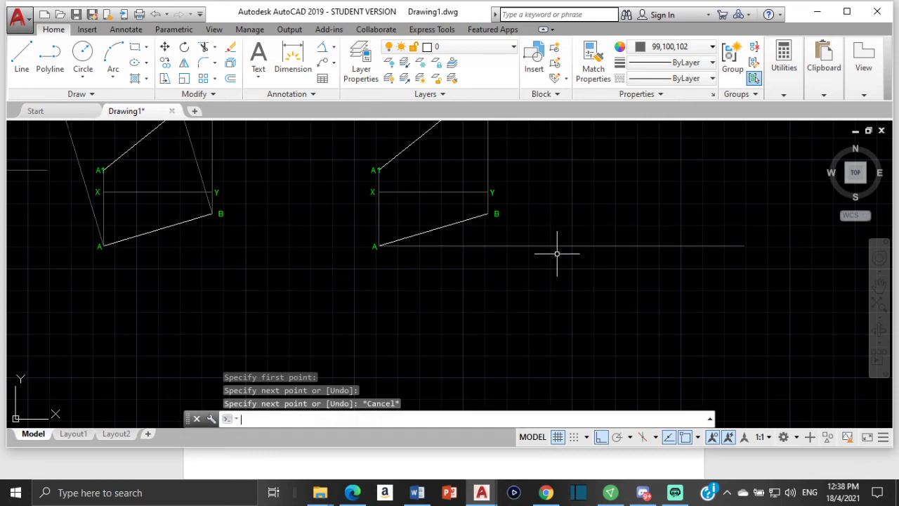
# Draw a horizontal construction line rightward from B in the copied views, above the line drawn from A.
pyautogui.press('space')
pyautogui.scroll(4, 506, 232)
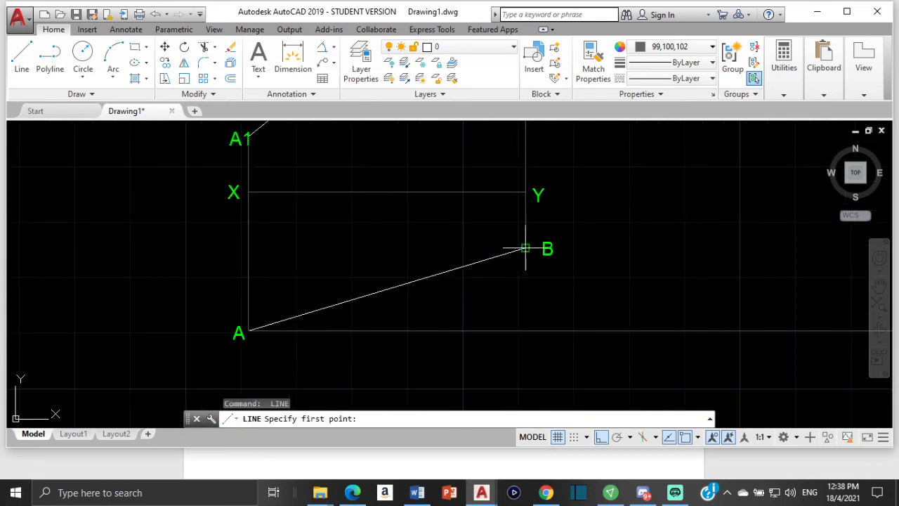
pyautogui.click(525, 248)
pyautogui.scroll(-2, 652, 246)
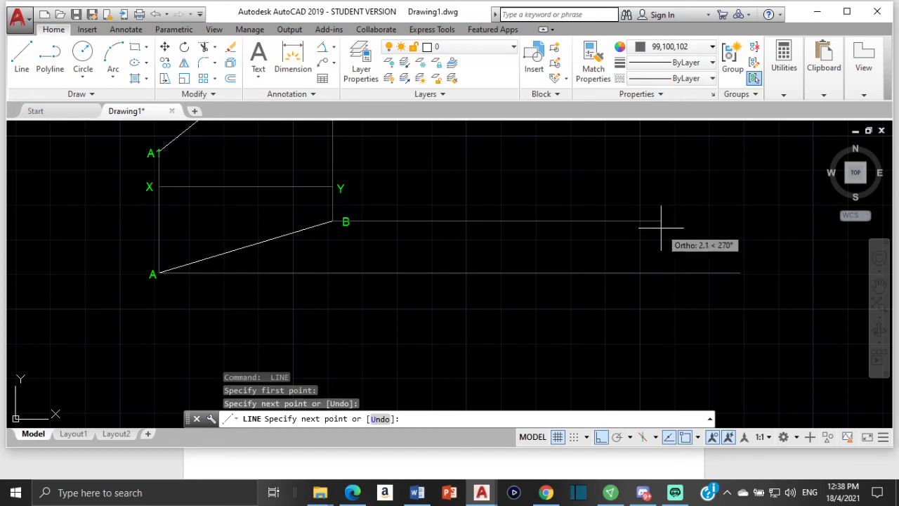
pyautogui.press('Escape')
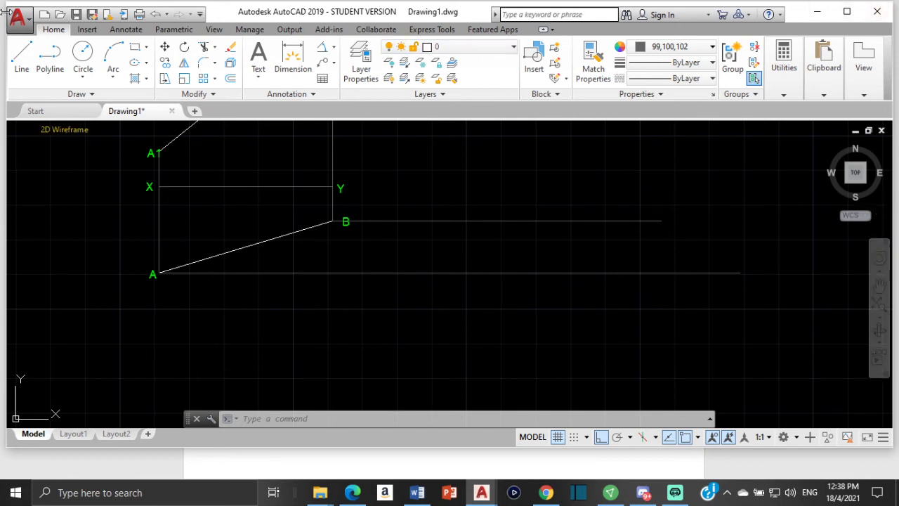
# Draw a vertical line just right of B, connecting the horizontal construction line from B down to the one from A.
pyautogui.click(22, 57)
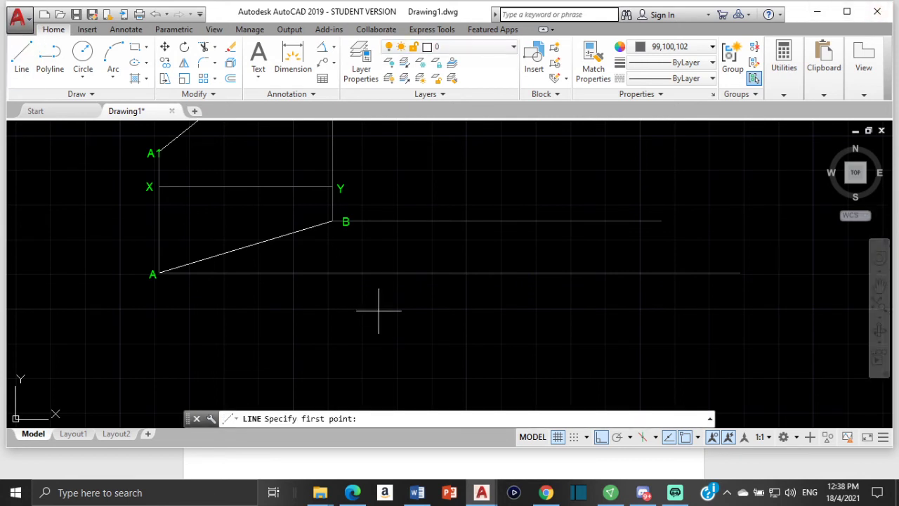
pyautogui.click(417, 222)
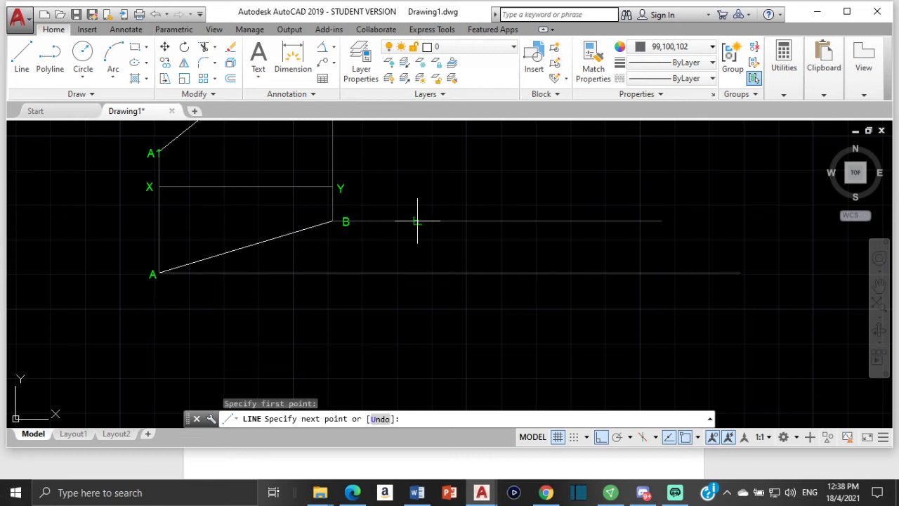
pyautogui.click(417, 273)
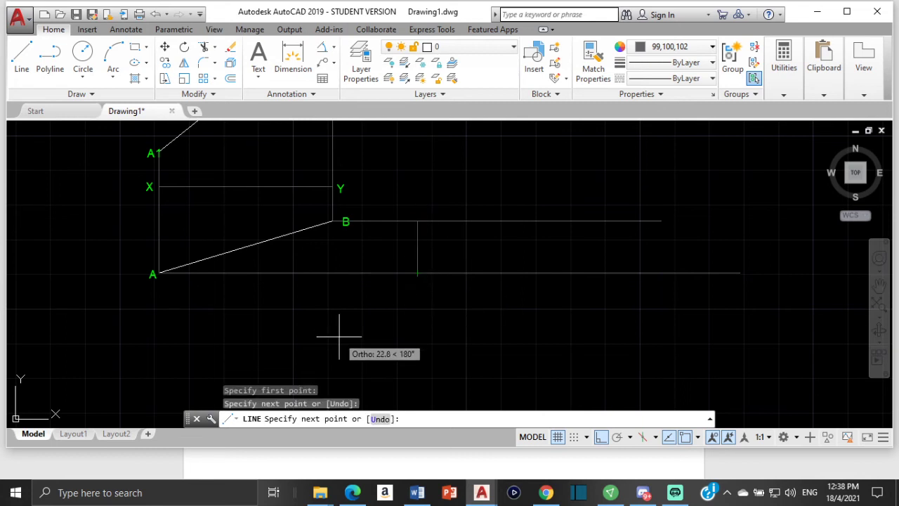
pyautogui.press('Escape')
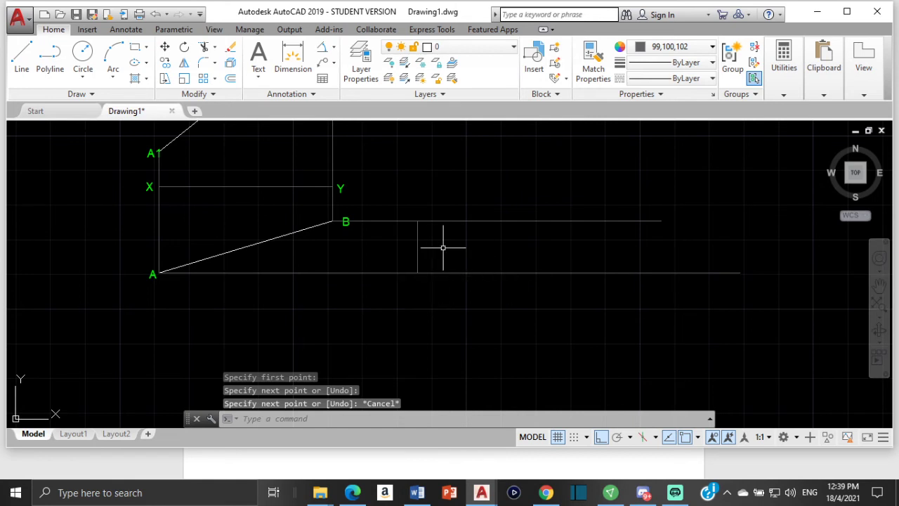
# Measure the distance from B1 to A1 in the copied views.
pyautogui.scroll(-2, 159, 136)
pyautogui.moveTo(169, 212); pyautogui.dragTo(157, 257, button='middle')
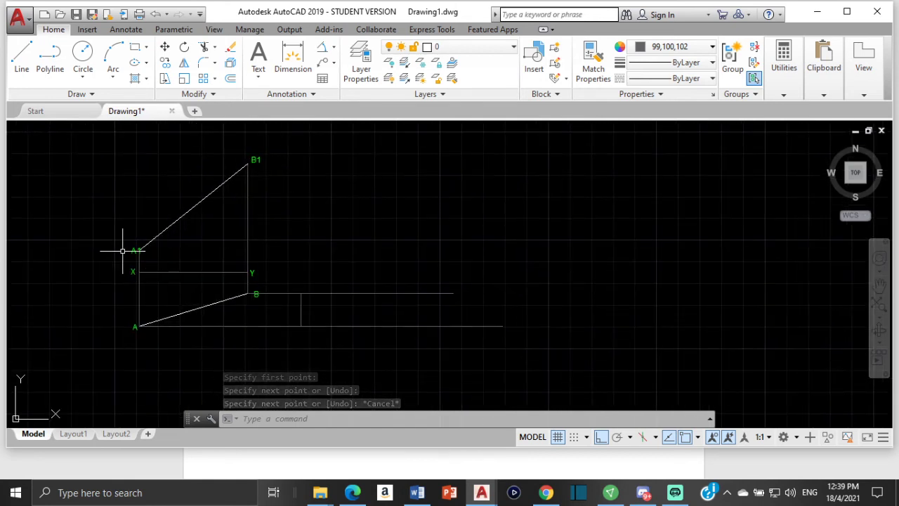
pyautogui.click(712, 49)
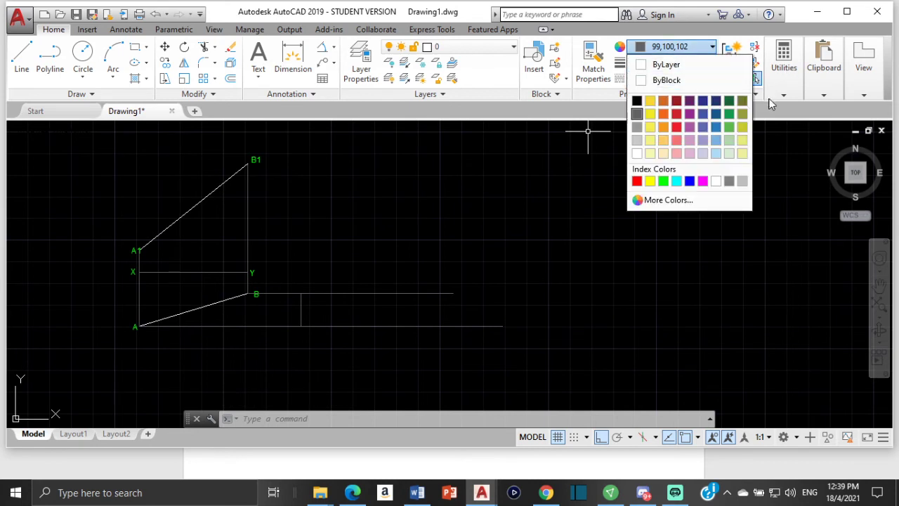
pyautogui.click(785, 93)
pyautogui.click(786, 137)
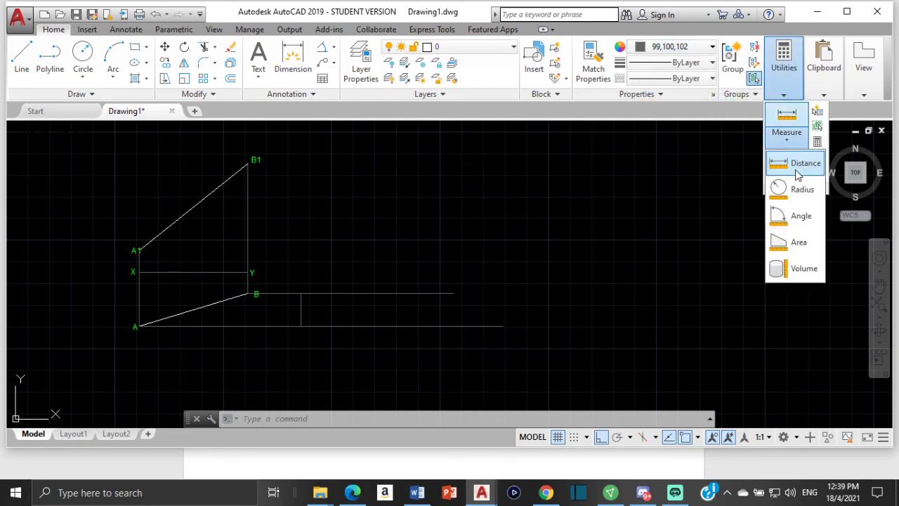
pyautogui.click(802, 167)
pyautogui.scroll(5, 196, 267)
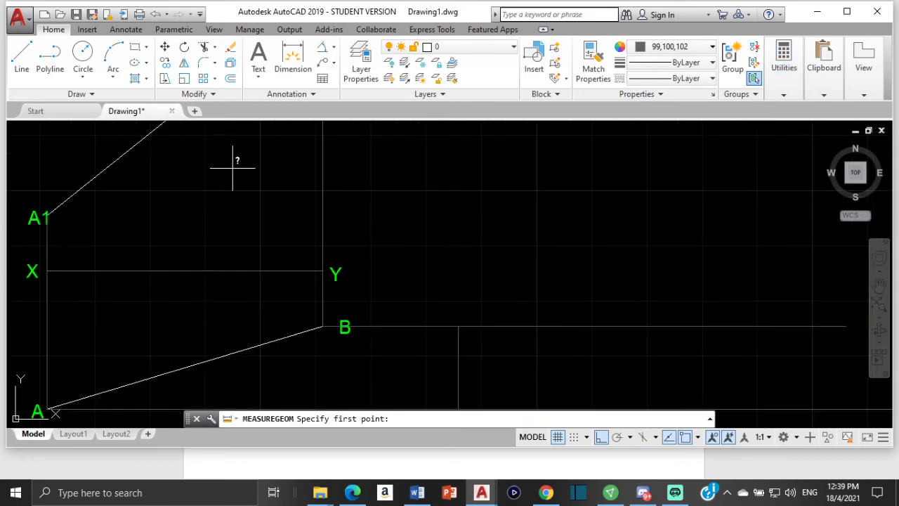
pyautogui.click(294, 156)
pyautogui.scroll(-4, 166, 251)
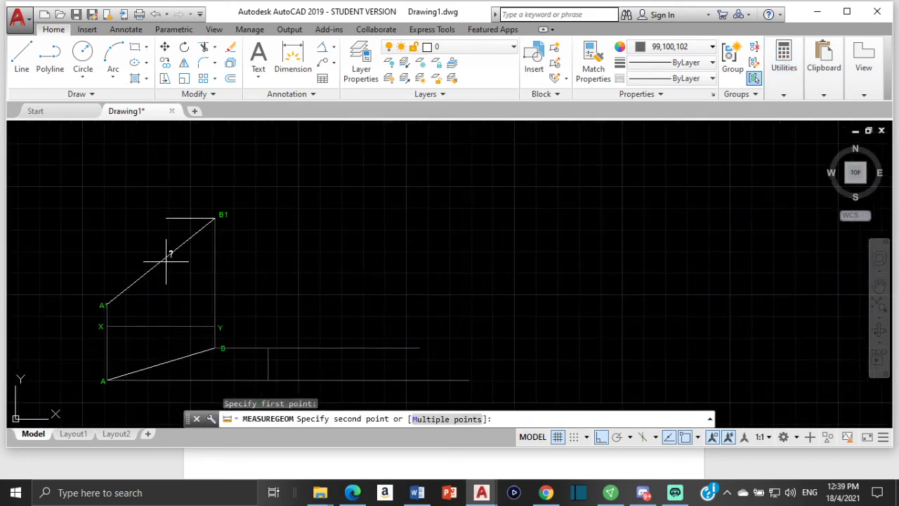
pyautogui.scroll(6, 216, 261)
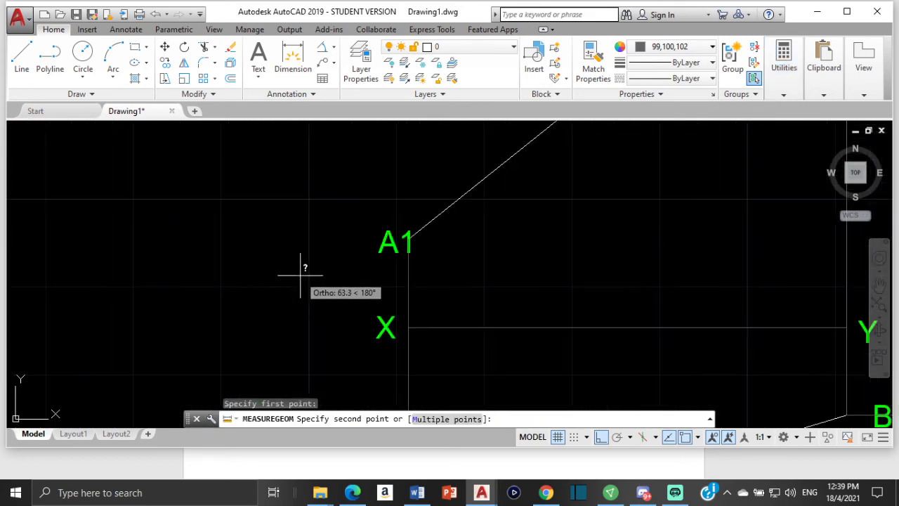
pyautogui.click(422, 232)
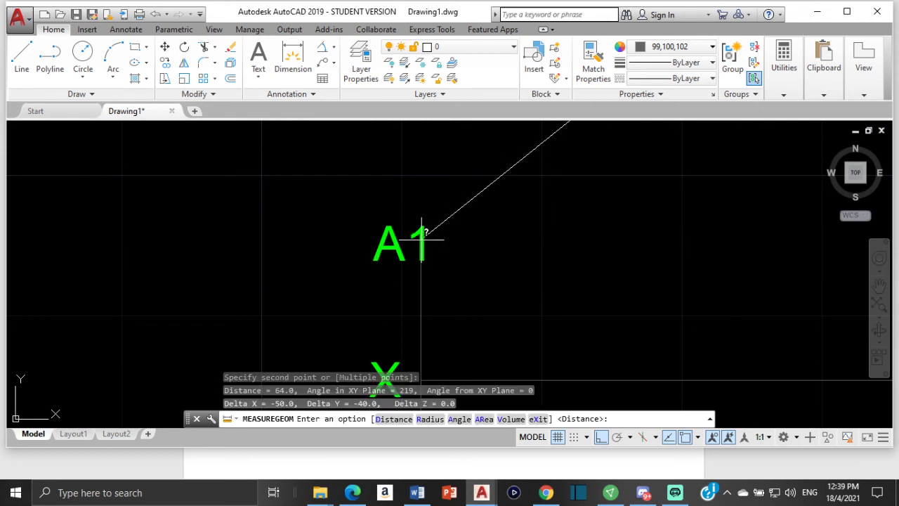
pyautogui.press('Escape')
pyautogui.scroll(-5, 424, 237)
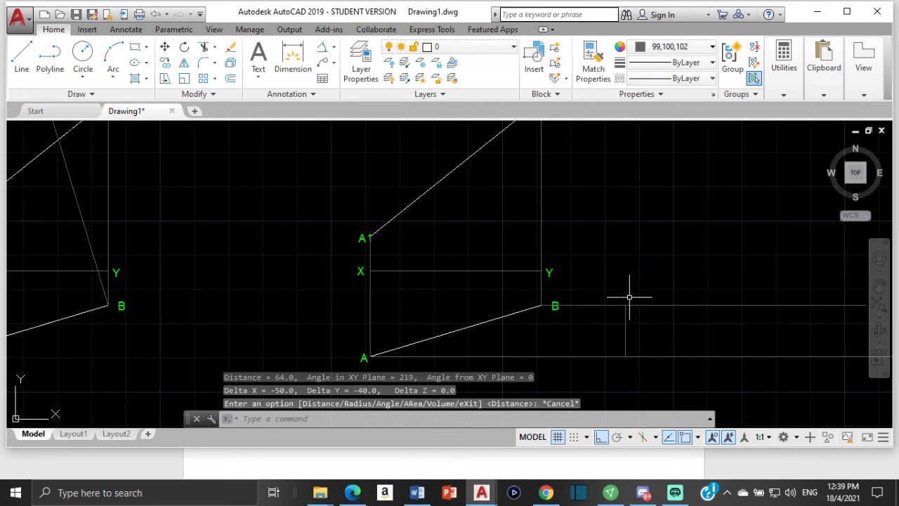
pyautogui.moveTo(629, 297); pyautogui.dragTo(462, 225, button='middle')
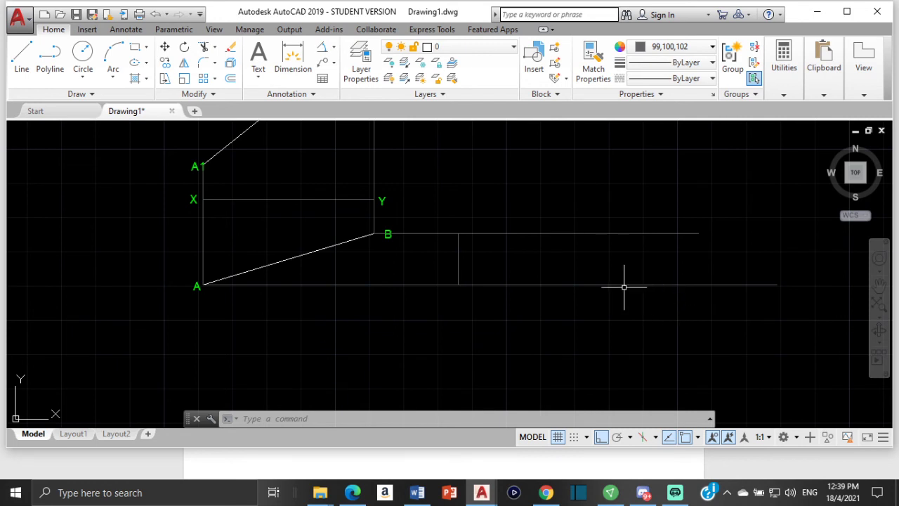
pyautogui.write('tr')
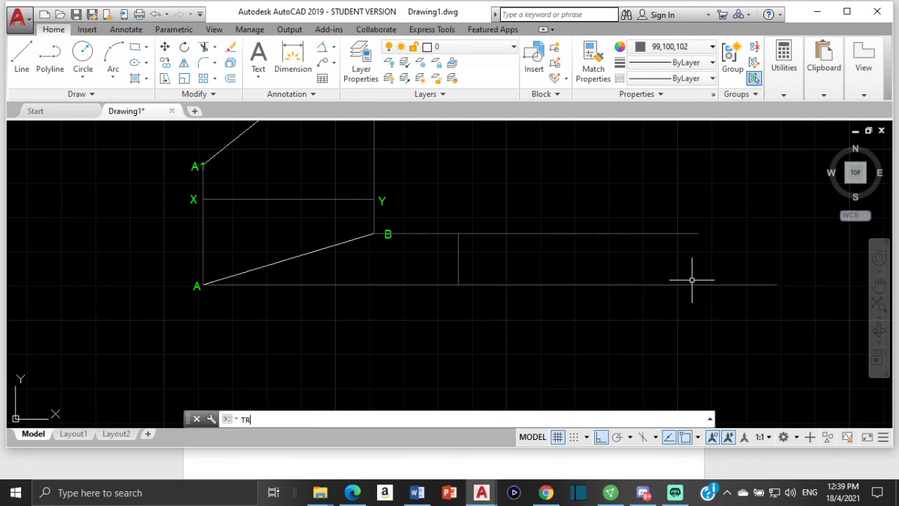
pyautogui.press('Return')
pyautogui.write('TR')
pyautogui.press('Return')
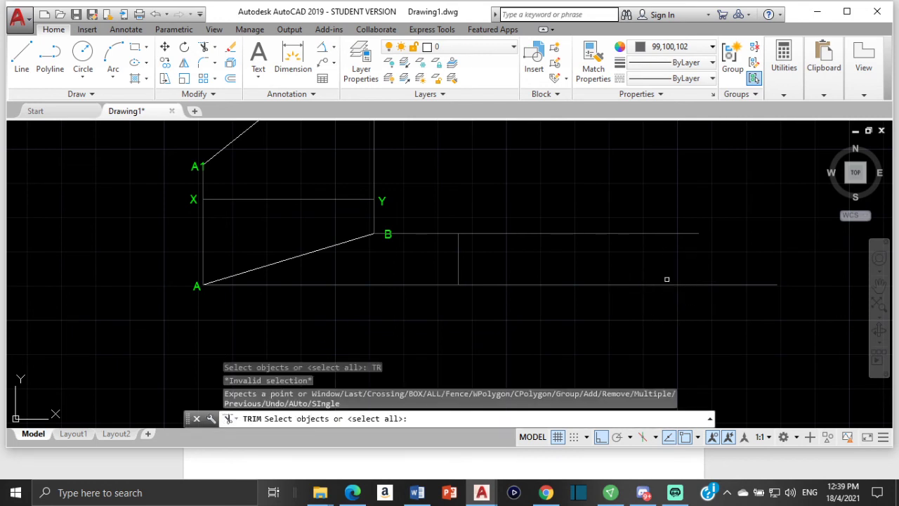
pyautogui.click(660, 284)
pyautogui.press('Escape')
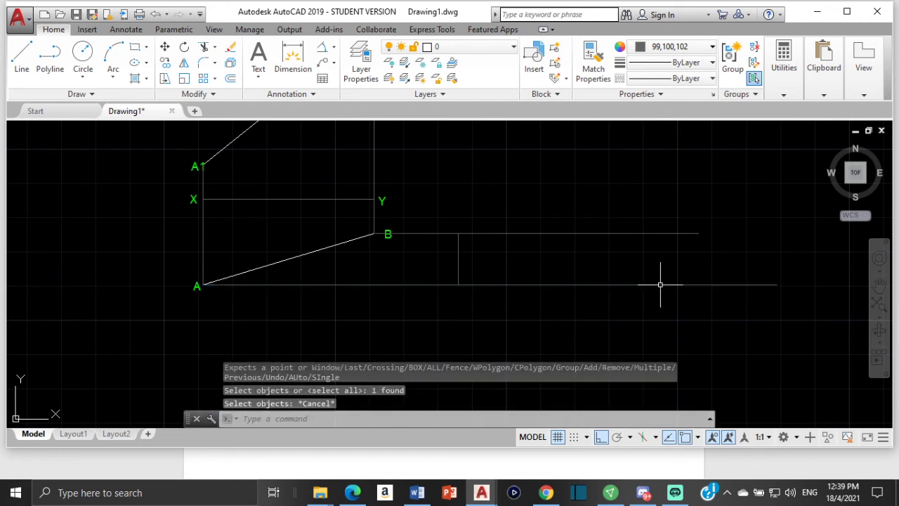
pyautogui.press('Escape')
pyautogui.press('Escape')
# Trim the part of the horizontal line from A that extends right beyond the vertical line, using all objects as cutting edges.
pyautogui.write('tr')
pyautogui.press('Return')
pyautogui.press('Return')
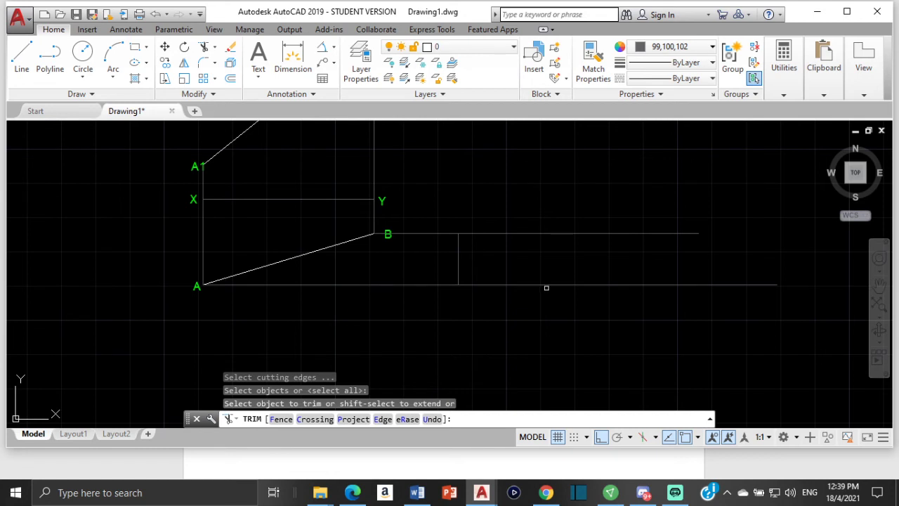
pyautogui.moveTo(547, 288); pyautogui.dragTo(545, 279)
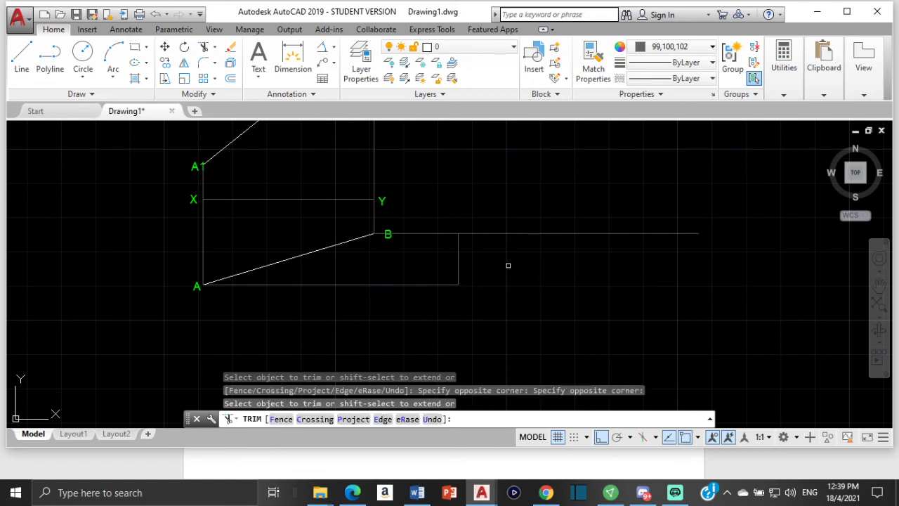
pyautogui.press('Escape')
# Draw a horizontal line 64 long to the right from the lower end of the vertical line.
pyautogui.click(22, 56)
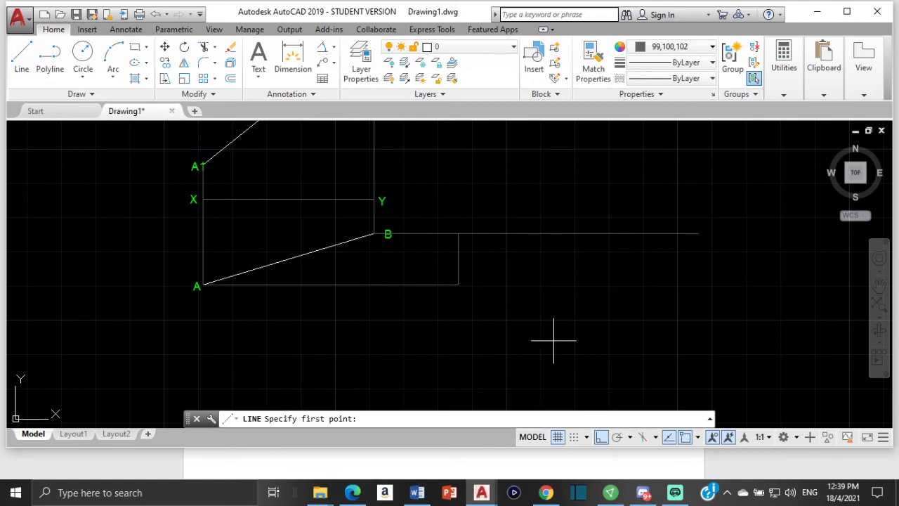
pyautogui.click(460, 286)
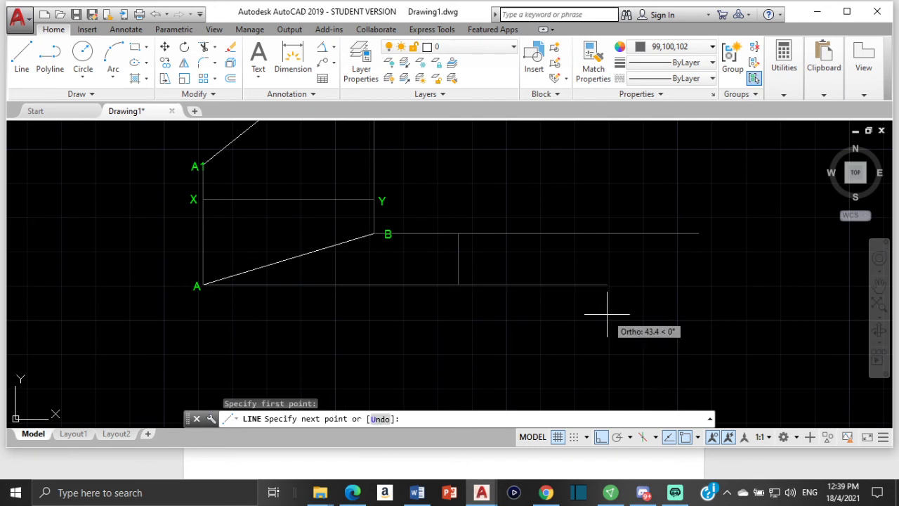
pyautogui.write('6')
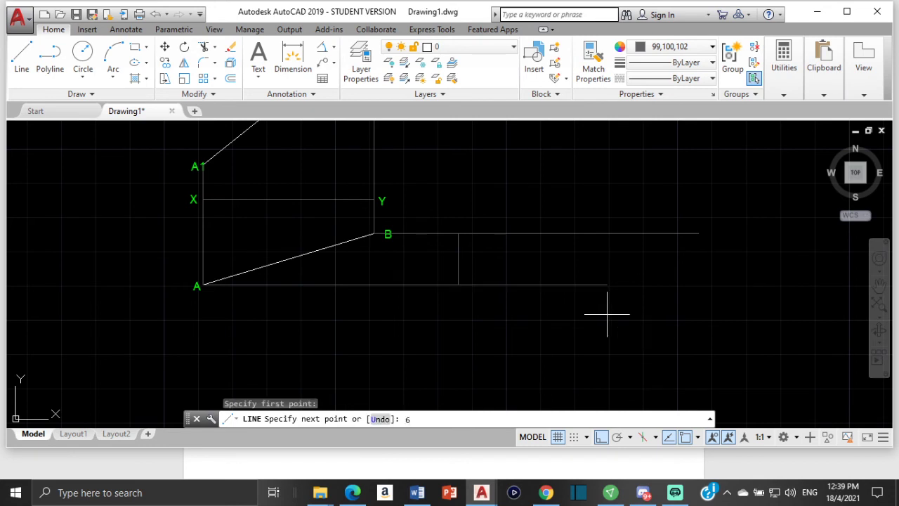
pyautogui.write('4')
pyautogui.press('Return')
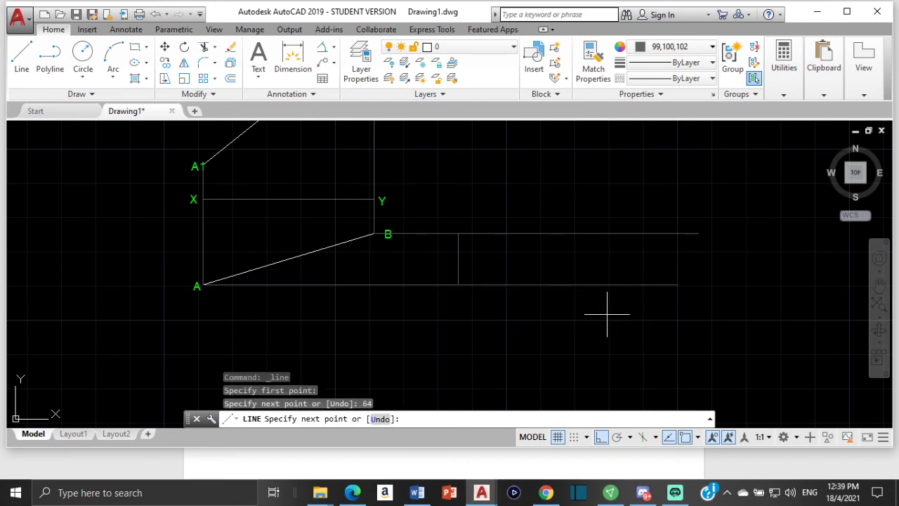
pyautogui.press('Escape')
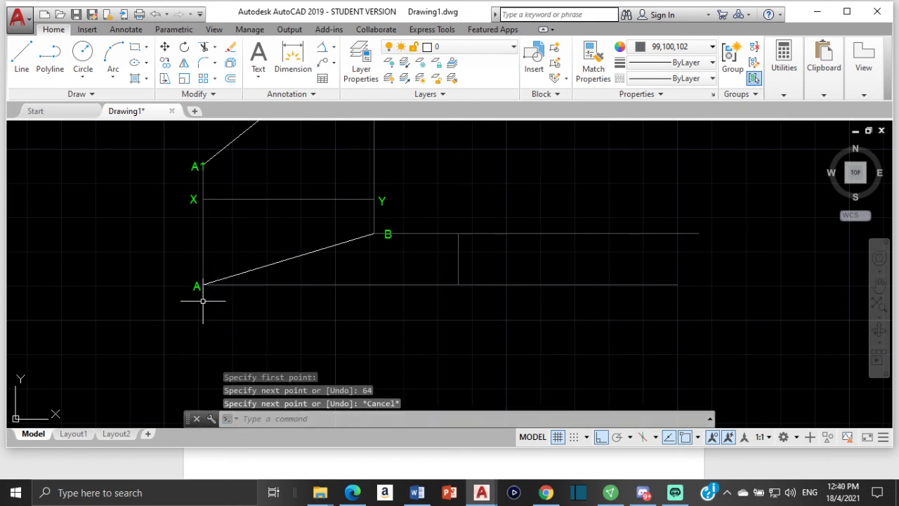
# Copy the label A horizontally to the lower end of the vertical line.
pyautogui.click(194, 285)
pyautogui.click(186, 324)
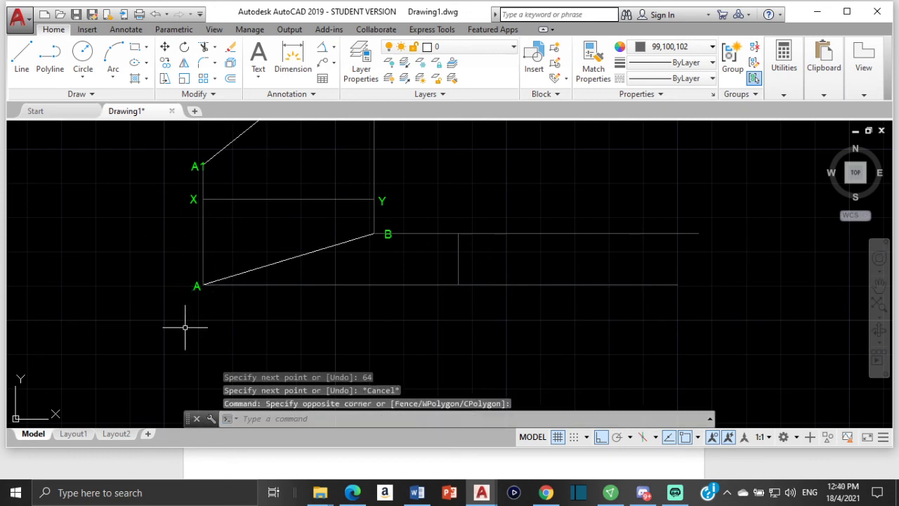
pyautogui.click(194, 285)
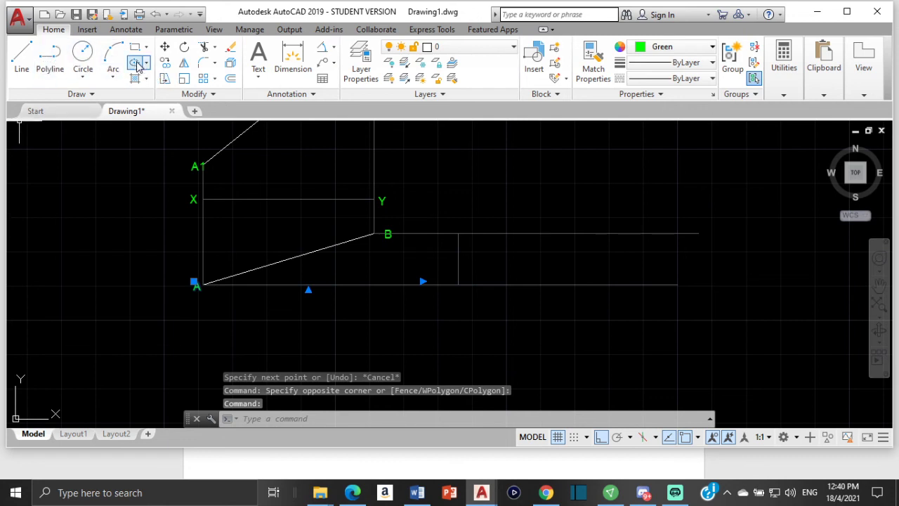
pyautogui.click(165, 63)
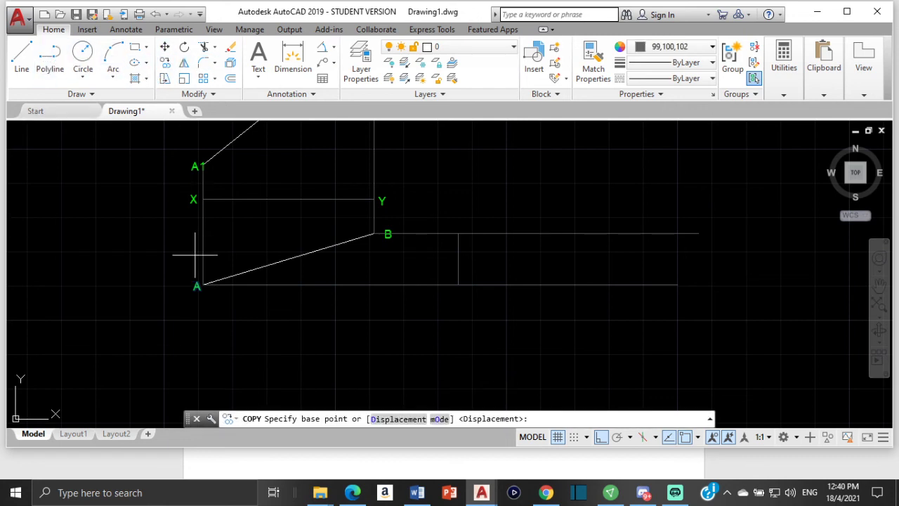
pyautogui.click(197, 285)
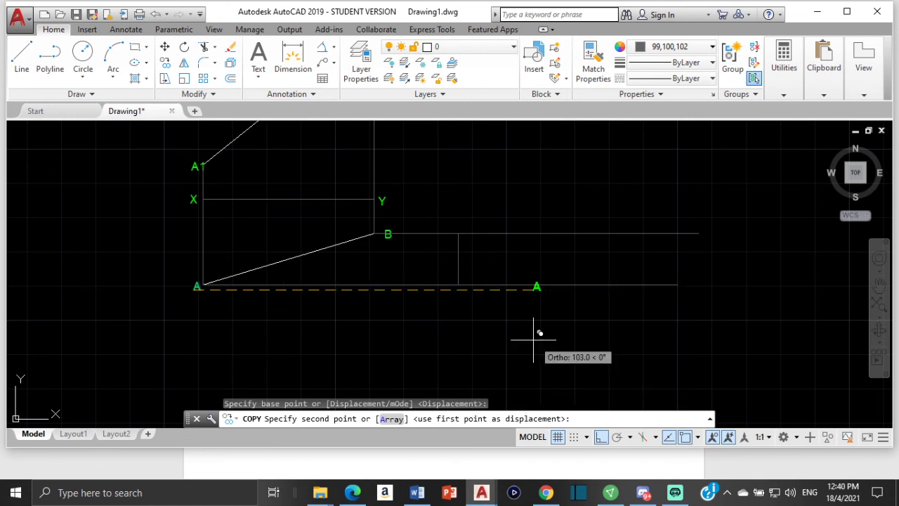
pyautogui.click(459, 312)
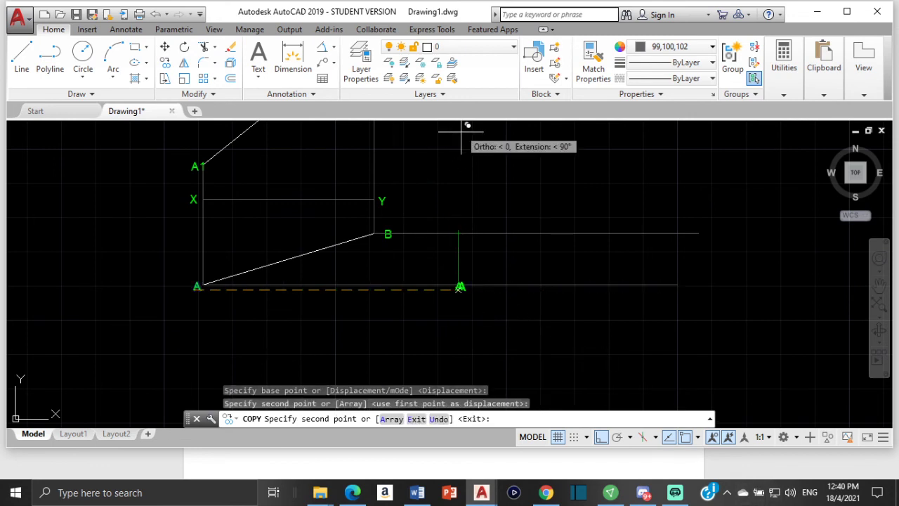
# With ortho and object snap off, place further copies of label A above the vertical line's upper end and beside the 64-long line's right end.
pyautogui.click(600, 437)
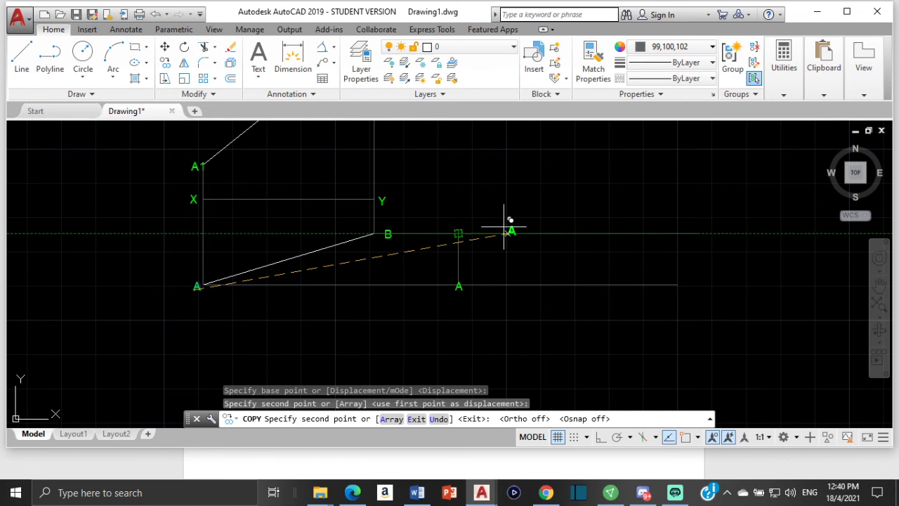
pyautogui.click(458, 226)
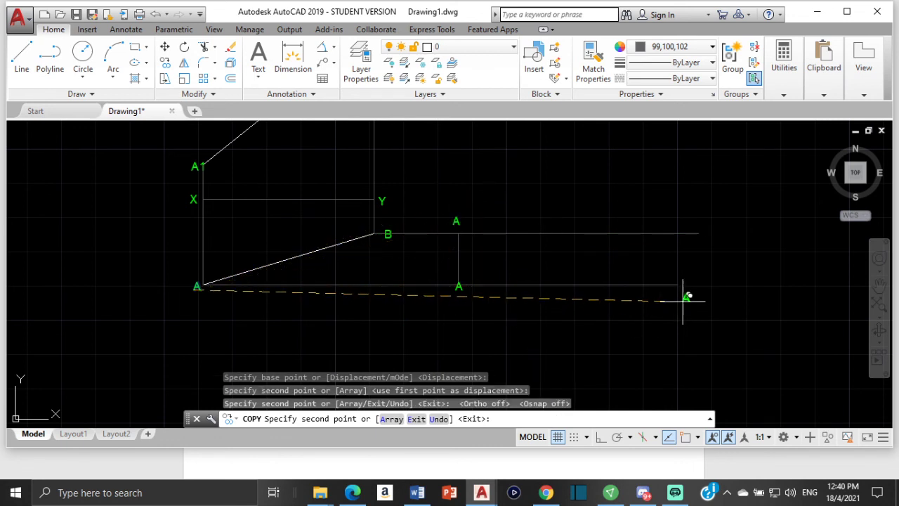
pyautogui.click(690, 290)
pyautogui.press('Escape')
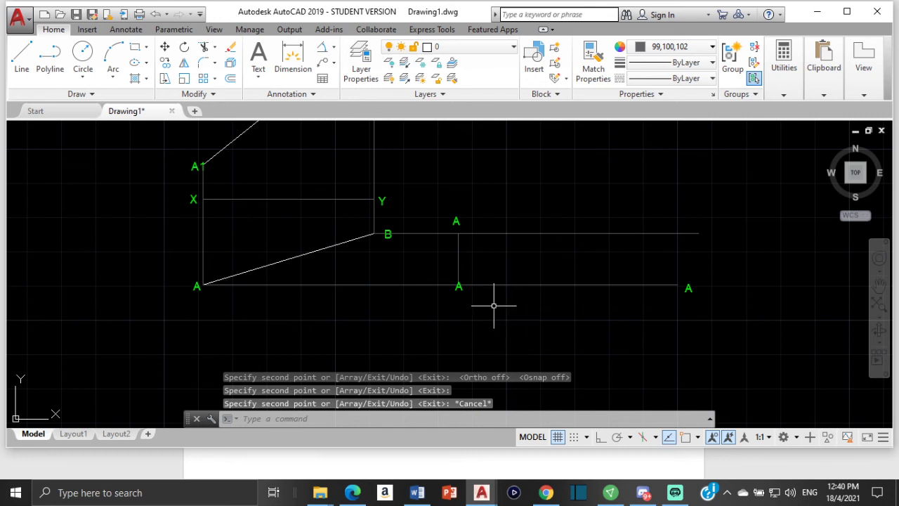
# Change the copied A labels to K above the vertical line, L at its lower end and M beside the 64-long line's right end.
pyautogui.click(456, 220)
pyautogui.doubleClick(456, 220)
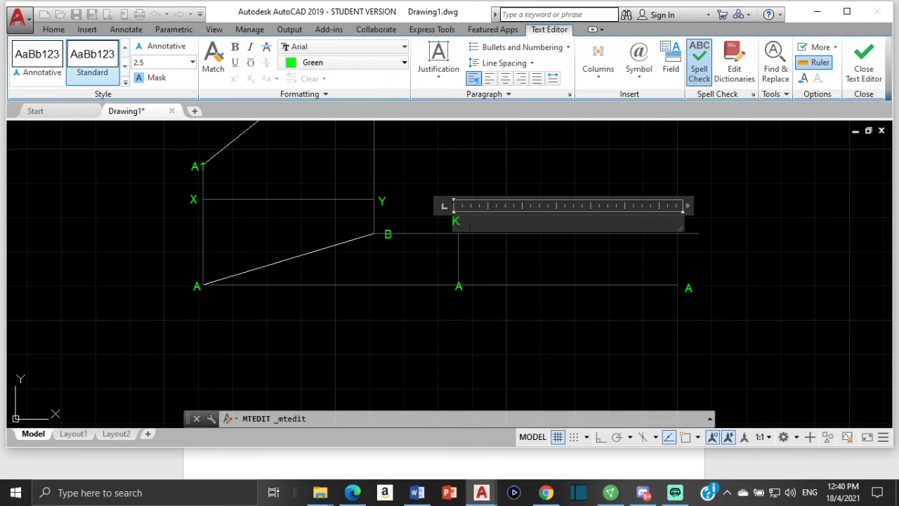
pyautogui.click(460, 288)
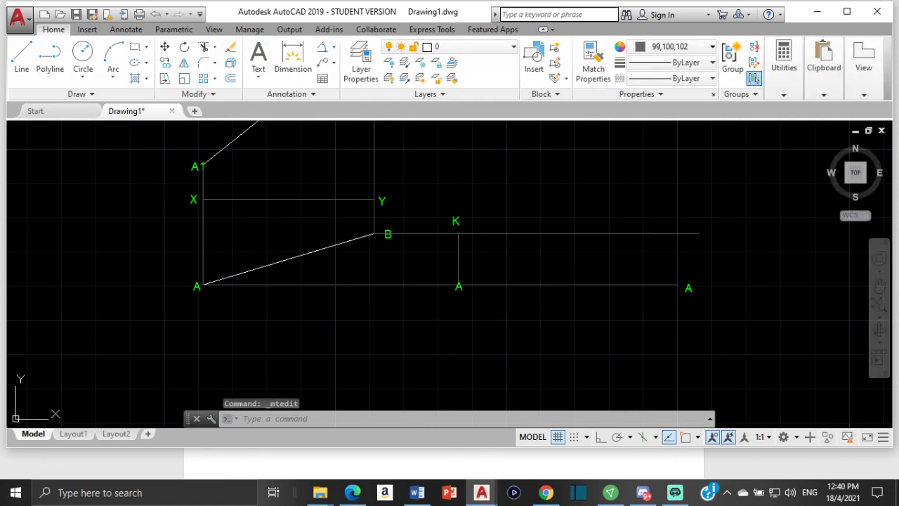
pyautogui.click(458, 286)
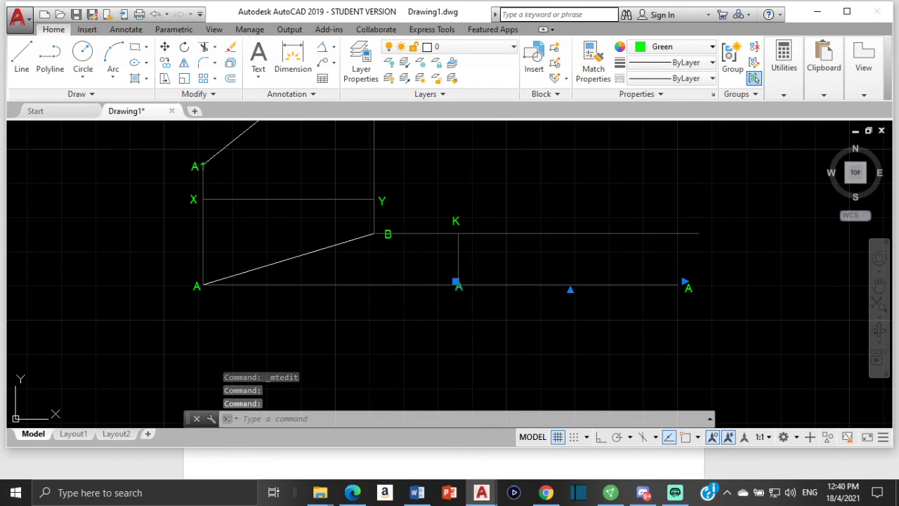
pyautogui.doubleClick(458, 286)
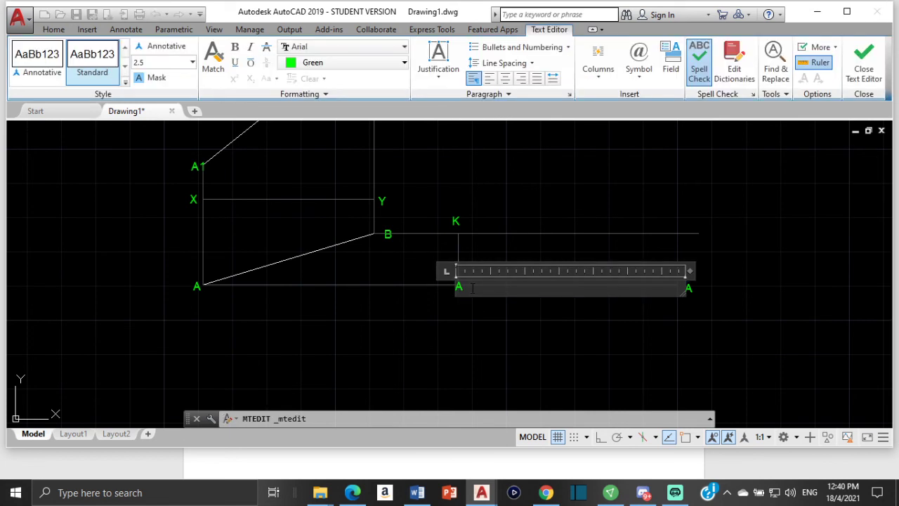
pyautogui.click(506, 303)
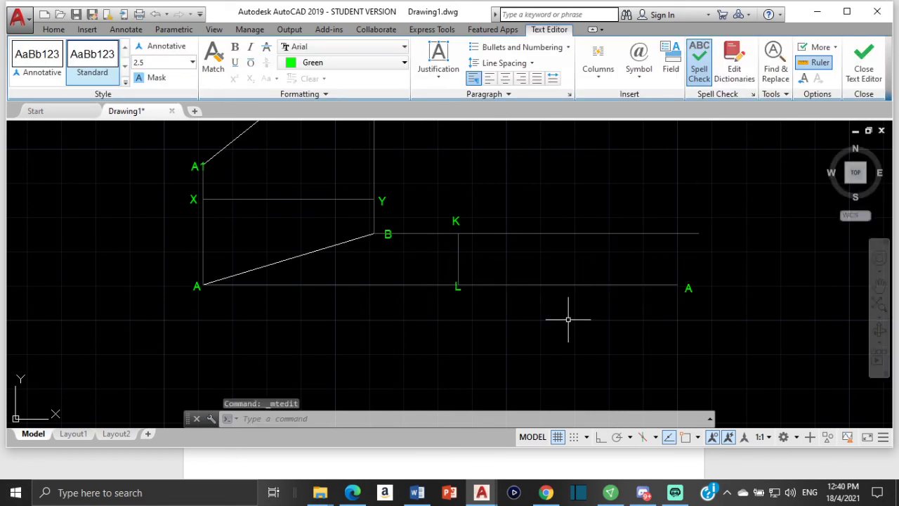
pyautogui.click(691, 289)
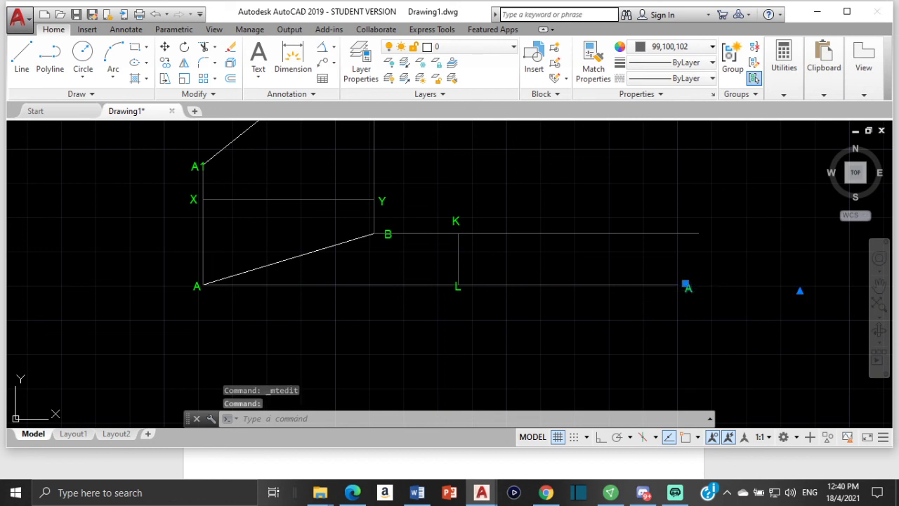
pyautogui.doubleClick(689, 288)
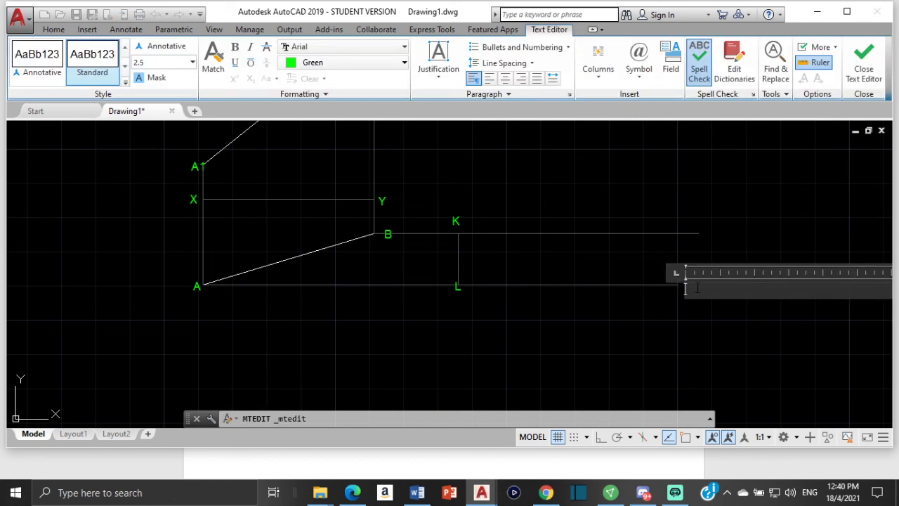
pyautogui.click(643, 364)
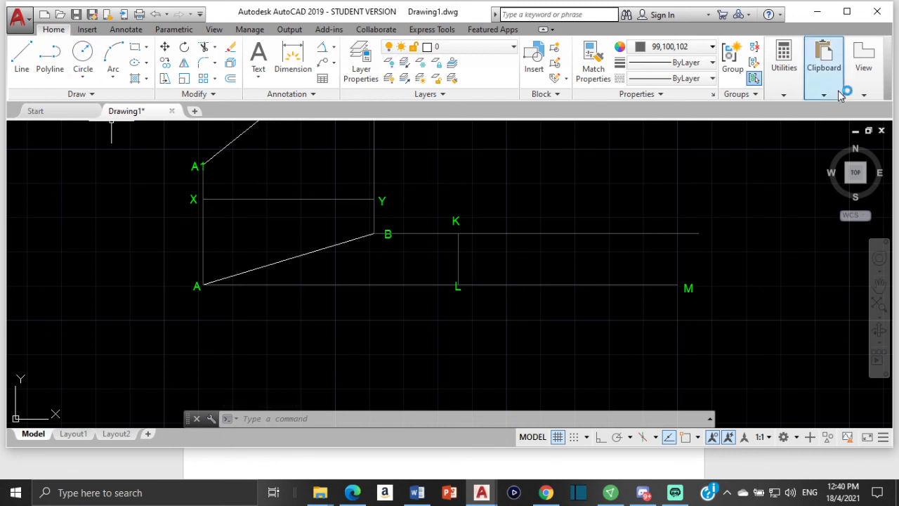
# Set the current colour to red and, with object snap on, draw a line from K to M.
pyautogui.click(784, 77)
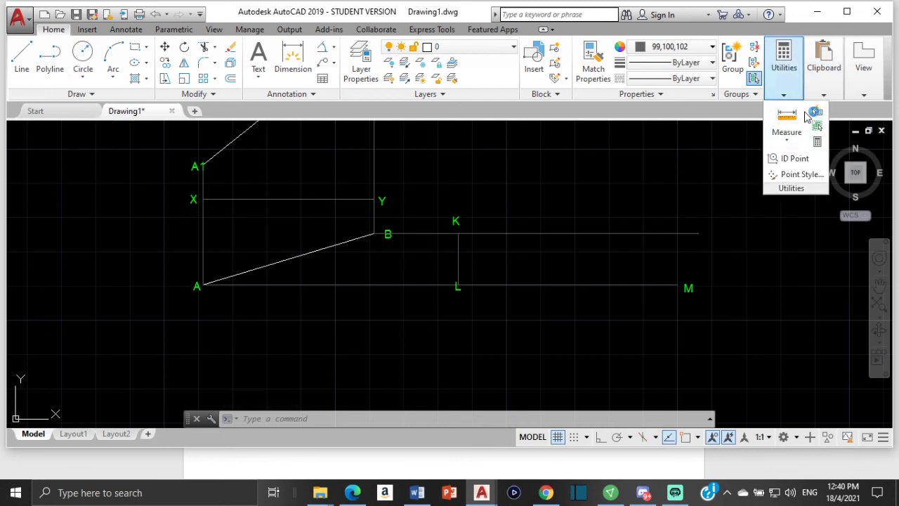
pyautogui.click(794, 145)
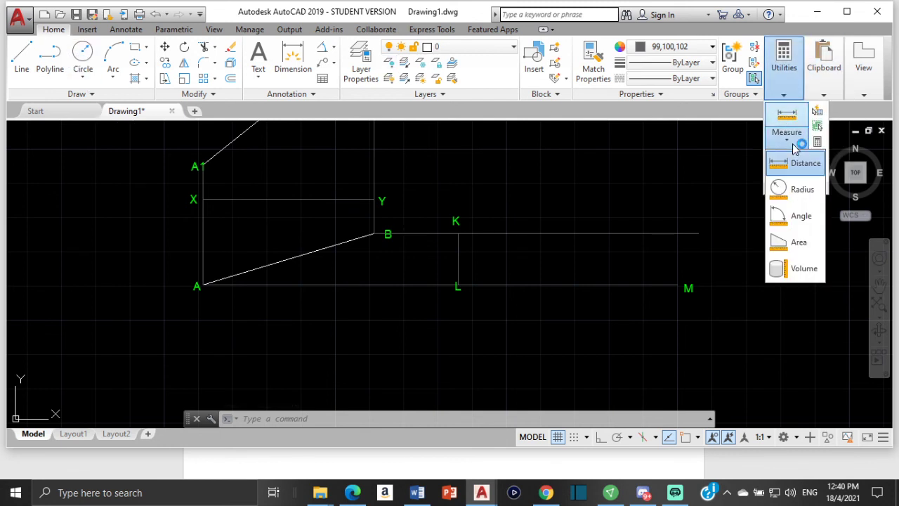
pyautogui.click(692, 47)
pyautogui.click(636, 181)
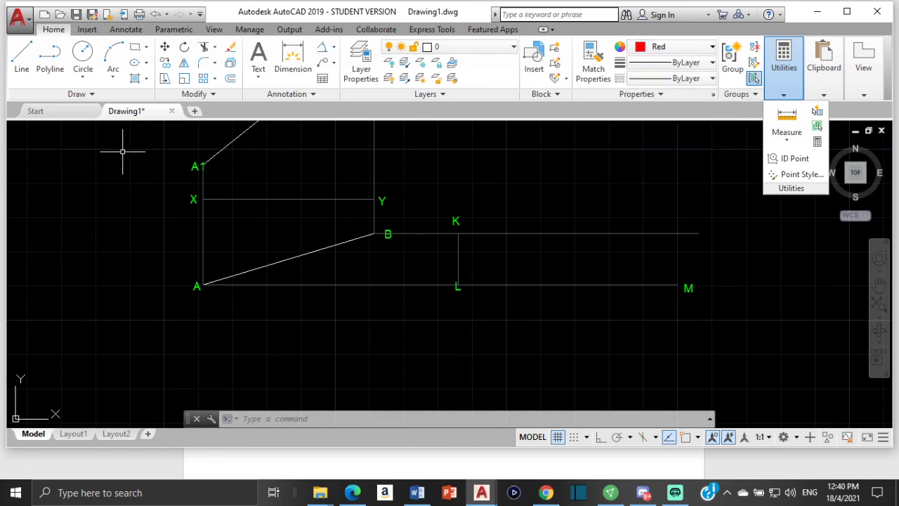
pyautogui.click(22, 60)
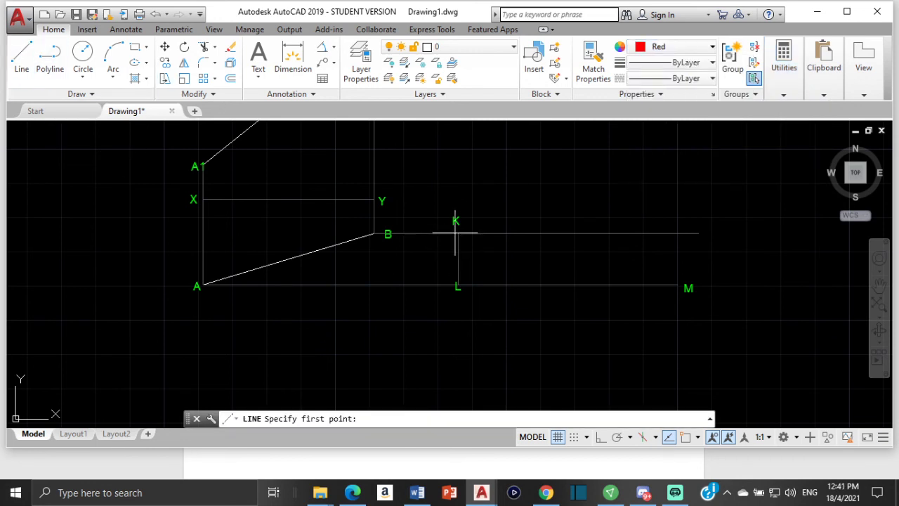
pyautogui.click(686, 437)
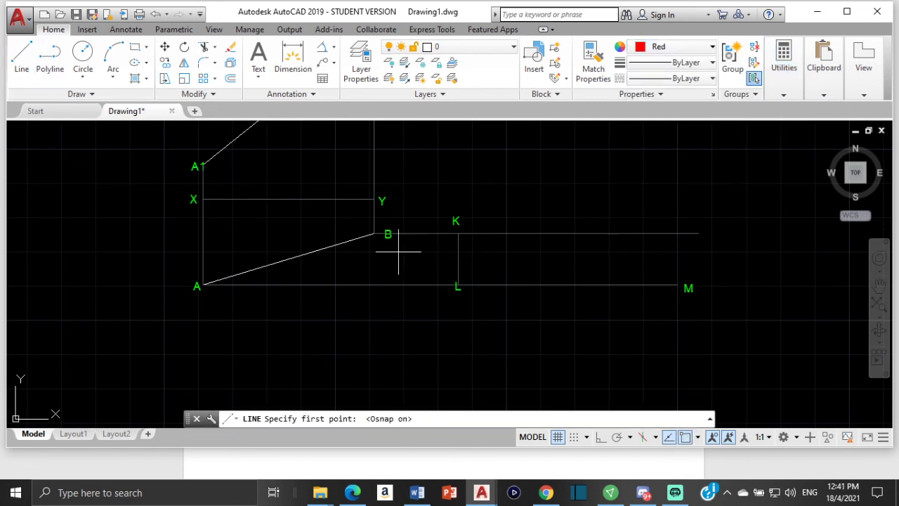
pyautogui.click(459, 231)
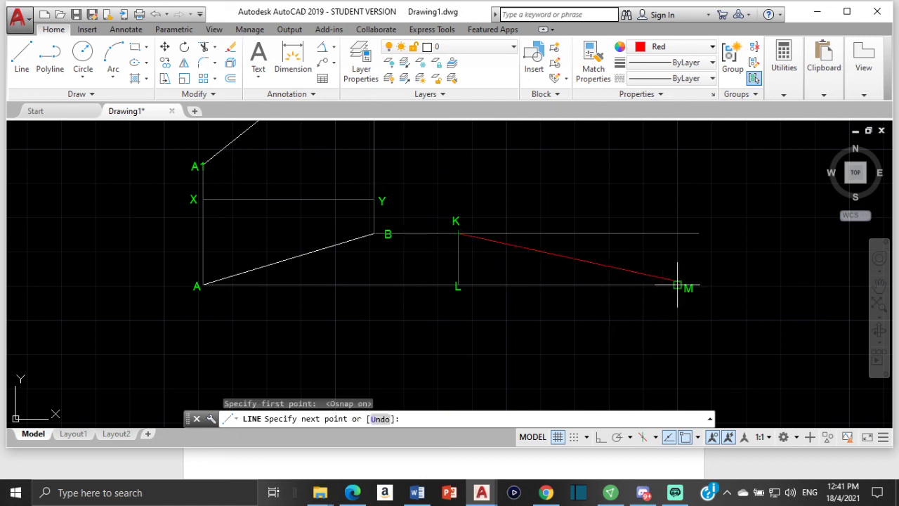
pyautogui.click(677, 285)
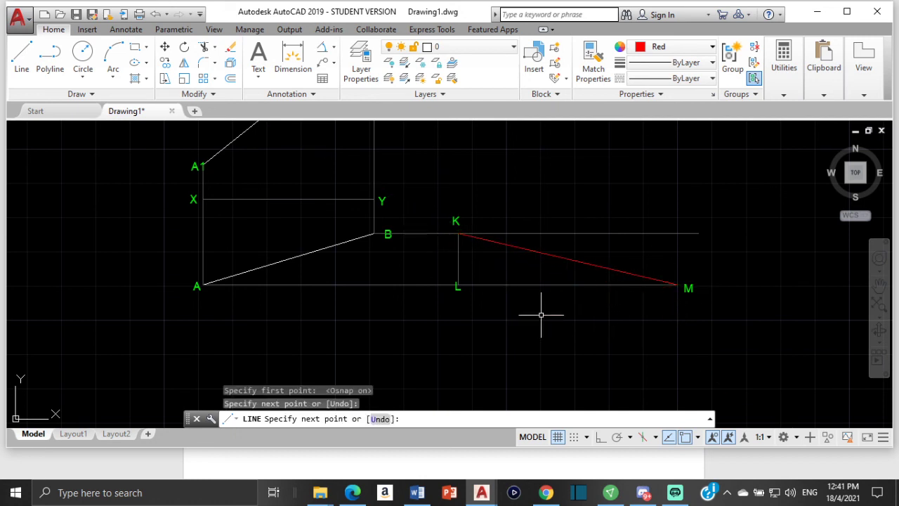
pyautogui.press('Escape')
# Measure the distance from K to M to find the line's true length.
pyautogui.click(786, 89)
pyautogui.click(787, 139)
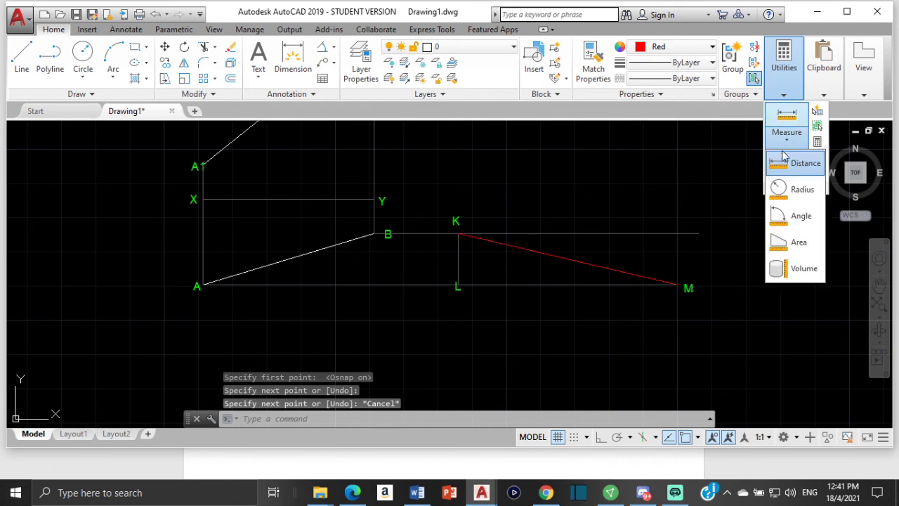
pyautogui.click(800, 161)
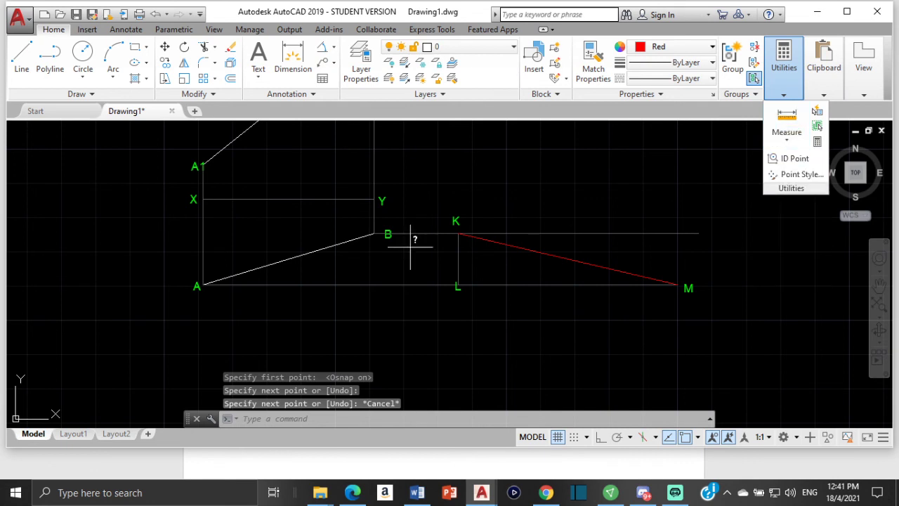
pyautogui.click(457, 233)
pyautogui.click(676, 284)
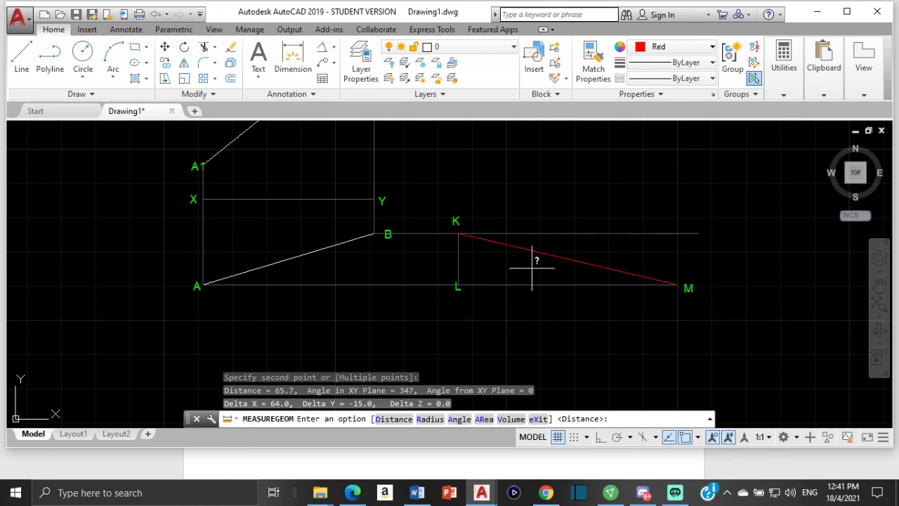
# Examine the red line KM, its corner with the base line at M, and the three constructions side by side.
pyautogui.scroll(-2, 428, 288)
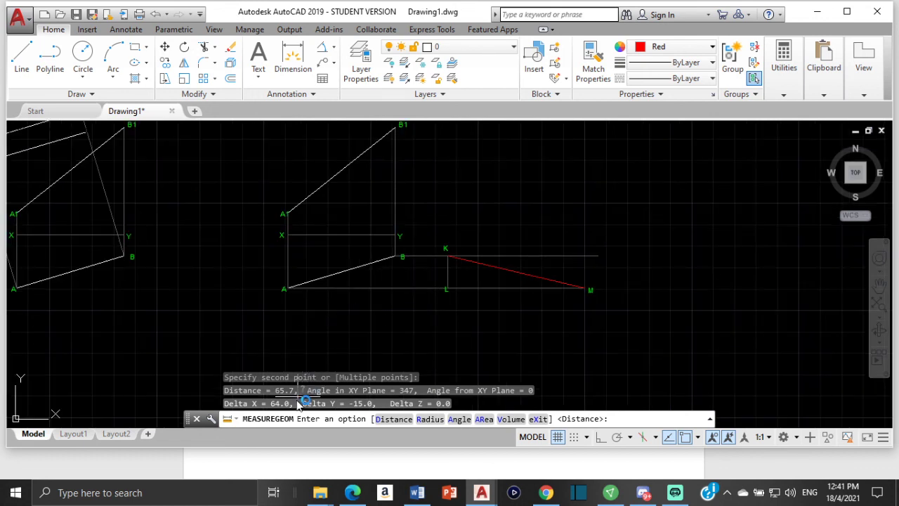
pyautogui.scroll(4, 466, 257)
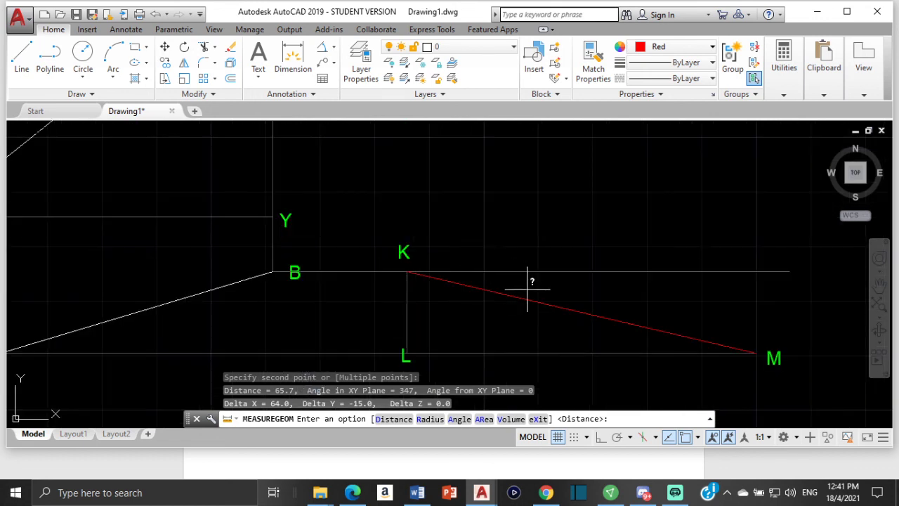
pyautogui.scroll(6, 744, 316)
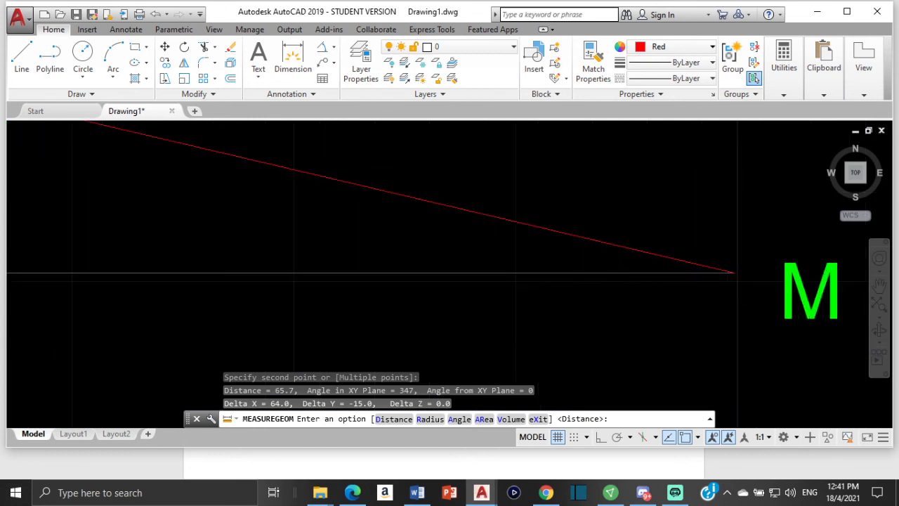
pyautogui.scroll(-1, 764, 257)
pyautogui.scroll(1, 719, 201)
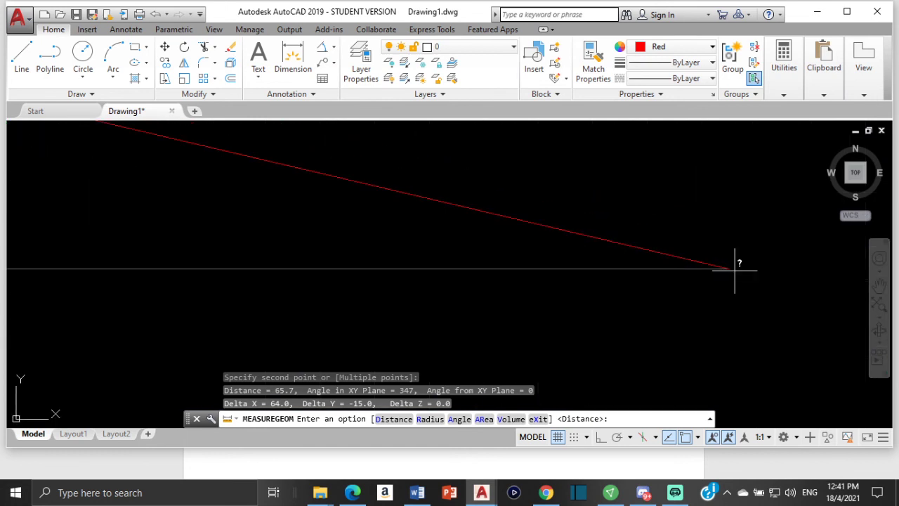
pyautogui.scroll(-1, 738, 261)
pyautogui.scroll(2, 709, 266)
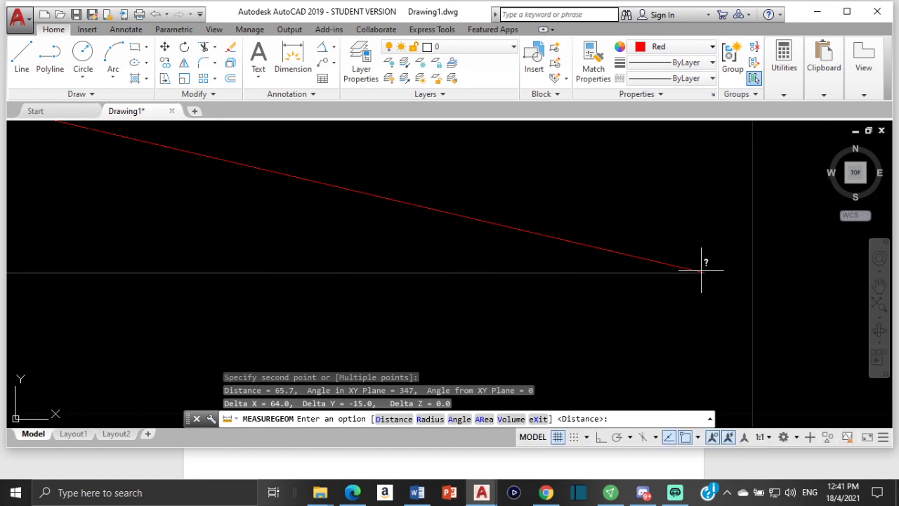
pyautogui.scroll(-5, 702, 266)
pyautogui.scroll(4, 629, 273)
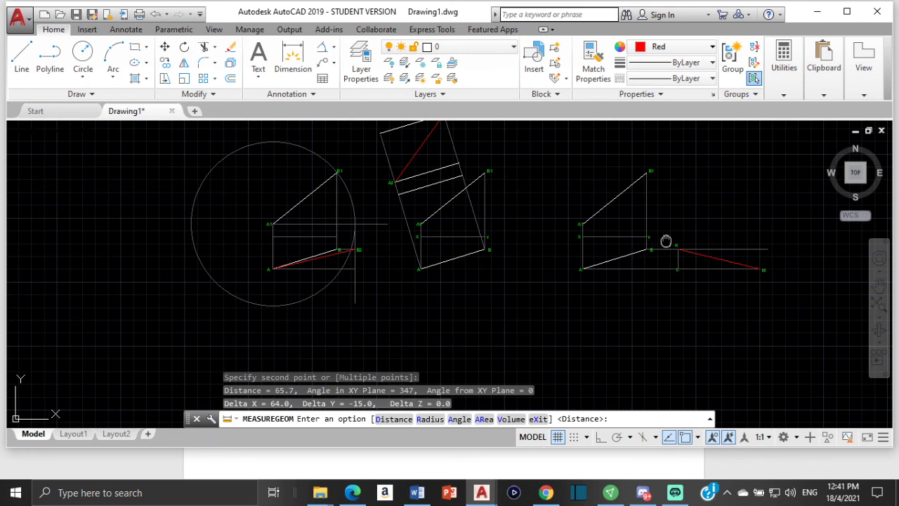
pyautogui.moveTo(662, 241); pyautogui.dragTo(667, 307, button='middle')
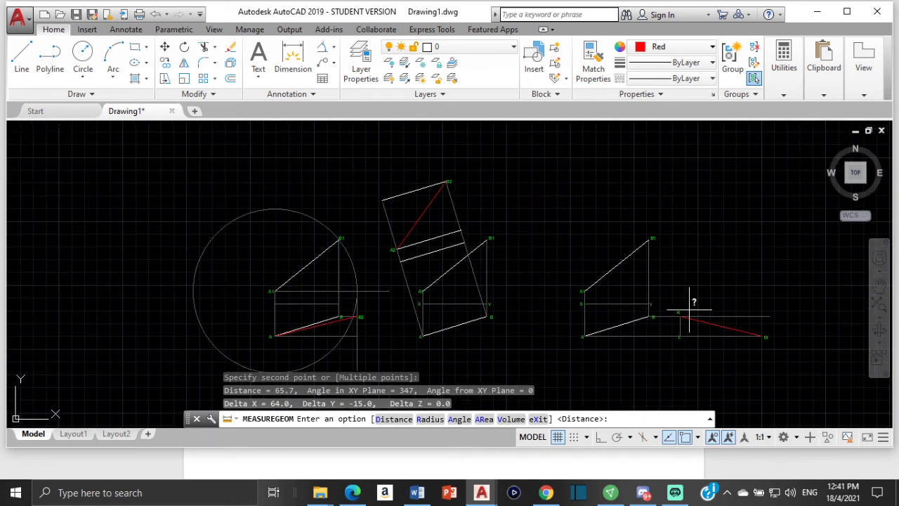
# Measure the angle between the red line KM and the base line LM.
pyautogui.click(783, 63)
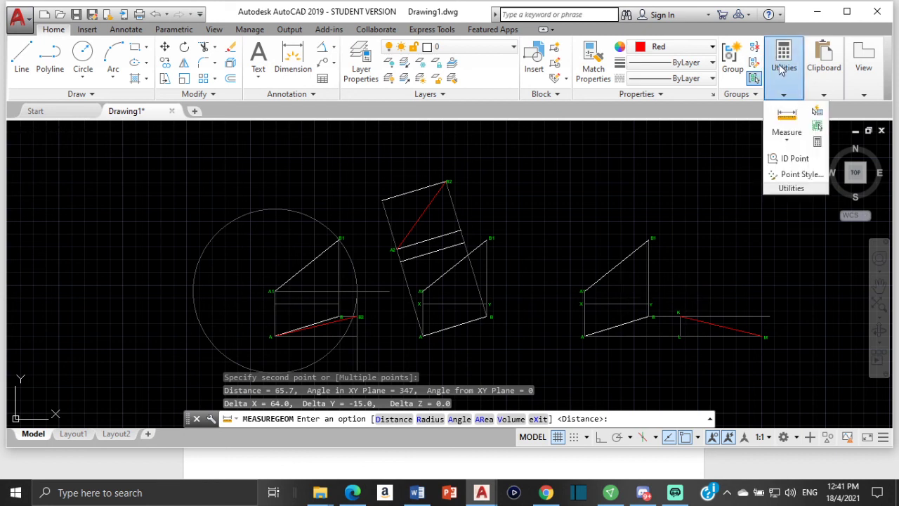
pyautogui.click(786, 140)
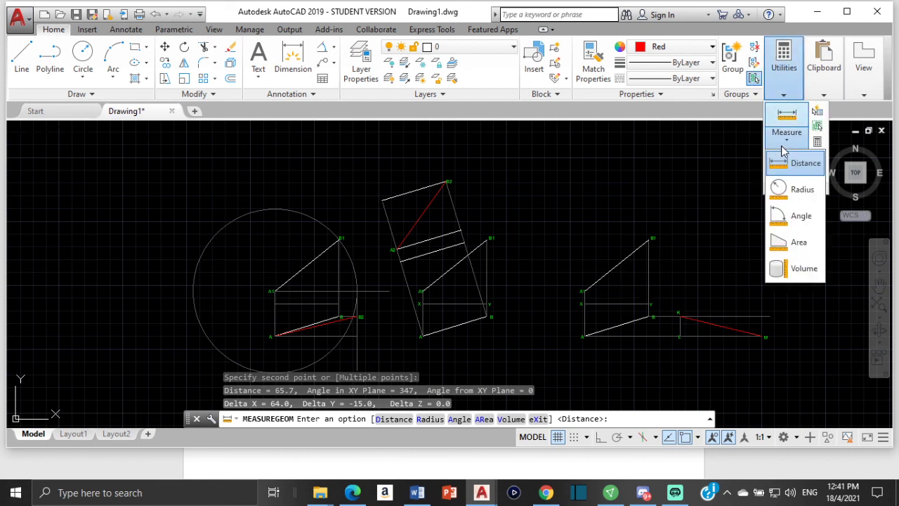
pyautogui.click(799, 215)
pyautogui.scroll(4, 744, 317)
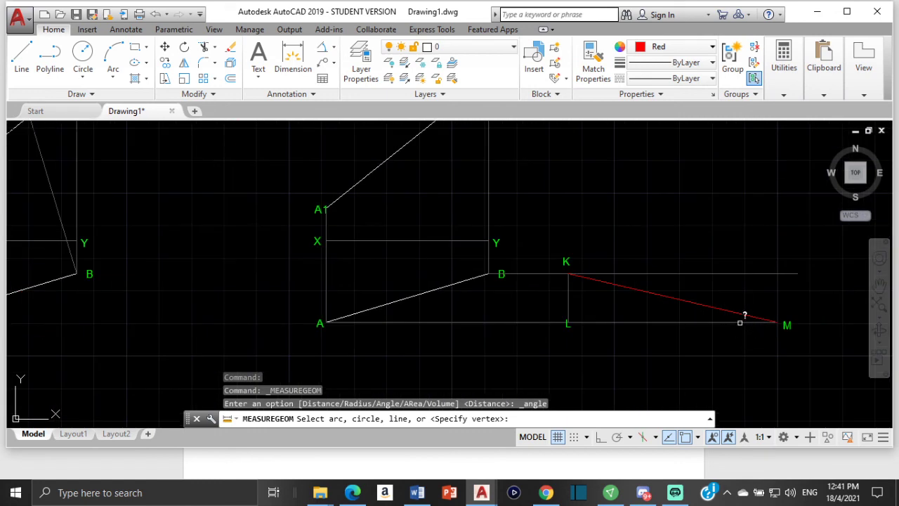
pyautogui.click(719, 310)
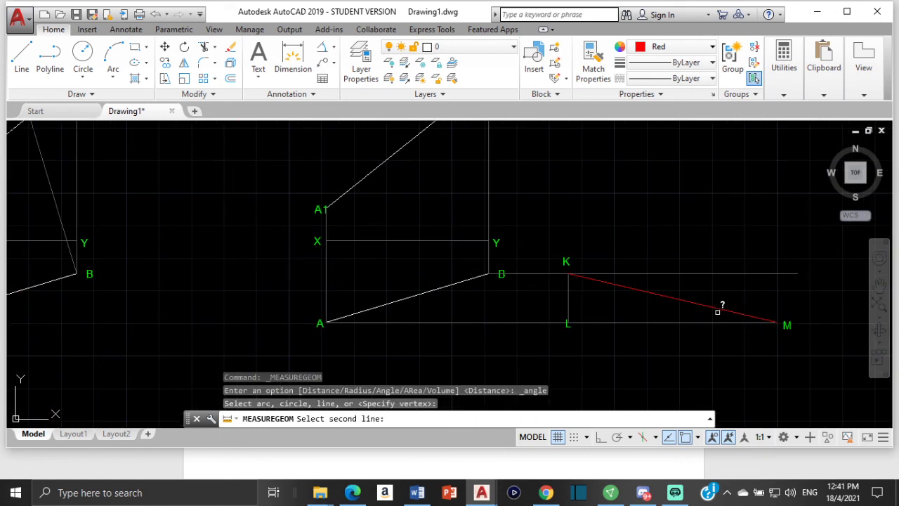
pyautogui.click(713, 321)
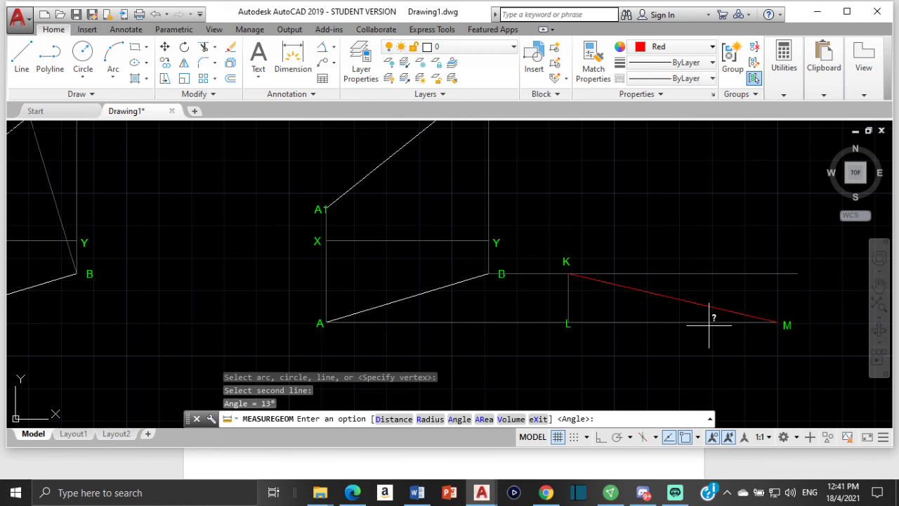
pyautogui.scroll(-4, 176, 253)
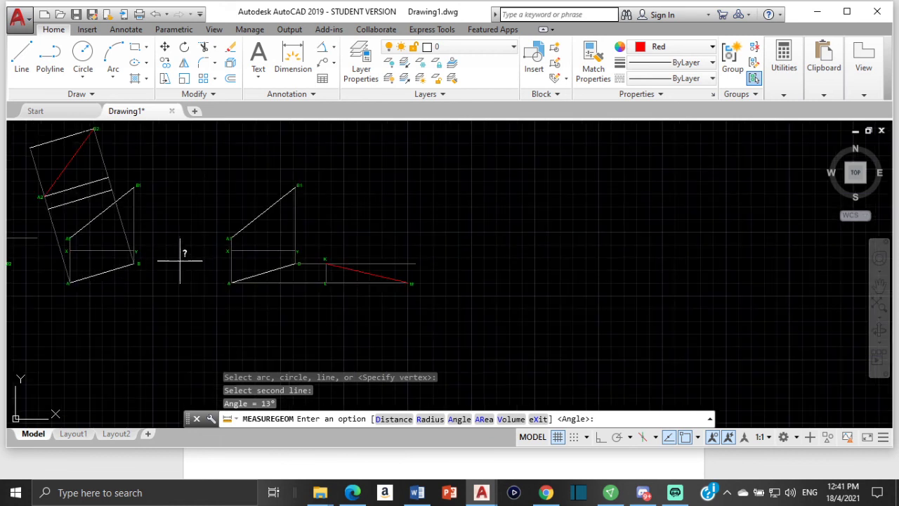
pyautogui.press('Escape')
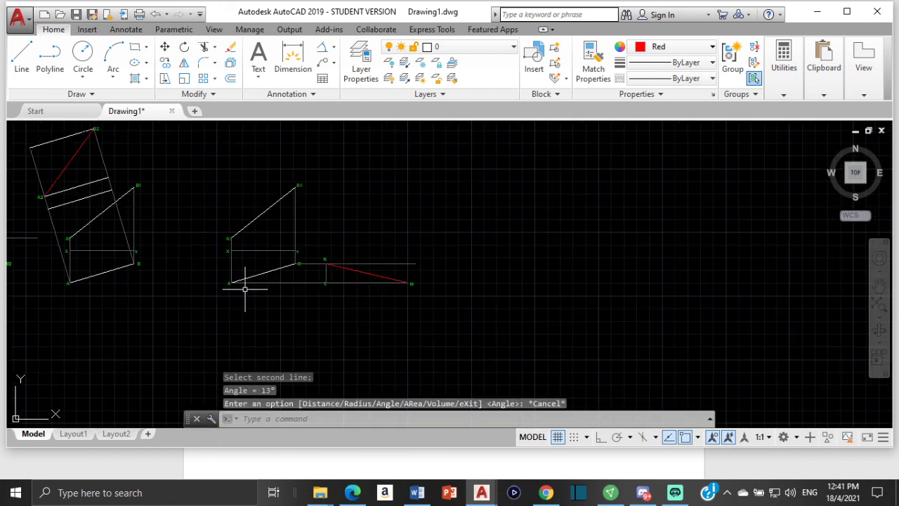
pyautogui.moveTo(245, 289); pyautogui.dragTo(389, 304, button='middle')
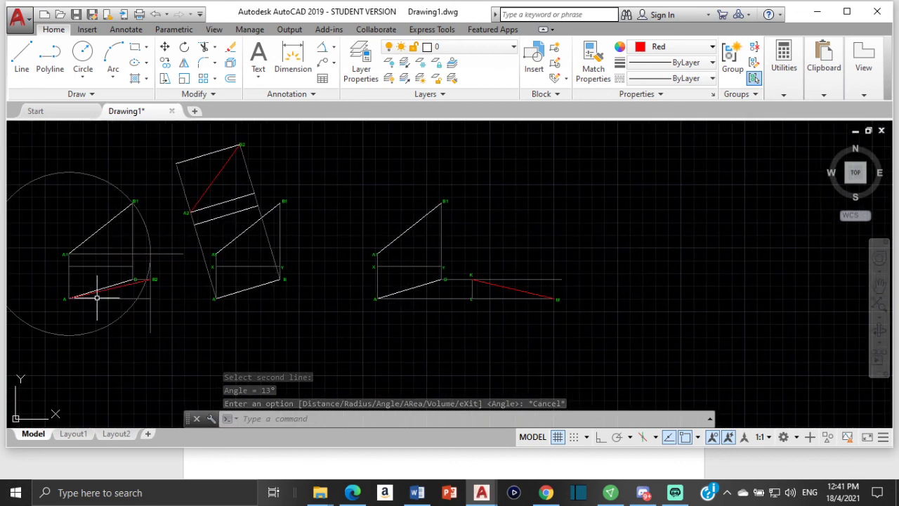
pyautogui.scroll(2, 82, 308)
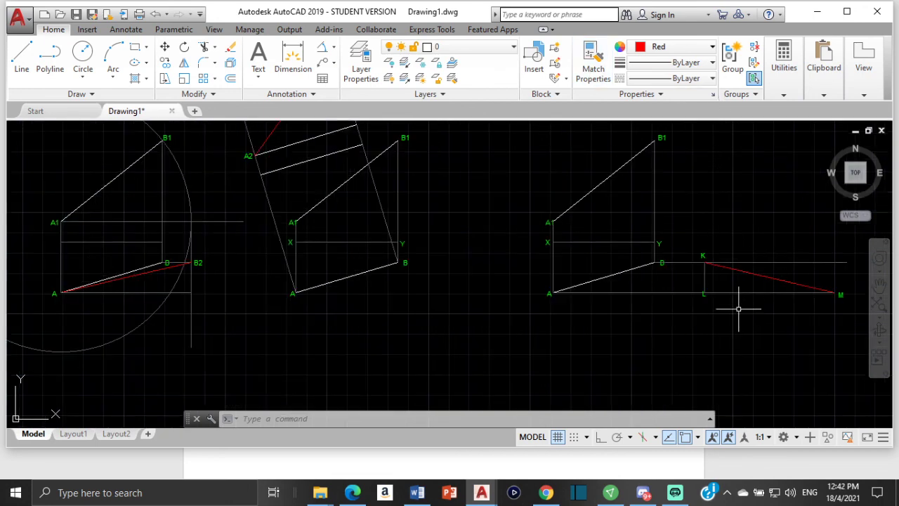
pyautogui.moveTo(137, 145); pyautogui.dragTo(194, 232, button='middle')
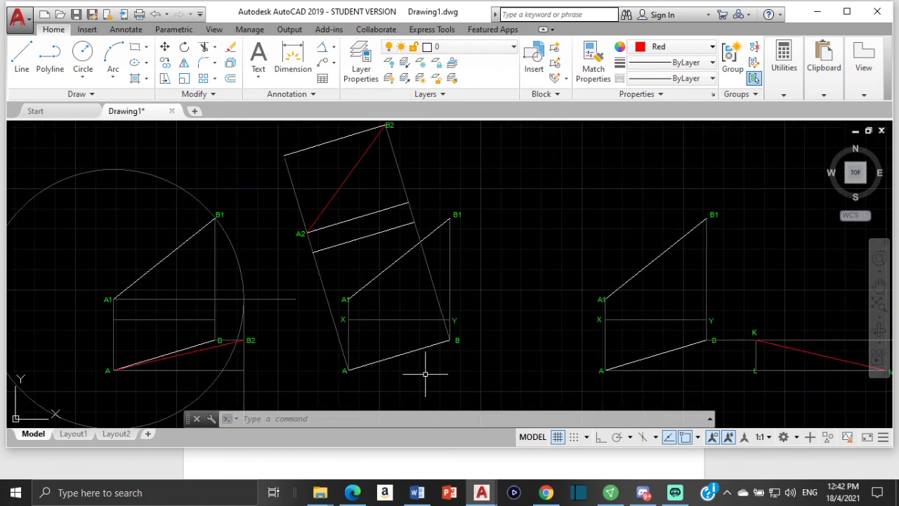
pyautogui.moveTo(686, 301)
pyautogui.mouseDown(button='middle')
pyautogui.moveTo(643, 306)
pyautogui.moveTo(530, 281)
pyautogui.mouseUp(button='middle')
pyautogui.scroll(-4, 639, 328)
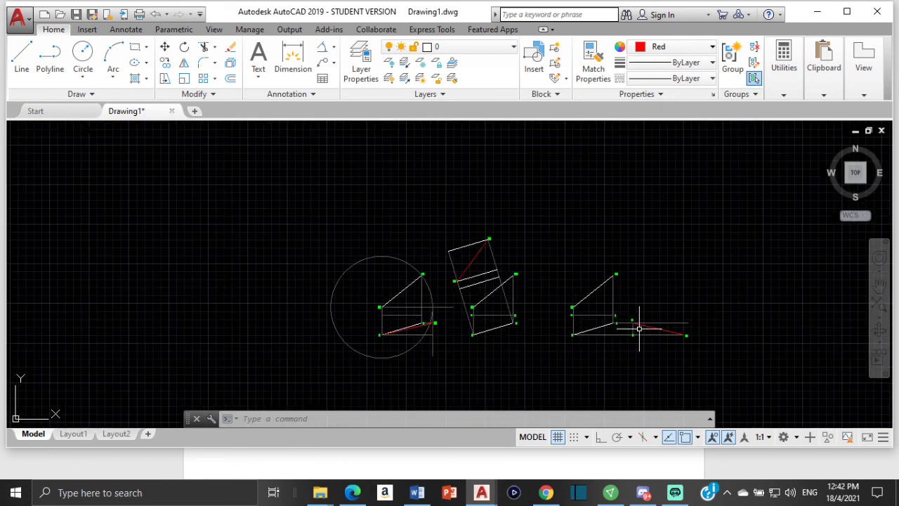